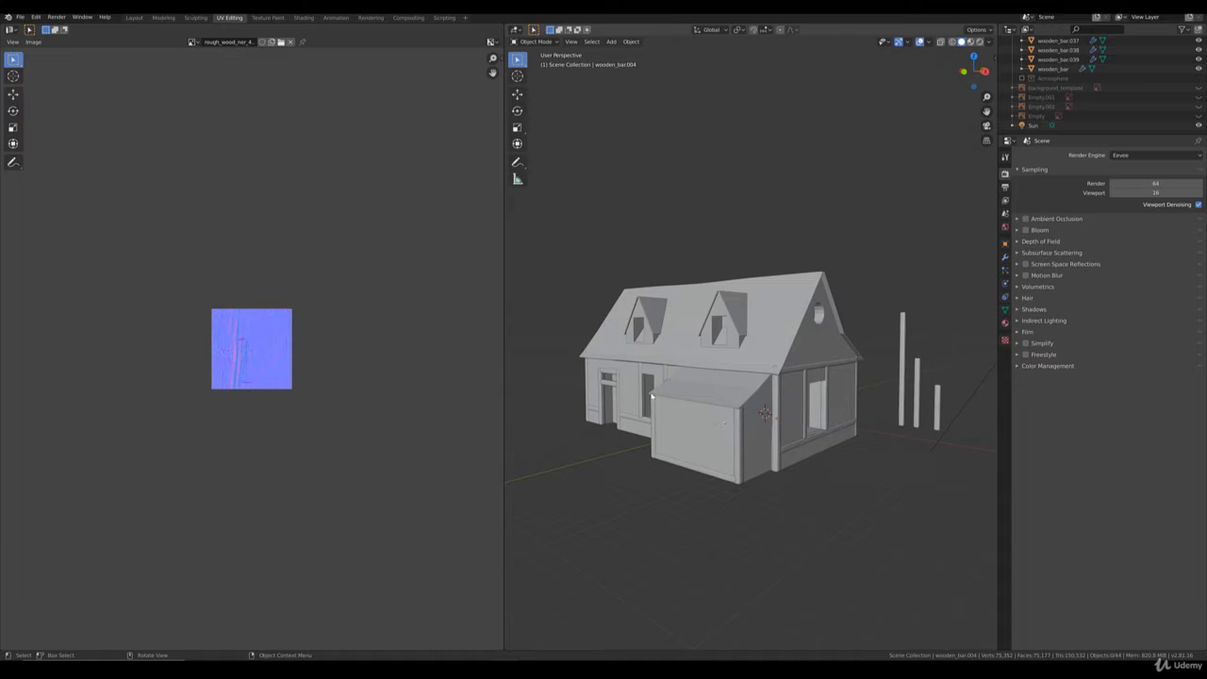
Select the house's base frame objects, including the roof with its dormers, and join them into one object.
{"action": "middle_click_drag", "start_coordinate": [746, 453], "coordinate": [842, 475]}
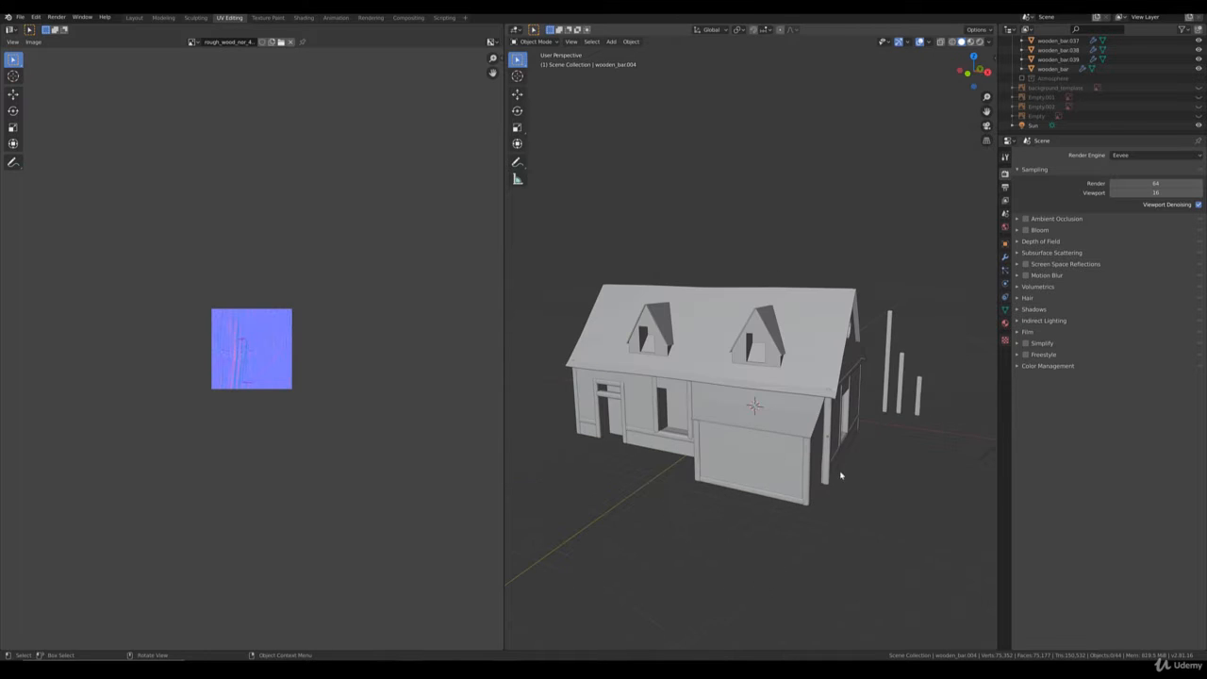
{"action": "left_click", "coordinate": [646, 433]}
{"action": "middle_click_drag", "start_coordinate": [858, 442], "coordinate": [644, 457]}
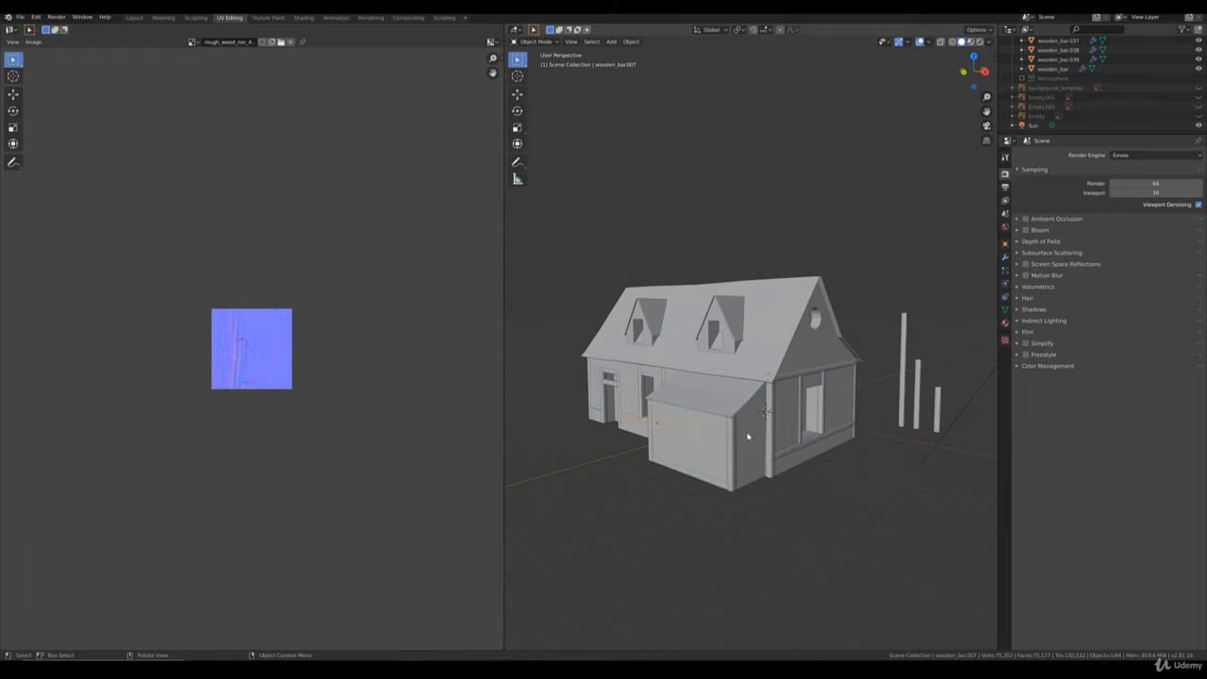
{"action": "left_click", "coordinate": [724, 375]}
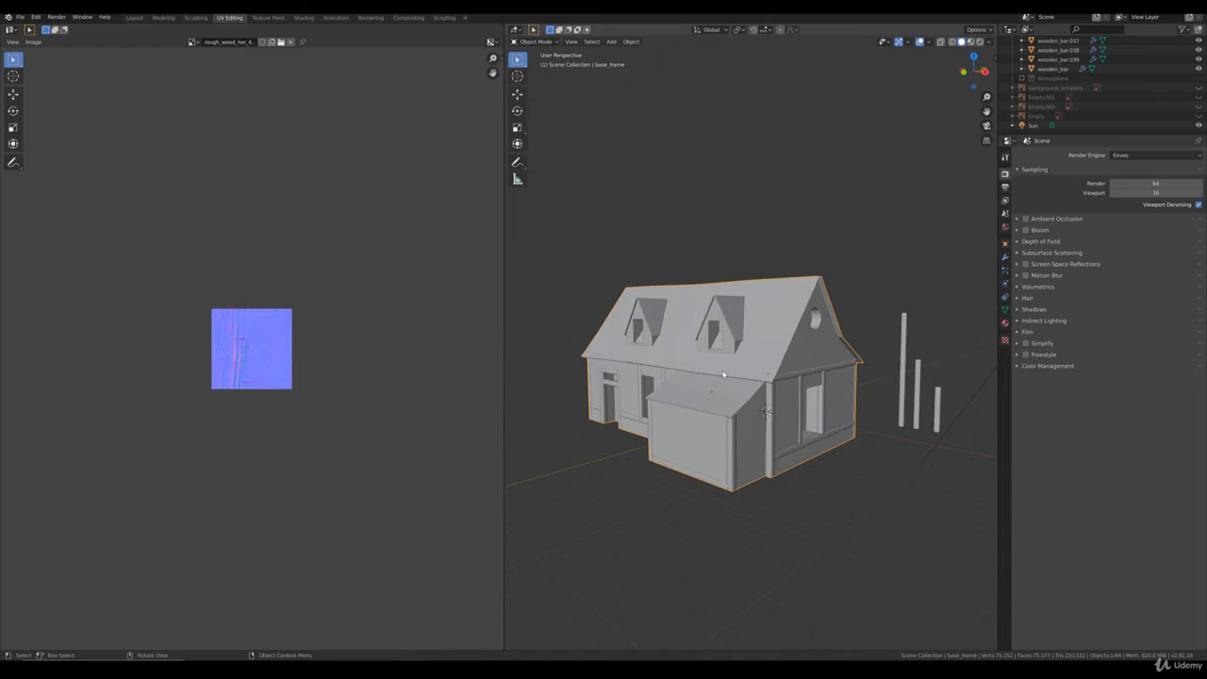
{"action": "scroll", "coordinate": [717, 330], "scroll_direction": "up", "scroll_amount": 2}
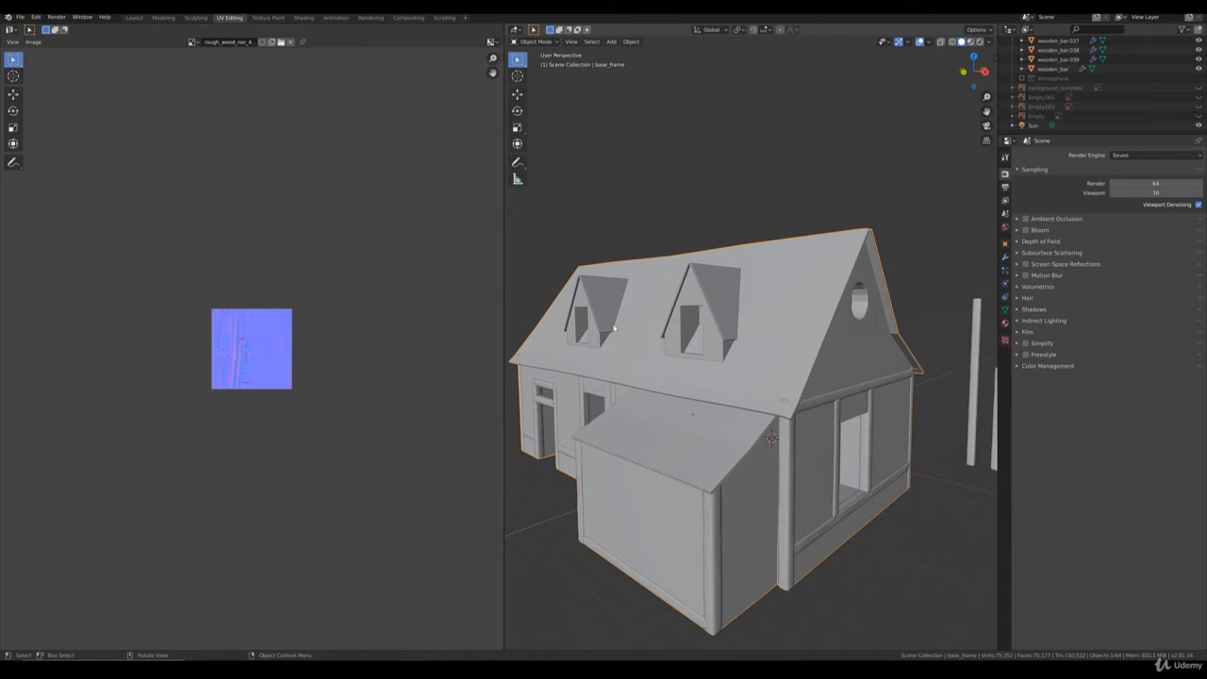
{"action": "left_click", "coordinate": [723, 317]}
{"action": "left_click", "coordinate": [814, 328]}
{"action": "left_click", "coordinate": [673, 300]}
{"action": "key", "text": "ctrl+j"}
Show the joined base frame's object properties and apply its rotation and scale.
{"action": "left_click", "coordinate": [1005, 243]}
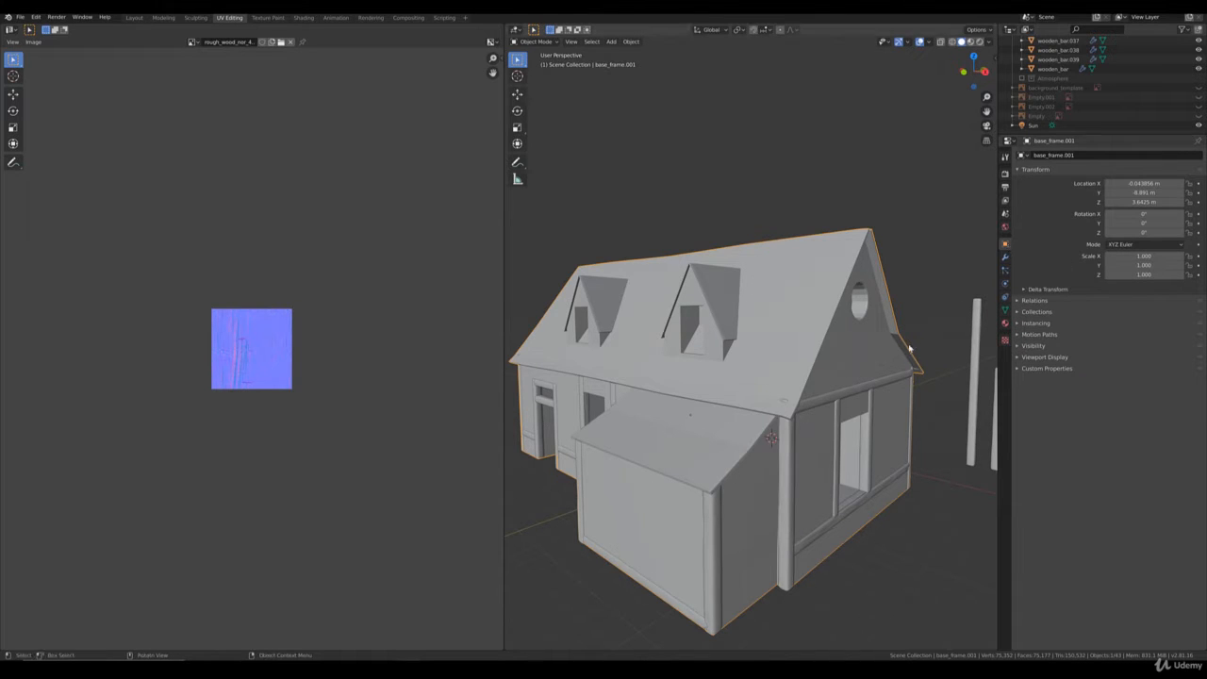
{"action": "scroll", "coordinate": [724, 442], "scroll_direction": "down", "scroll_amount": 4}
{"action": "key", "text": "ctrl+a"}
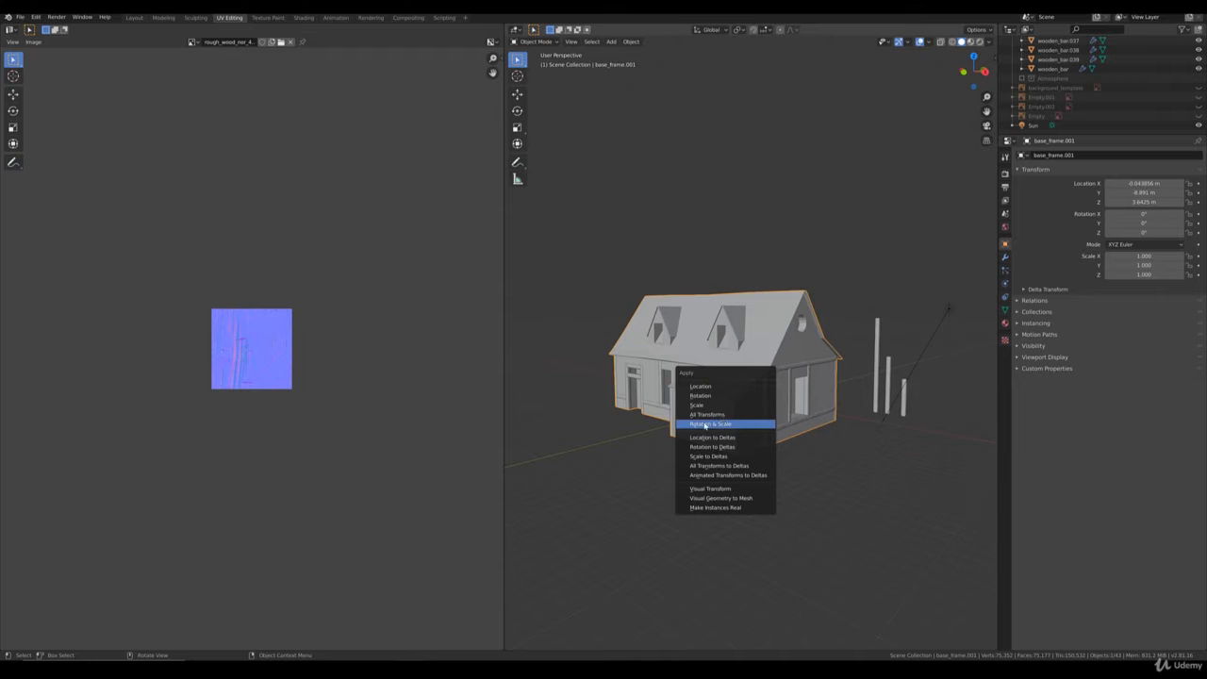
{"action": "left_click", "coordinate": [725, 425]}
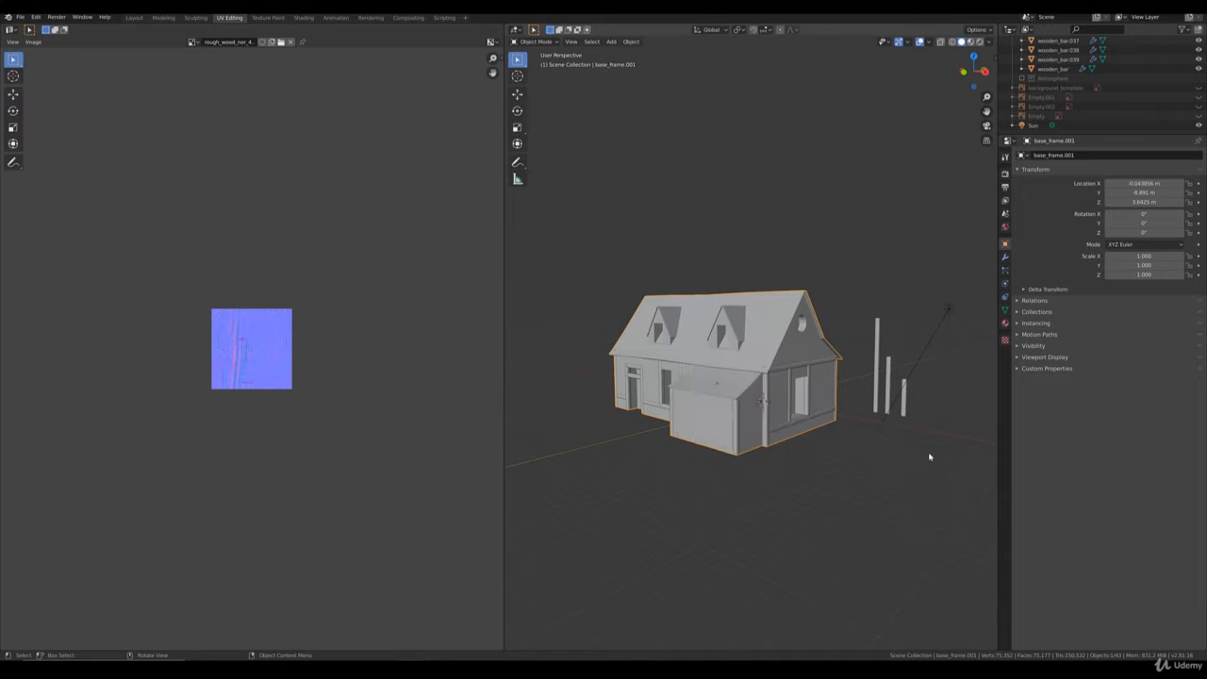
Switch the viewport to Material Preview shading and check the house's timber and walls.
{"action": "scroll", "coordinate": [865, 481], "scroll_direction": "up", "scroll_amount": 5}
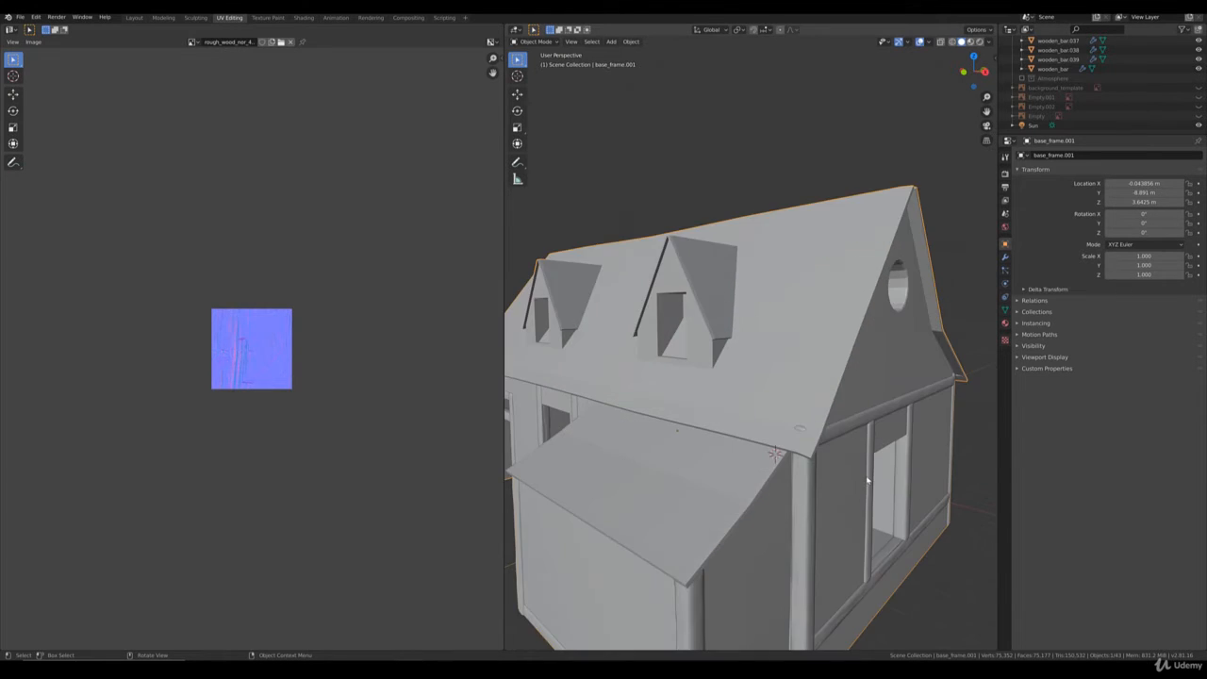
{"action": "scroll", "coordinate": [823, 481], "scroll_direction": "down", "scroll_amount": 3}
{"action": "key", "text": "z"}
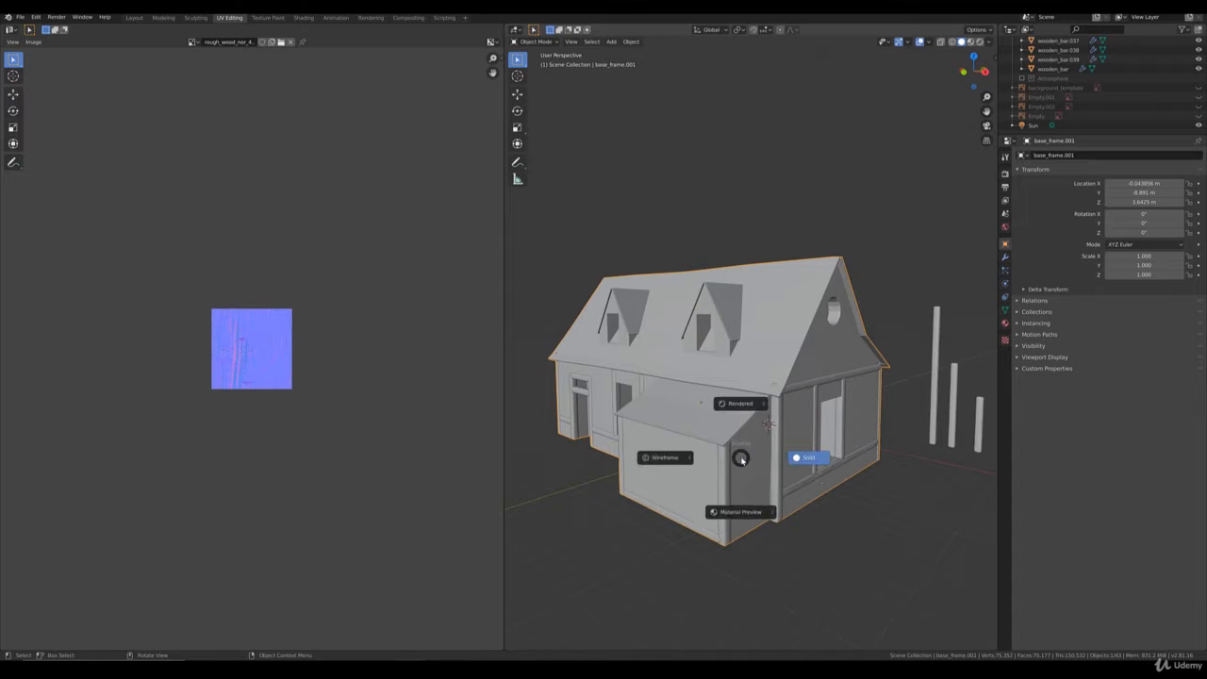
{"action": "left_click", "coordinate": [767, 517]}
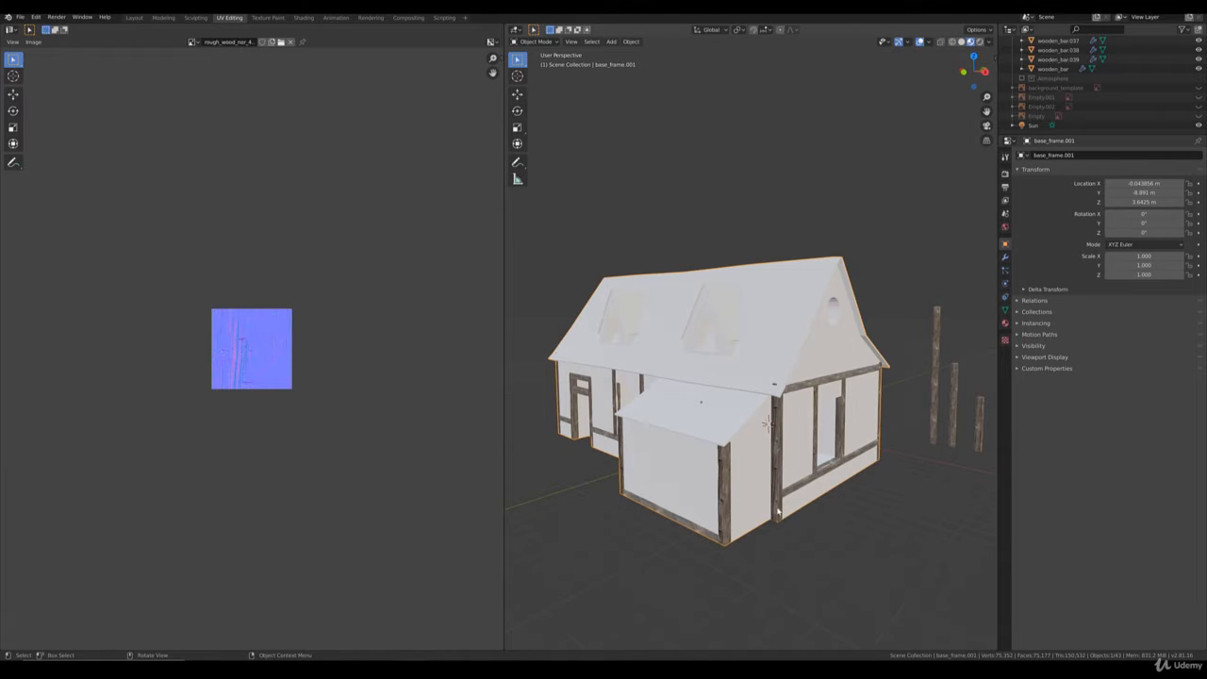
{"action": "scroll", "coordinate": [785, 538], "scroll_direction": "up", "scroll_amount": 3}
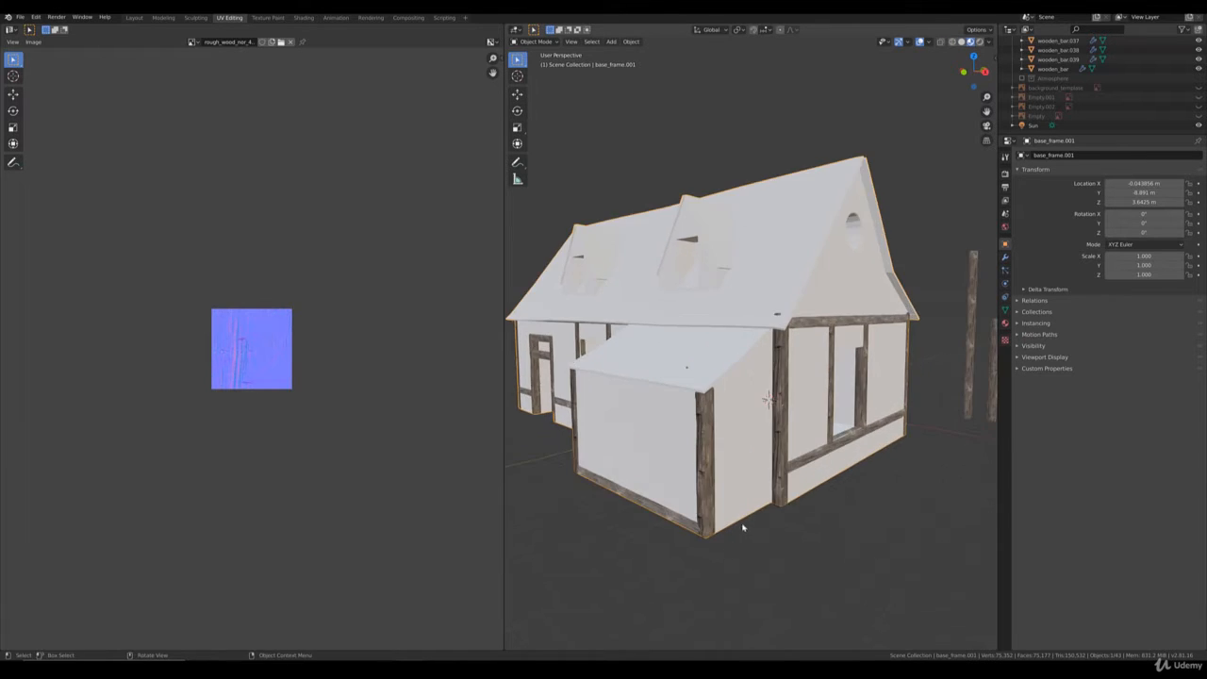
{"action": "middle_click_drag", "start_coordinate": [668, 518], "coordinate": [689, 469]}
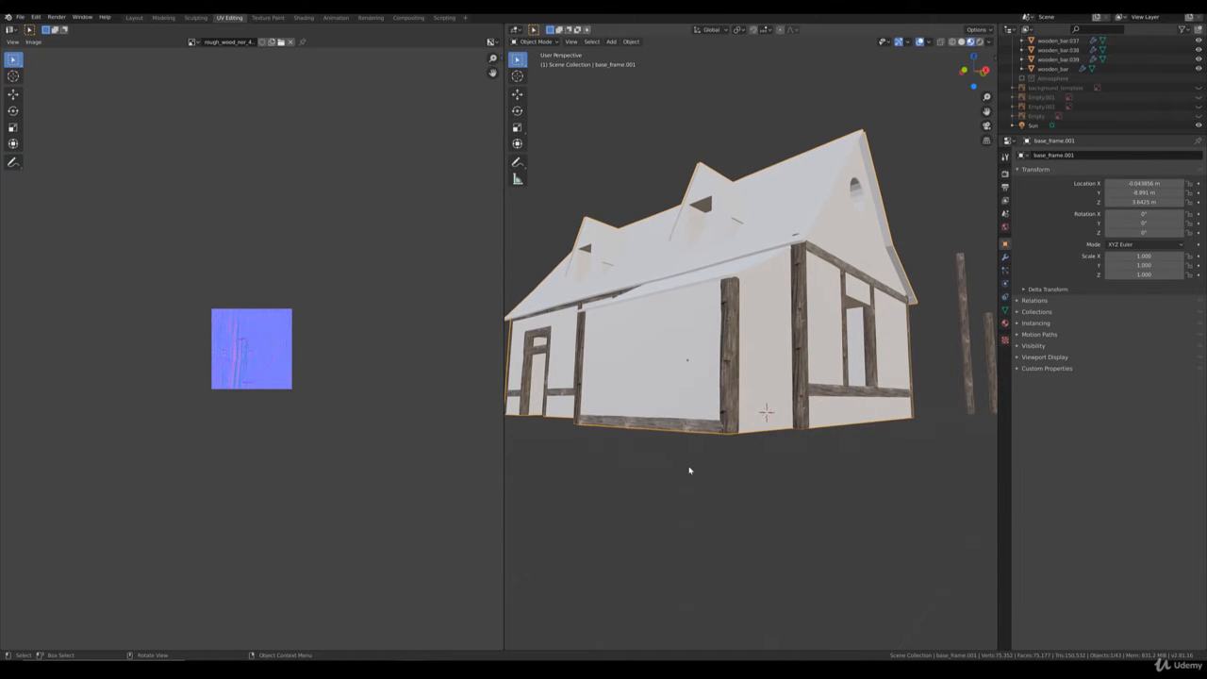
Select the vertical wooden bars at the lean-to corner, along the gable wall with the round window, and at both of its corners.
{"action": "left_click", "coordinate": [730, 425]}
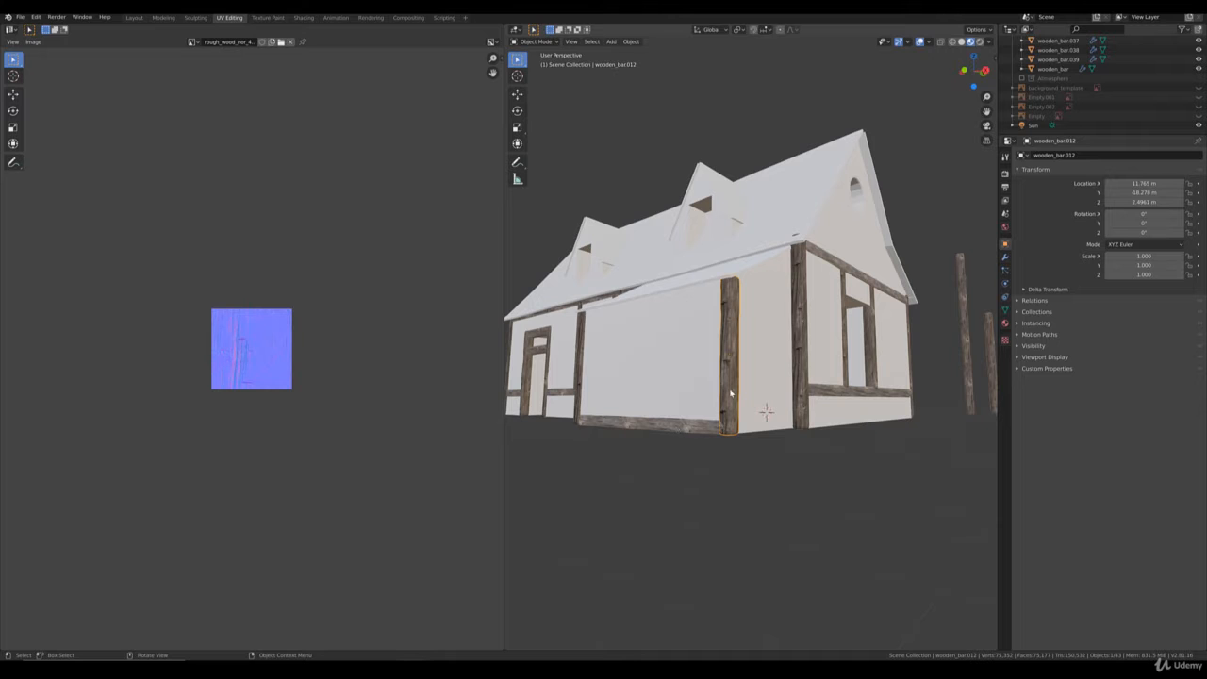
{"action": "middle_click_drag", "start_coordinate": [832, 432], "coordinate": [665, 280]}
{"action": "scroll", "coordinate": [762, 420], "scroll_direction": "up", "scroll_amount": 6}
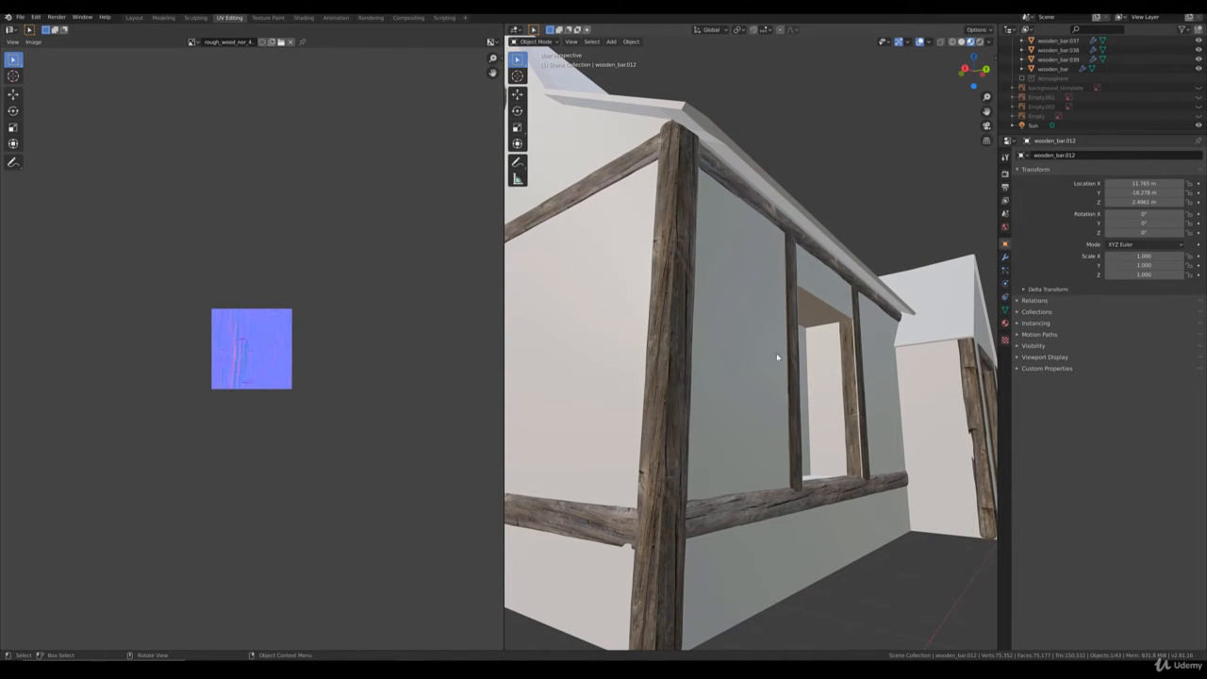
{"action": "scroll", "coordinate": [777, 356], "scroll_direction": "down", "scroll_amount": 6}
{"action": "middle_click_drag", "start_coordinate": [680, 374], "coordinate": [749, 413]}
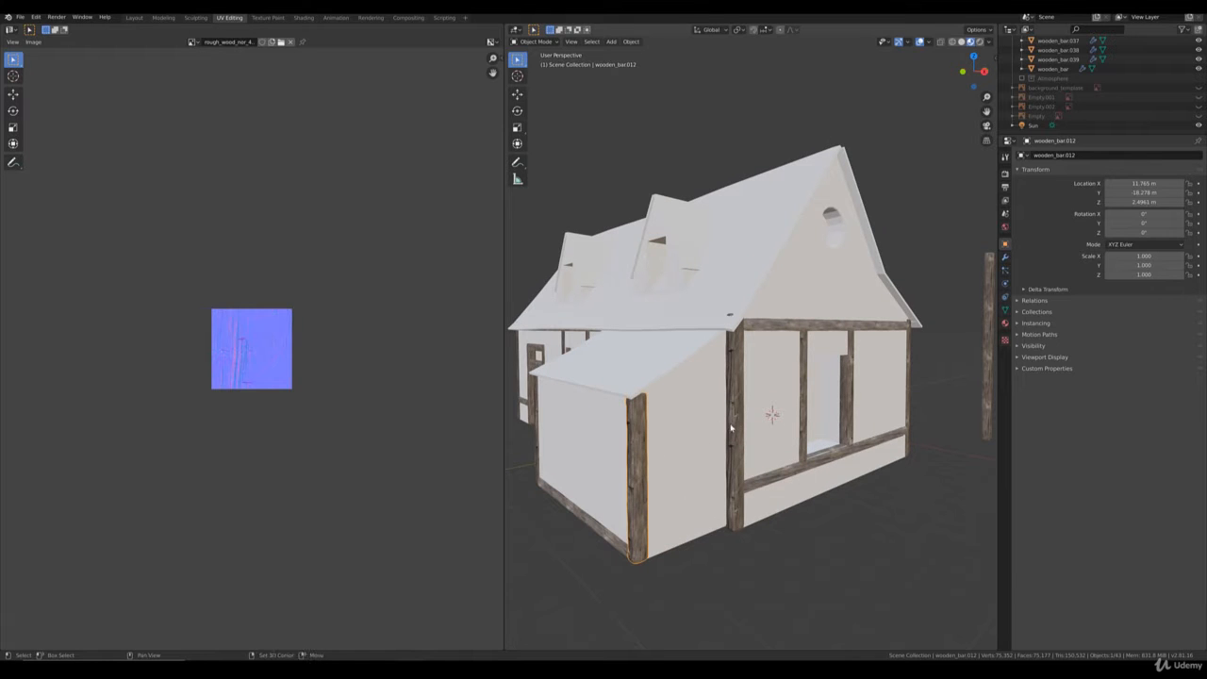
{"action": "left_click", "coordinate": [731, 429]}
{"action": "middle_click_drag", "start_coordinate": [810, 415], "coordinate": [843, 434]}
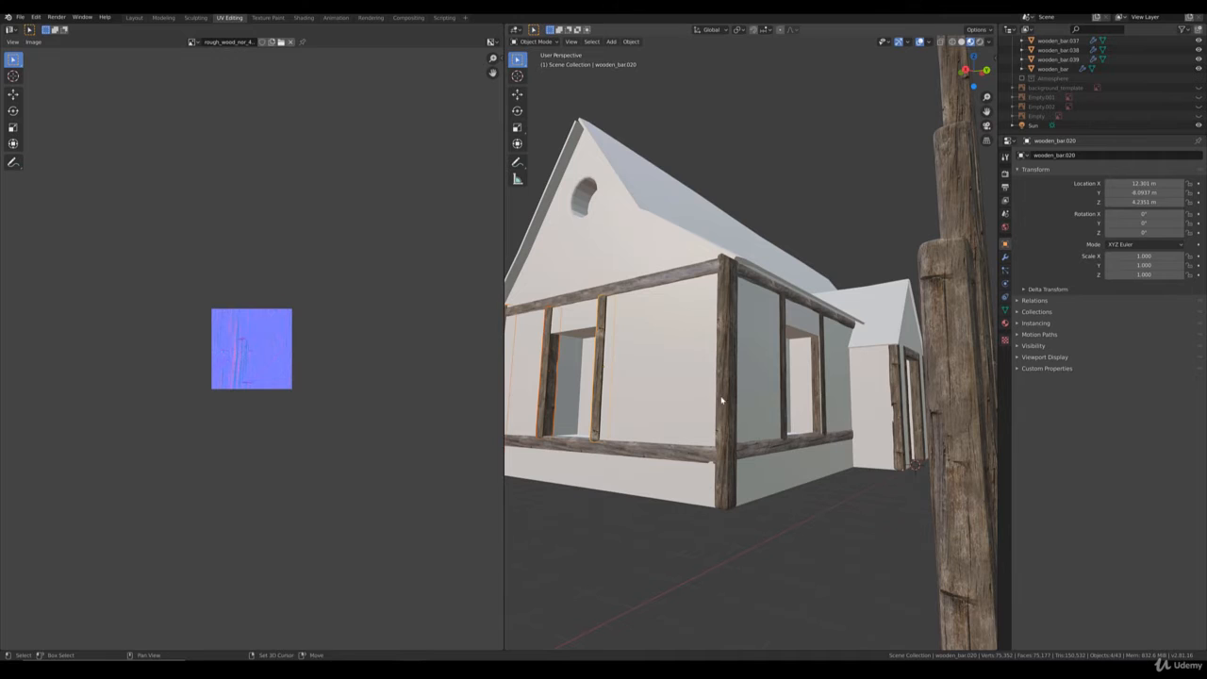
{"action": "left_click", "coordinate": [722, 401]}
{"action": "middle_click_drag", "start_coordinate": [723, 401], "coordinate": [797, 391]}
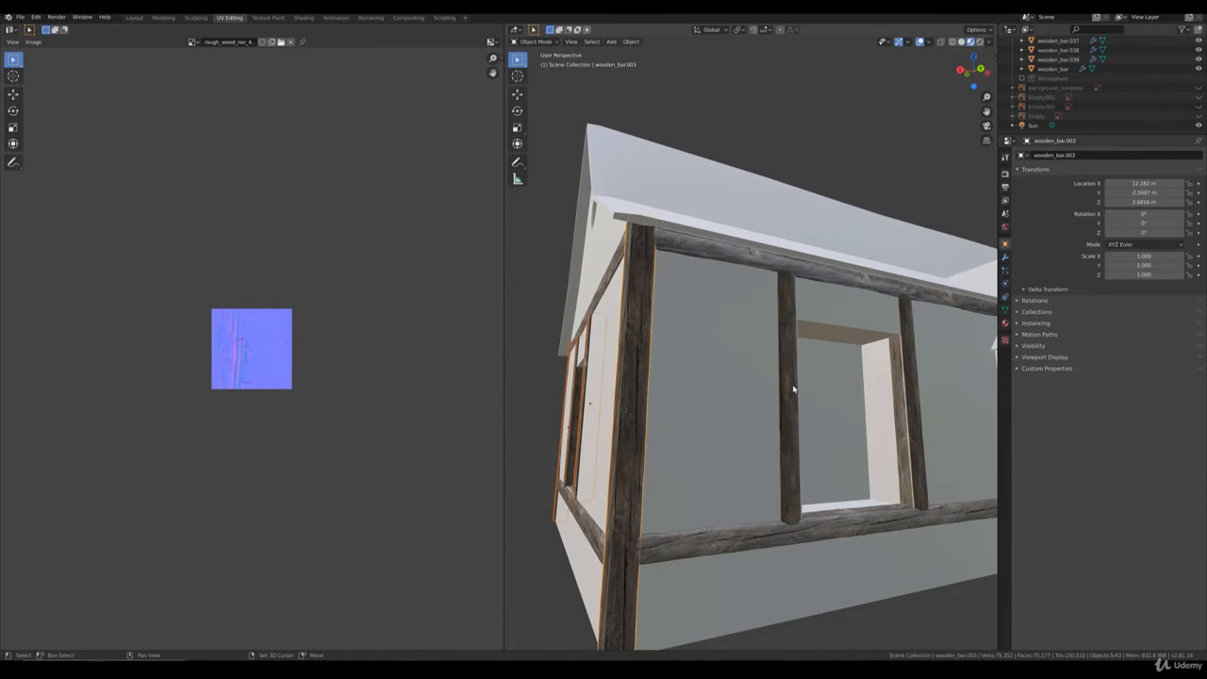
Add the two window posts of the adjoining porch-side wall and the four vertical porch bars to the selection.
{"action": "left_click", "coordinate": [794, 390], "text": "shift"}
{"action": "left_click", "coordinate": [916, 402], "text": "shift"}
{"action": "scroll", "coordinate": [916, 401], "scroll_direction": "down", "scroll_amount": 4}
{"action": "middle_click_drag", "start_coordinate": [916, 401], "coordinate": [681, 383], "text": "shift"}
{"action": "scroll", "coordinate": [682, 383], "scroll_direction": "up", "scroll_amount": 3}
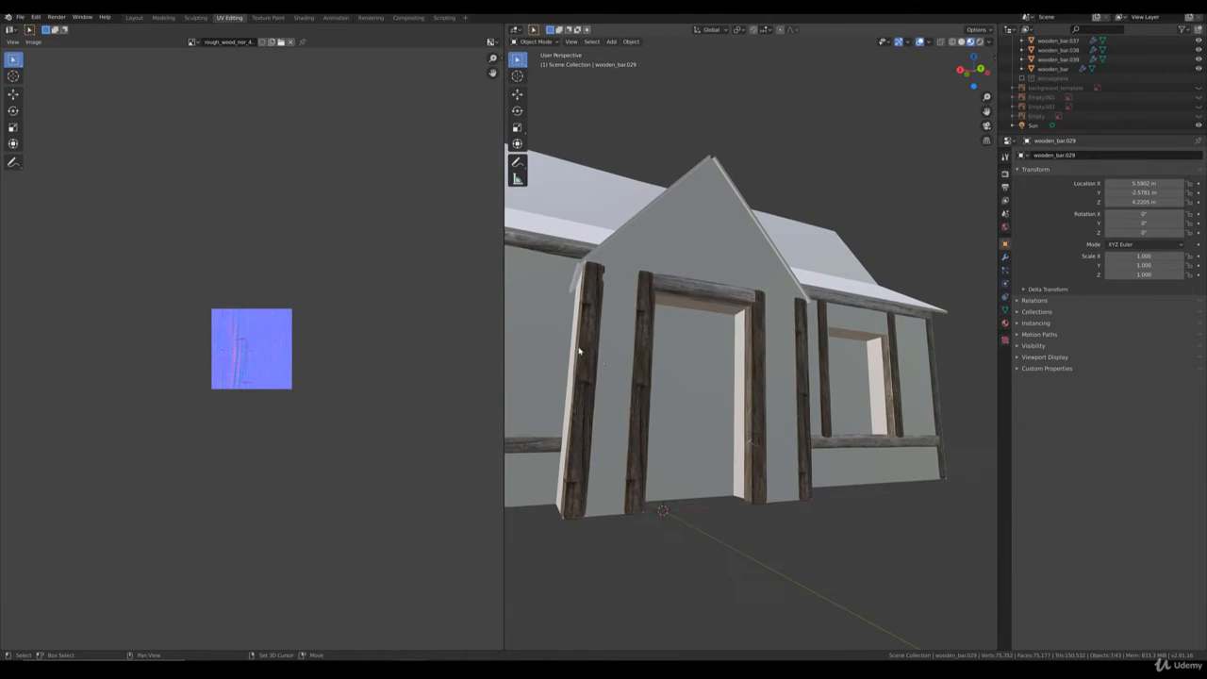
{"action": "left_click", "coordinate": [580, 351], "text": "shift"}
{"action": "left_click", "coordinate": [641, 358], "text": "shift"}
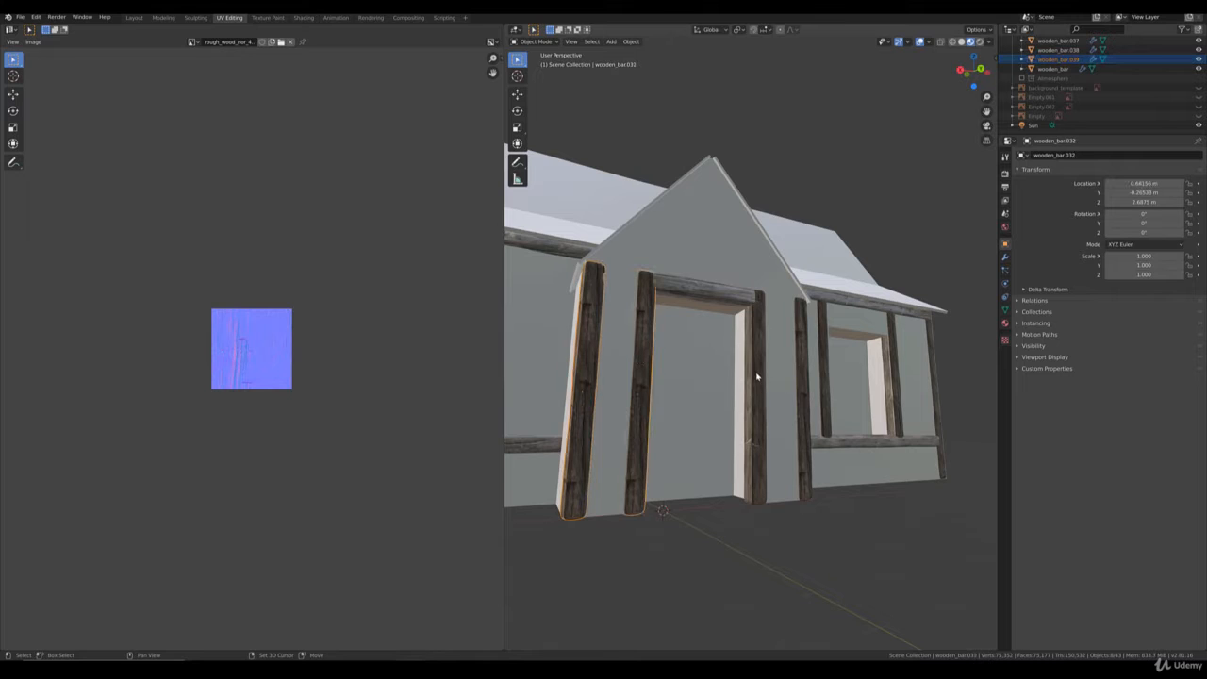
{"action": "left_click", "coordinate": [757, 377], "text": "shift"}
{"action": "left_click", "coordinate": [802, 377], "text": "shift"}
Extend the selection to the vertical bars around the window beyond the porch, the far corner and the wall behind it.
{"action": "middle_click_drag", "start_coordinate": [830, 399], "coordinate": [753, 390]}
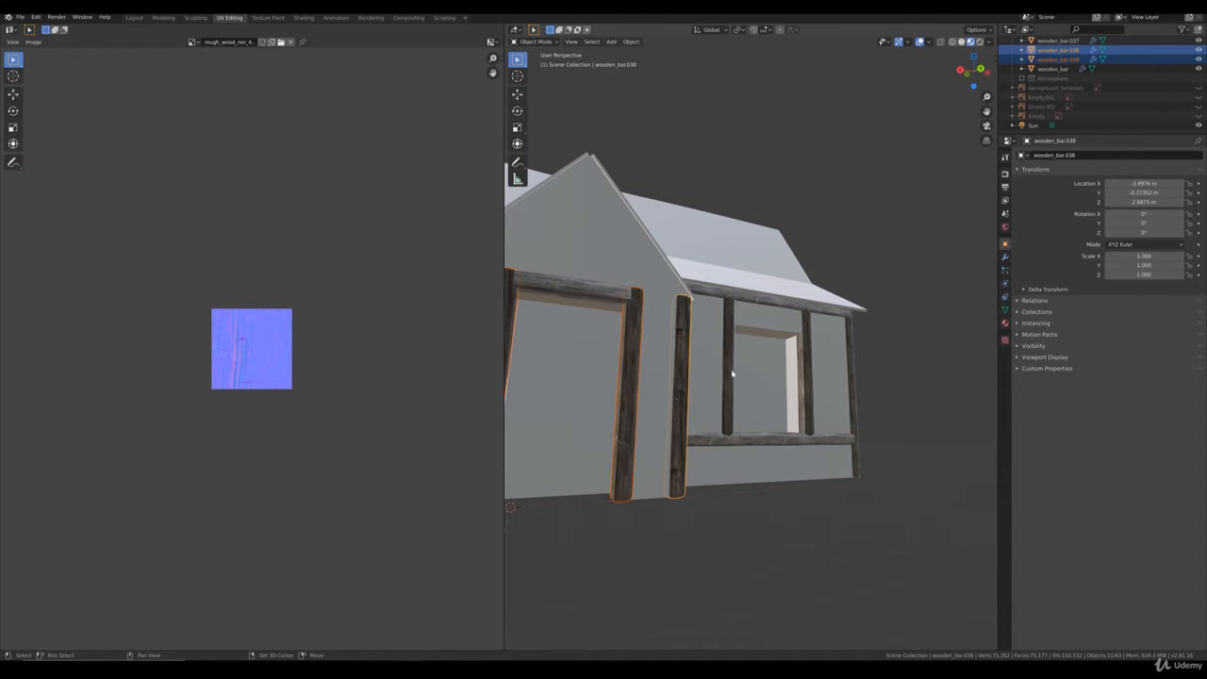
{"action": "left_click", "coordinate": [730, 374], "text": "shift"}
{"action": "left_click", "coordinate": [855, 434], "text": "shift"}
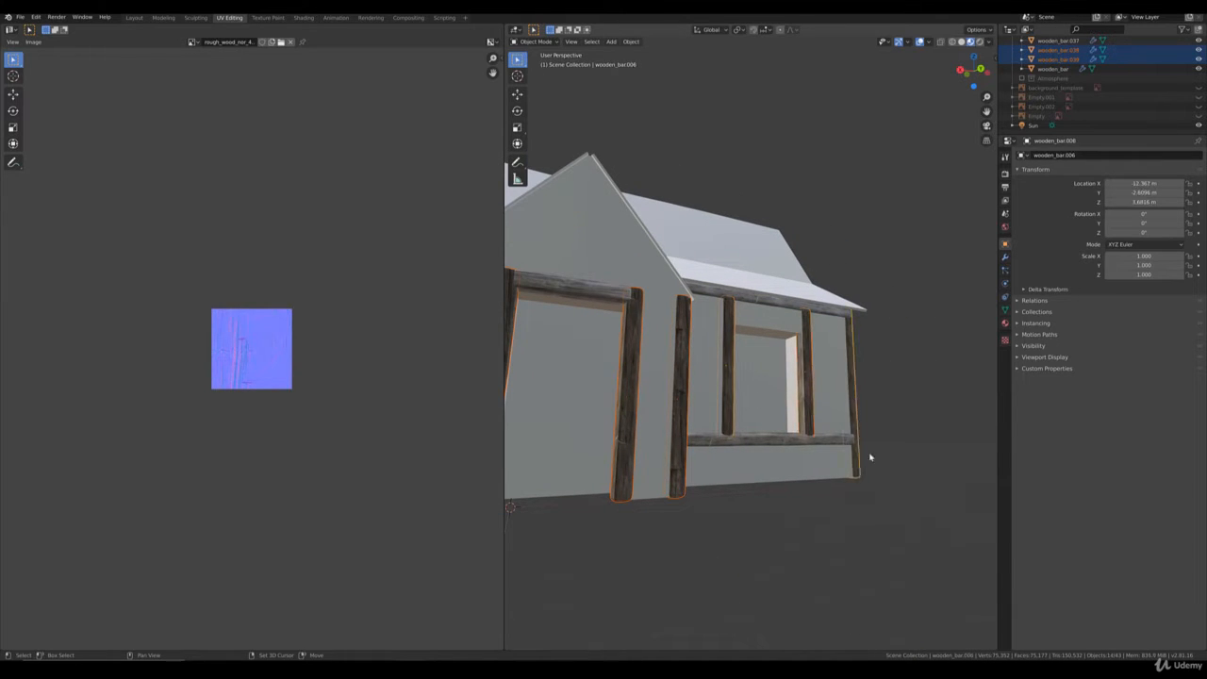
{"action": "middle_click_drag", "start_coordinate": [868, 458], "coordinate": [651, 330]}
{"action": "left_click", "coordinate": [731, 377], "text": "shift"}
{"action": "left_click", "coordinate": [741, 374], "text": "shift"}
{"action": "left_click", "coordinate": [739, 321], "text": "shift"}
{"action": "scroll", "coordinate": [755, 334], "scroll_direction": "up", "scroll_amount": 3}
{"action": "left_click", "coordinate": [715, 318], "text": "shift"}
{"action": "left_click", "coordinate": [800, 342], "text": "shift"}
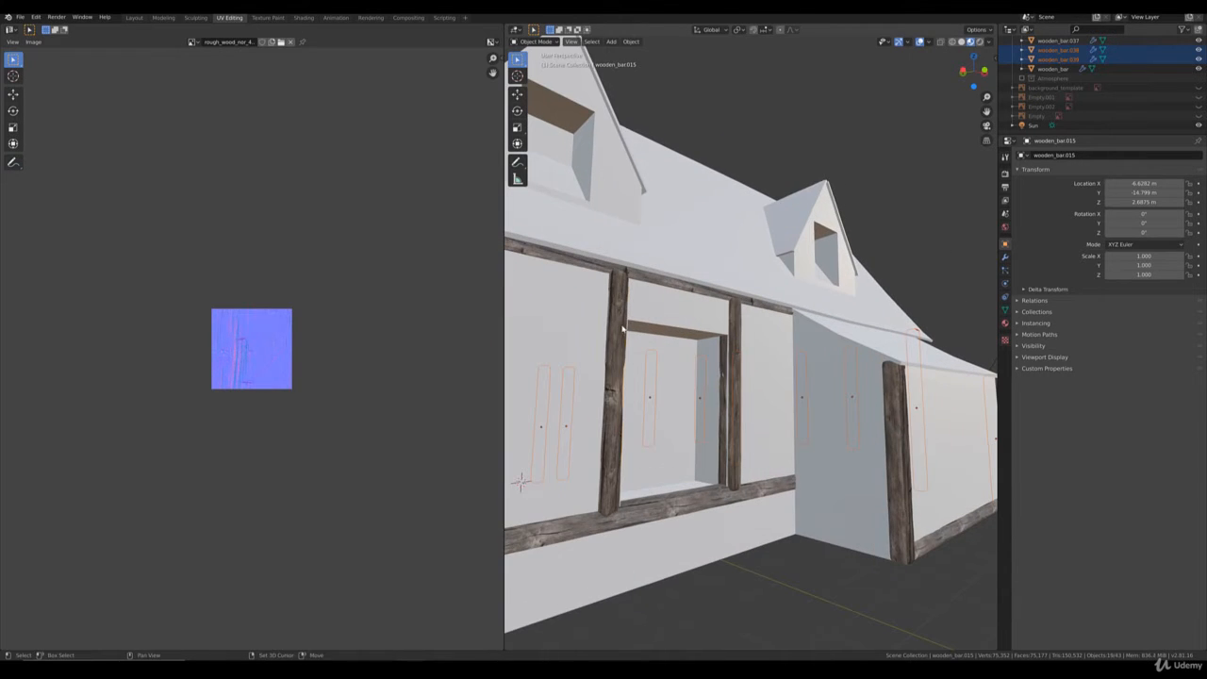
Add the remaining vertical bars by the rear window and lean-to, and join all selected bars into one object.
{"action": "left_click", "coordinate": [738, 330], "text": "shift"}
{"action": "left_click", "coordinate": [902, 393], "text": "shift"}
{"action": "scroll", "coordinate": [901, 396], "scroll_direction": "down", "scroll_amount": 5}
{"action": "middle_click_drag", "start_coordinate": [901, 398], "coordinate": [722, 403]}
{"action": "scroll", "coordinate": [877, 400], "scroll_direction": "down", "scroll_amount": 5}
{"action": "scroll", "coordinate": [731, 405], "scroll_direction": "up", "scroll_amount": 5}
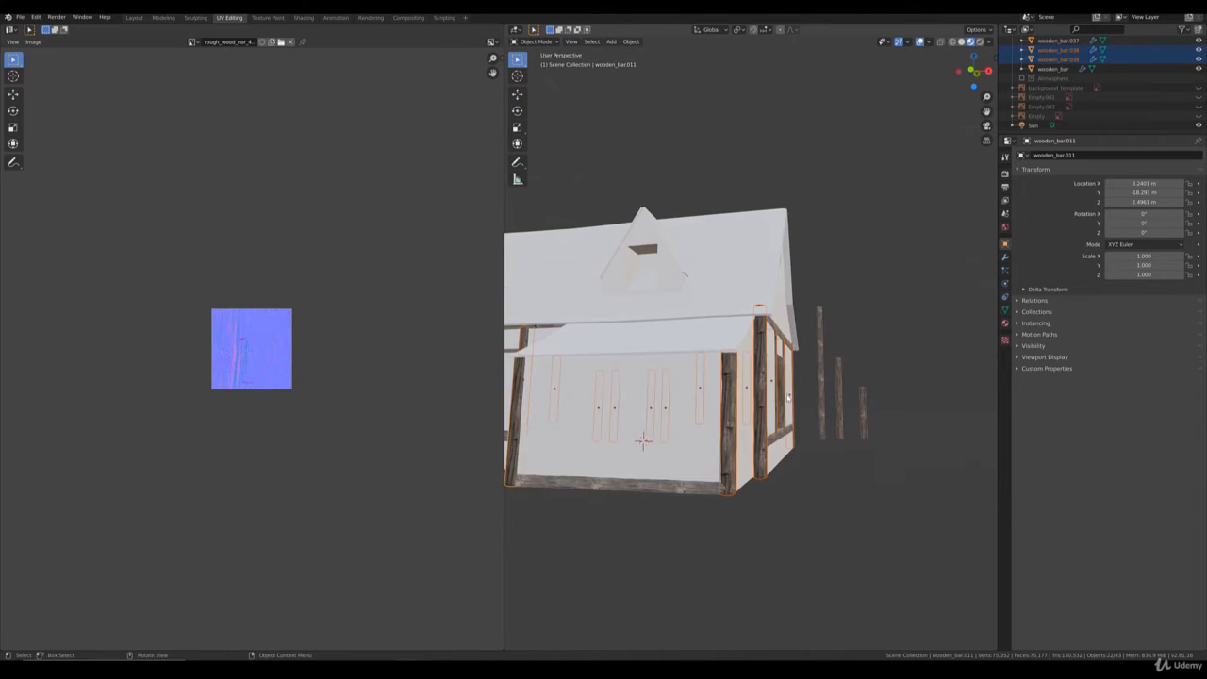
{"action": "middle_click_drag", "start_coordinate": [824, 419], "coordinate": [795, 402]}
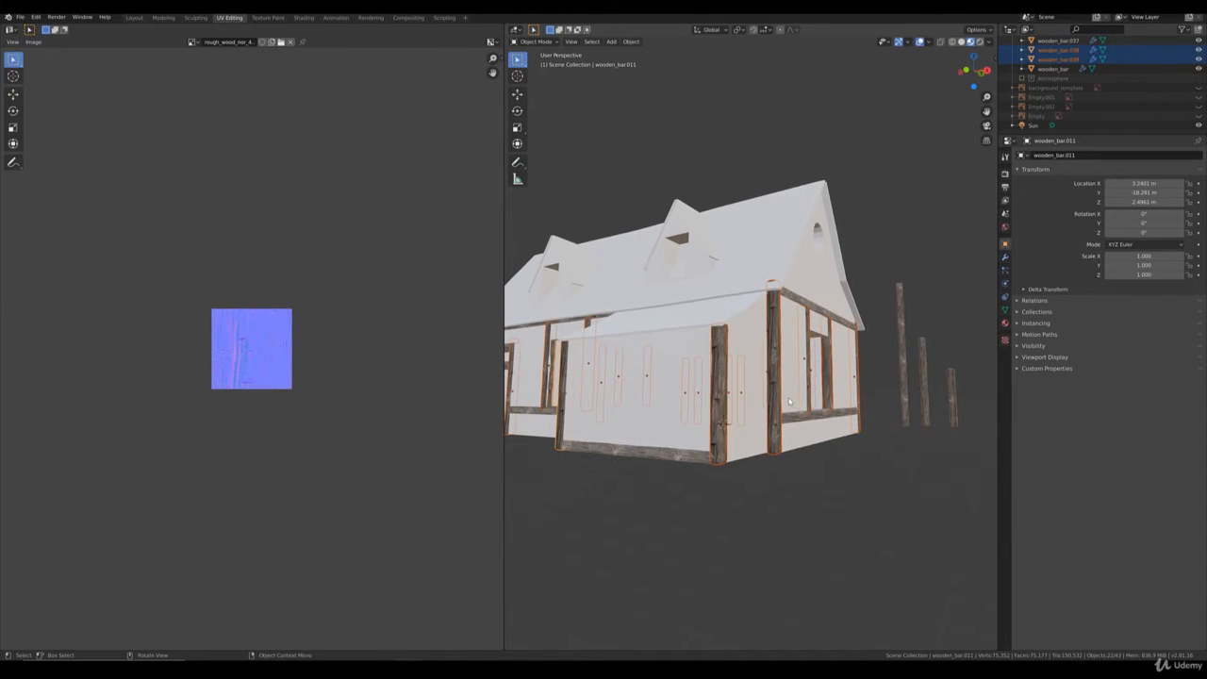
{"action": "key", "text": "ctrl+j"}
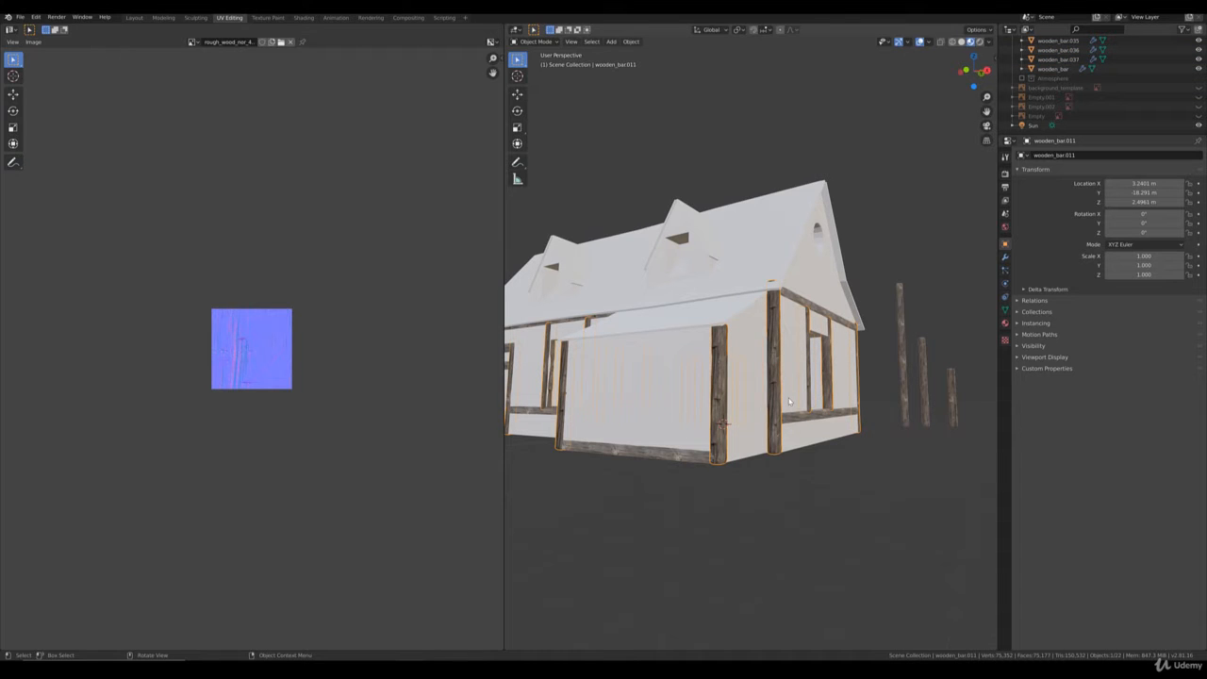
Select all linked geometry of the joined vertical bars in Edit Mode and return to Object Mode.
{"action": "middle_click_drag", "start_coordinate": [655, 412], "coordinate": [849, 382]}
{"action": "key", "text": "Tab"}
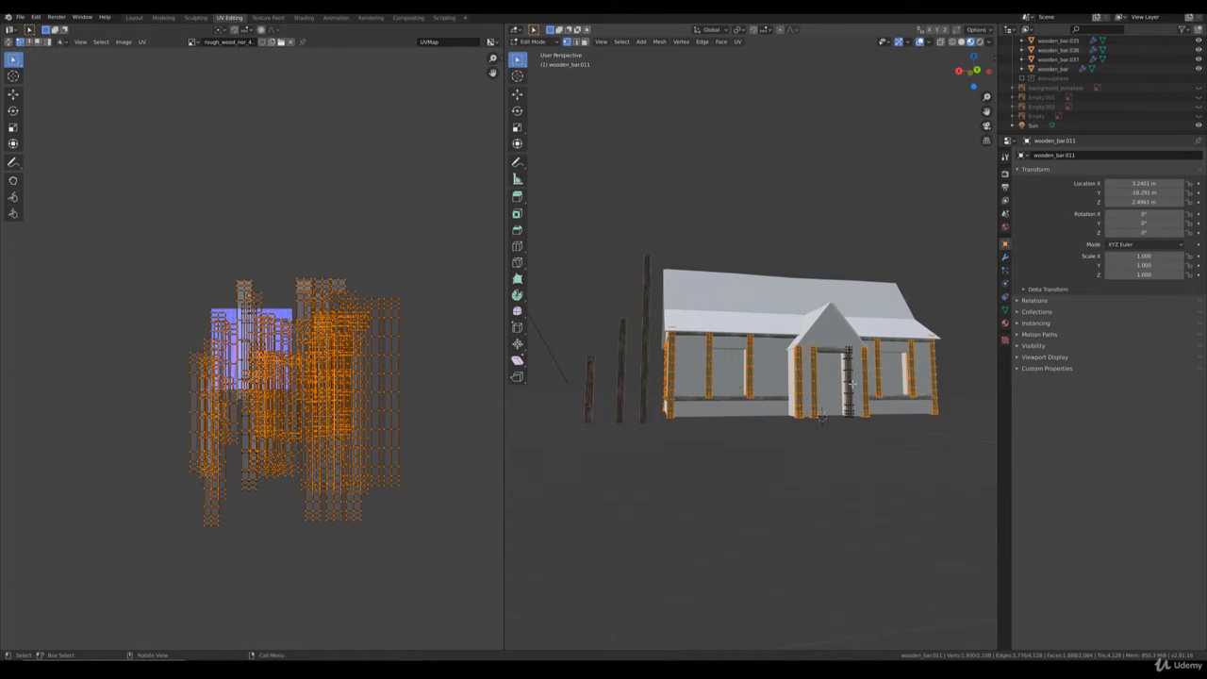
{"action": "key", "text": "ctrl+l"}
{"action": "middle_click_drag", "start_coordinate": [728, 388], "coordinate": [826, 419]}
{"action": "scroll", "coordinate": [717, 407], "scroll_direction": "up", "scroll_amount": 4}
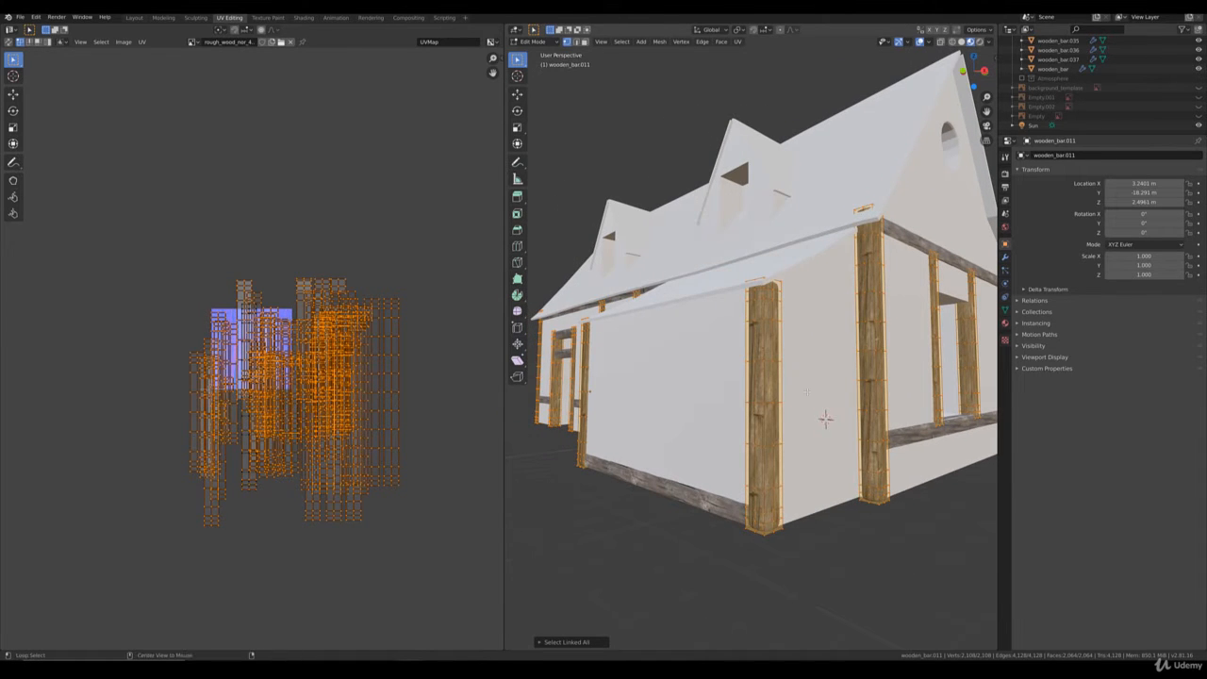
{"action": "right_click", "coordinate": [825, 419]}
{"action": "key", "text": "Escape"}
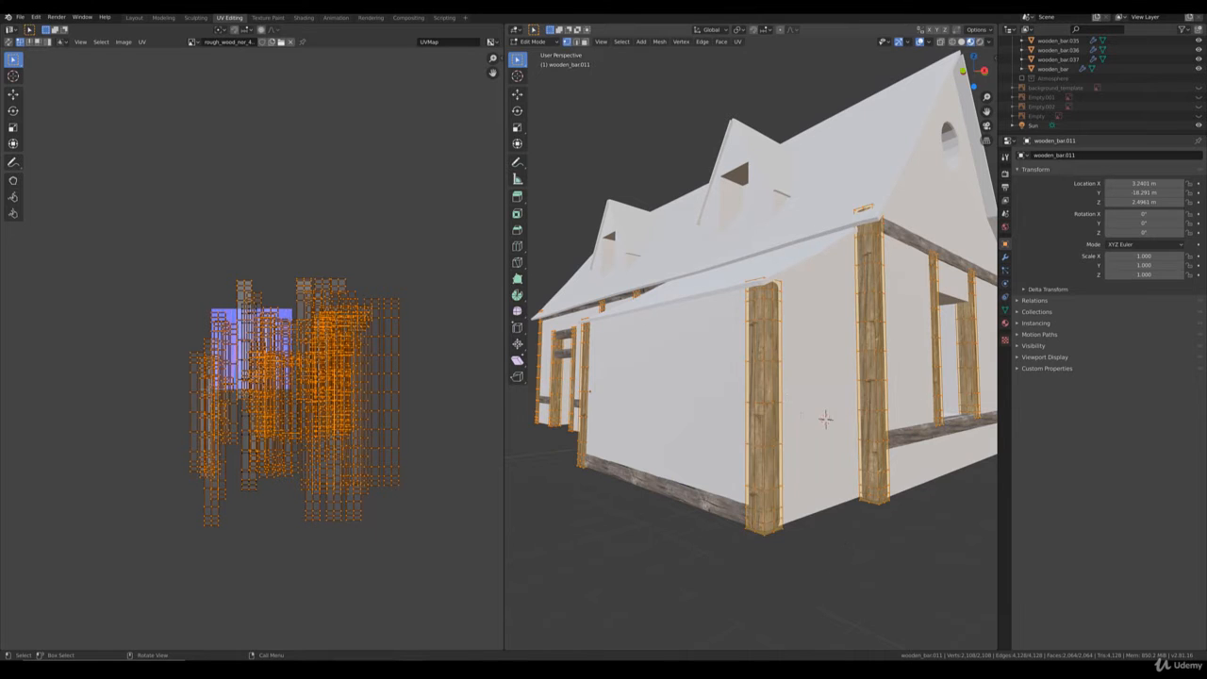
{"action": "scroll", "coordinate": [820, 415], "scroll_direction": "down", "scroll_amount": 5}
{"action": "key", "text": "Tab"}
Create a new material on the house's base frame and name it plaster_brick.
{"action": "middle_click_drag", "start_coordinate": [822, 405], "coordinate": [755, 402]}
{"action": "scroll", "coordinate": [750, 405], "scroll_direction": "up", "scroll_amount": 8}
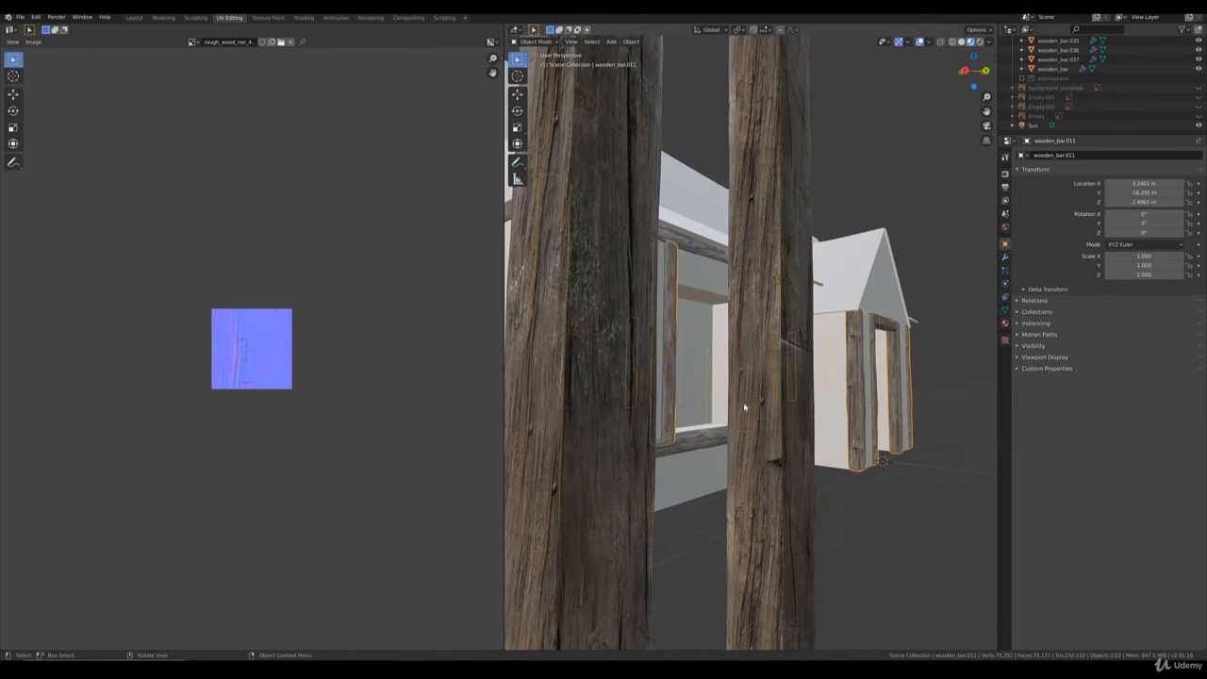
{"action": "scroll", "coordinate": [743, 404], "scroll_direction": "down", "scroll_amount": 5}
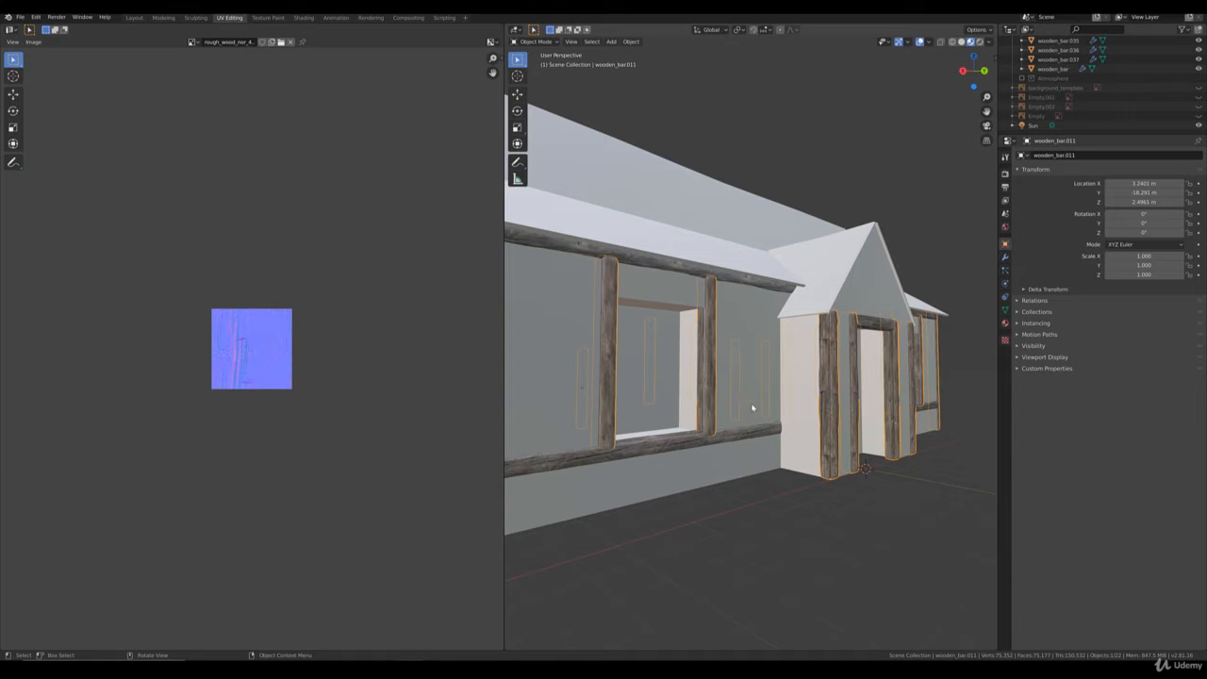
{"action": "mouse_move", "coordinate": [750, 404]}
{"action": "middle_mouse_down"}
{"action": "mouse_move", "coordinate": [679, 408]}
{"action": "mouse_move", "coordinate": [752, 411]}
{"action": "middle_mouse_up"}
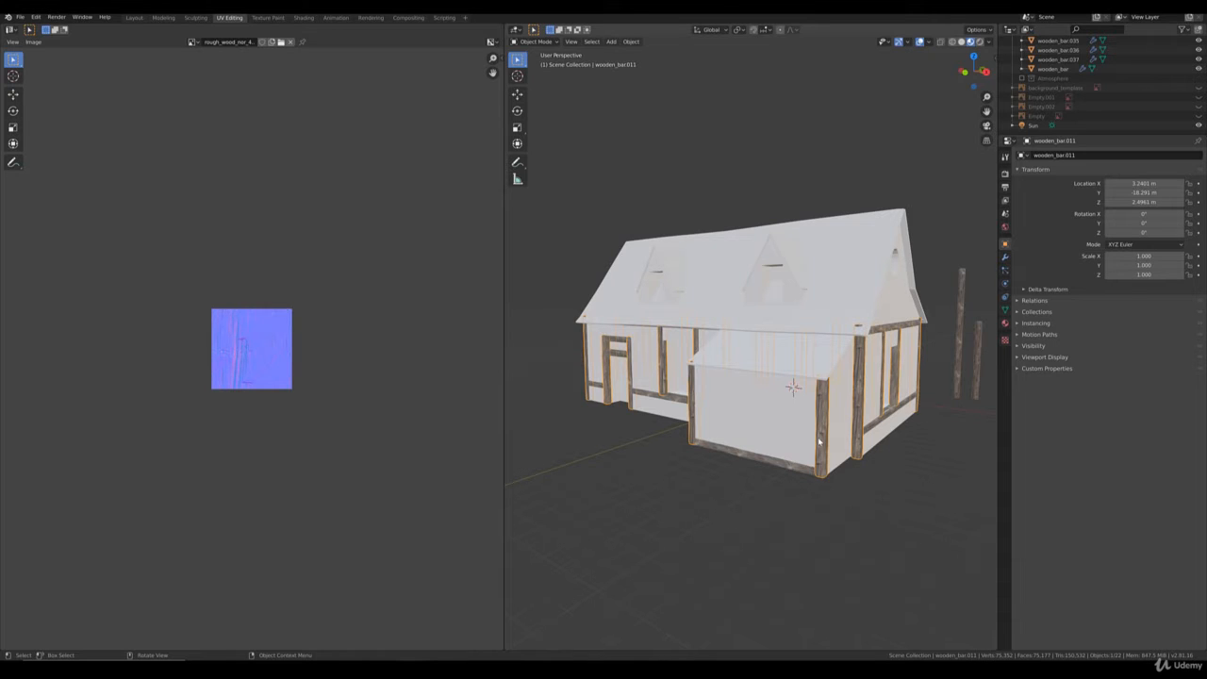
{"action": "left_click", "coordinate": [757, 408]}
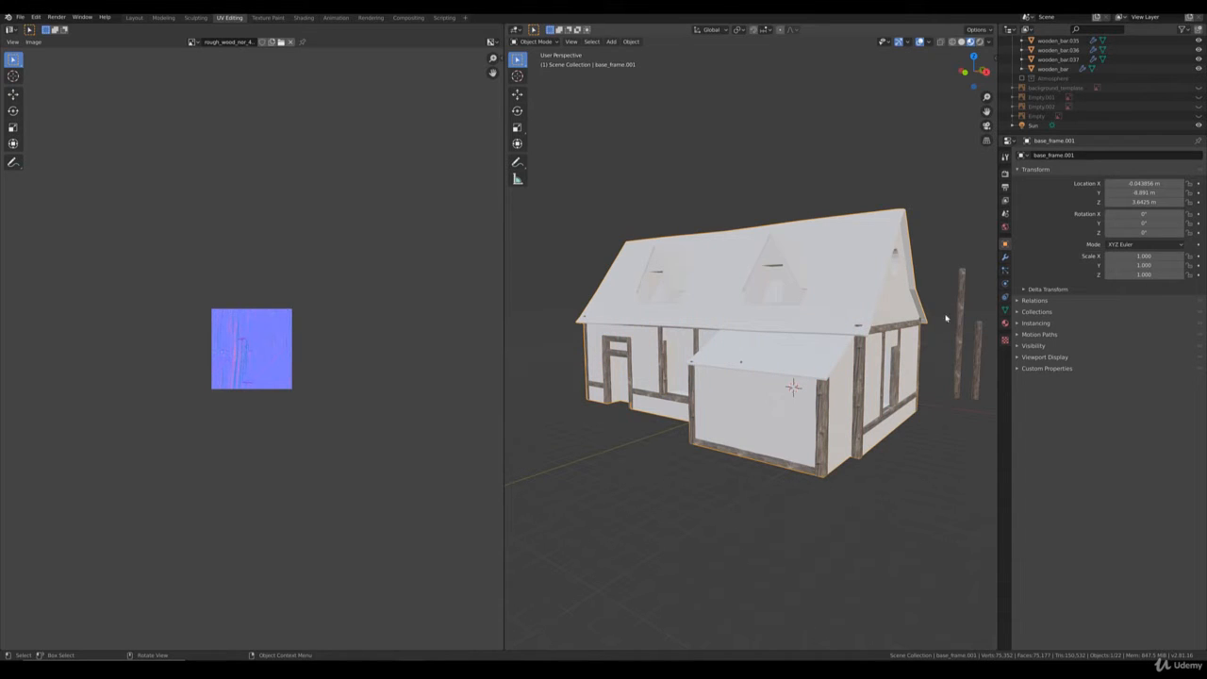
{"action": "left_click", "coordinate": [1005, 322]}
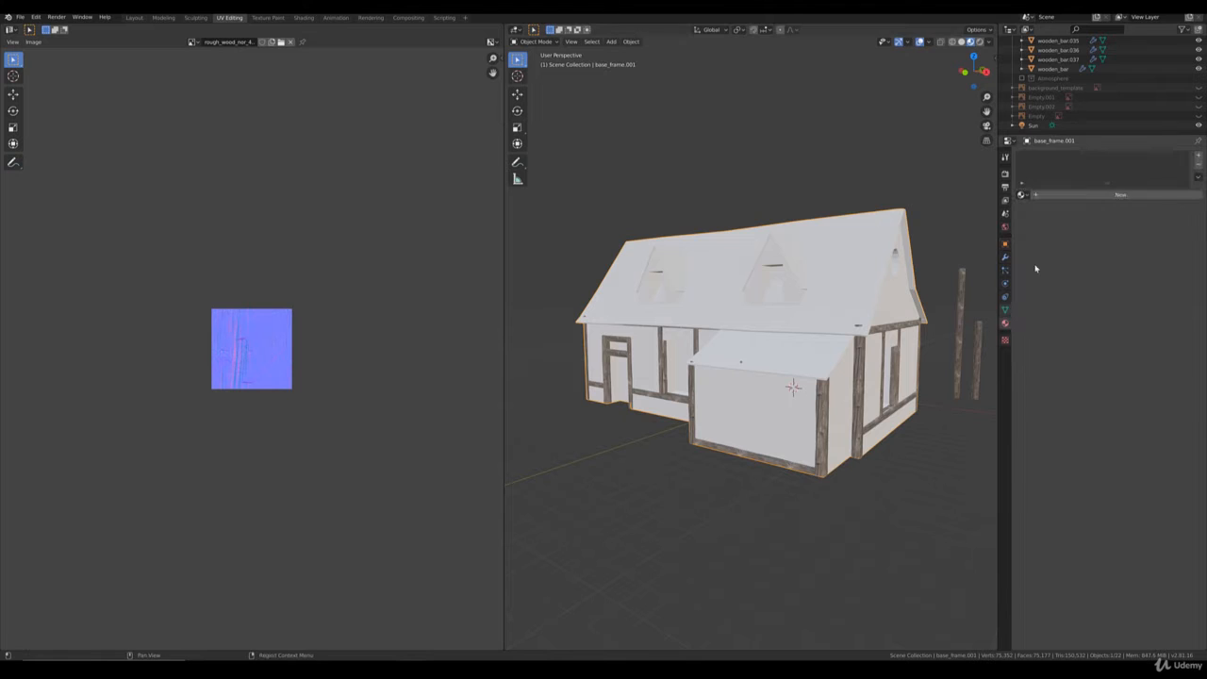
{"action": "left_click", "coordinate": [1127, 196]}
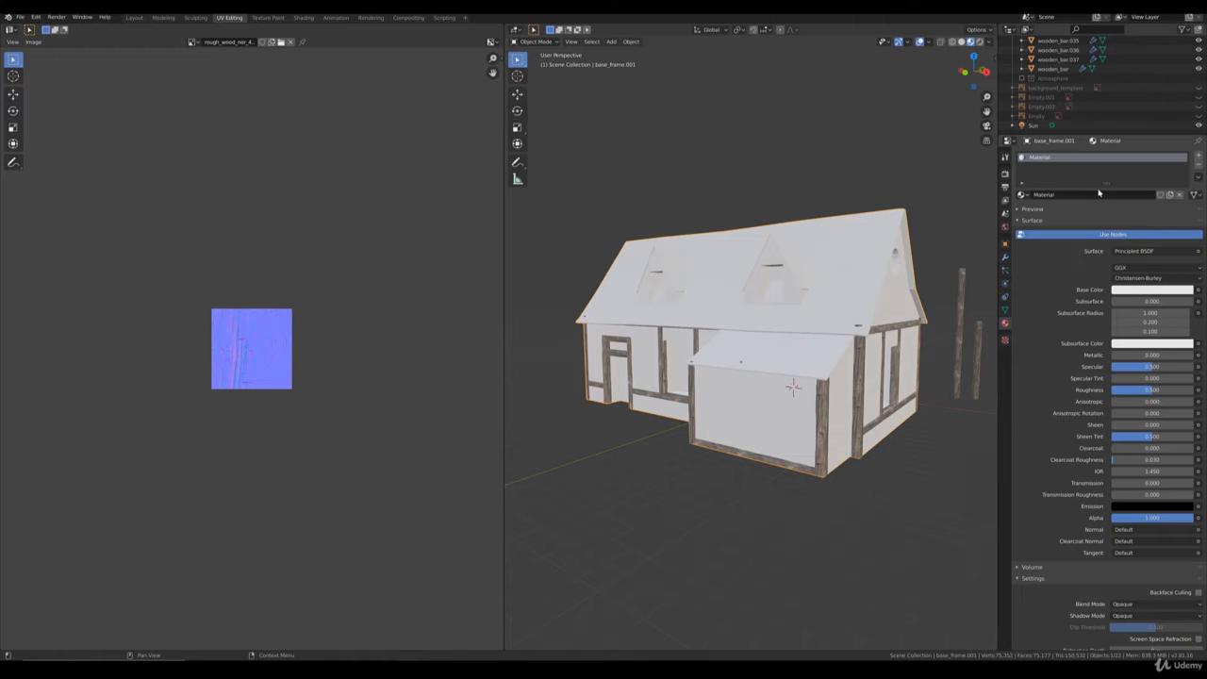
{"action": "double_click", "coordinate": [1049, 195]}
{"action": "type", "text": "plaster_brick"}
{"action": "key", "text": "Return"}
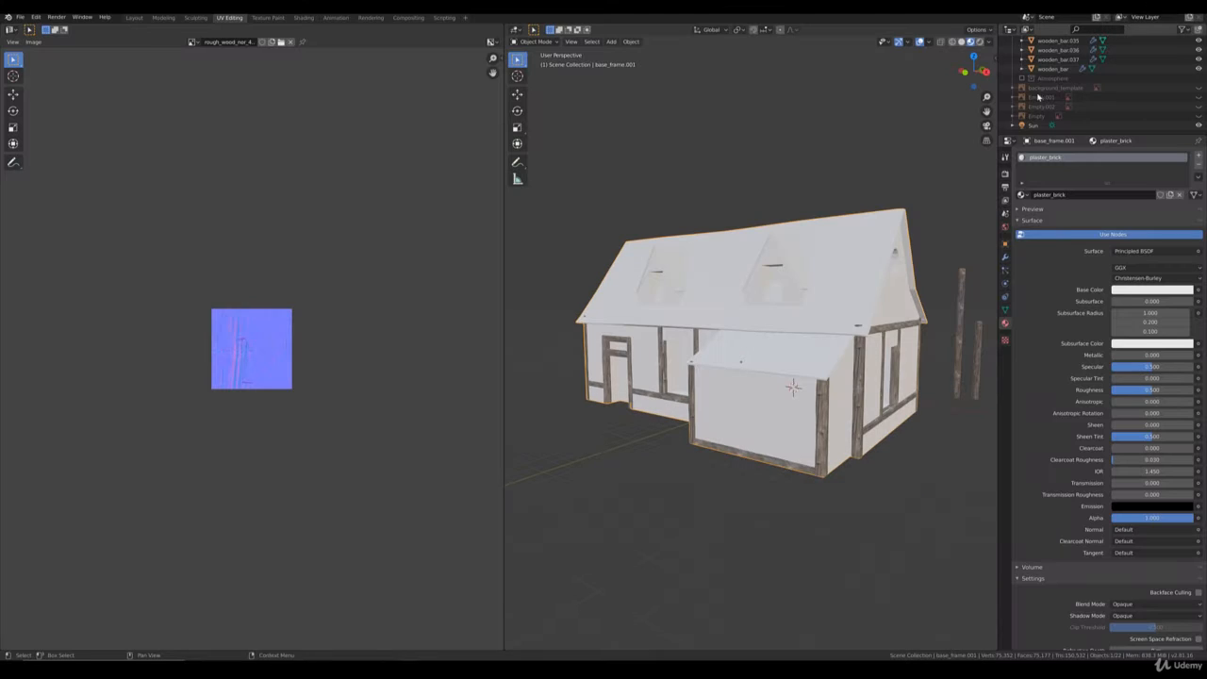
Use castle_brick_02_red_diff_4k.png from the castle_bricks_02 folder as the image texture for the plaster_brick material's base color.
{"action": "middle_click_drag", "start_coordinate": [868, 394], "coordinate": [836, 423]}
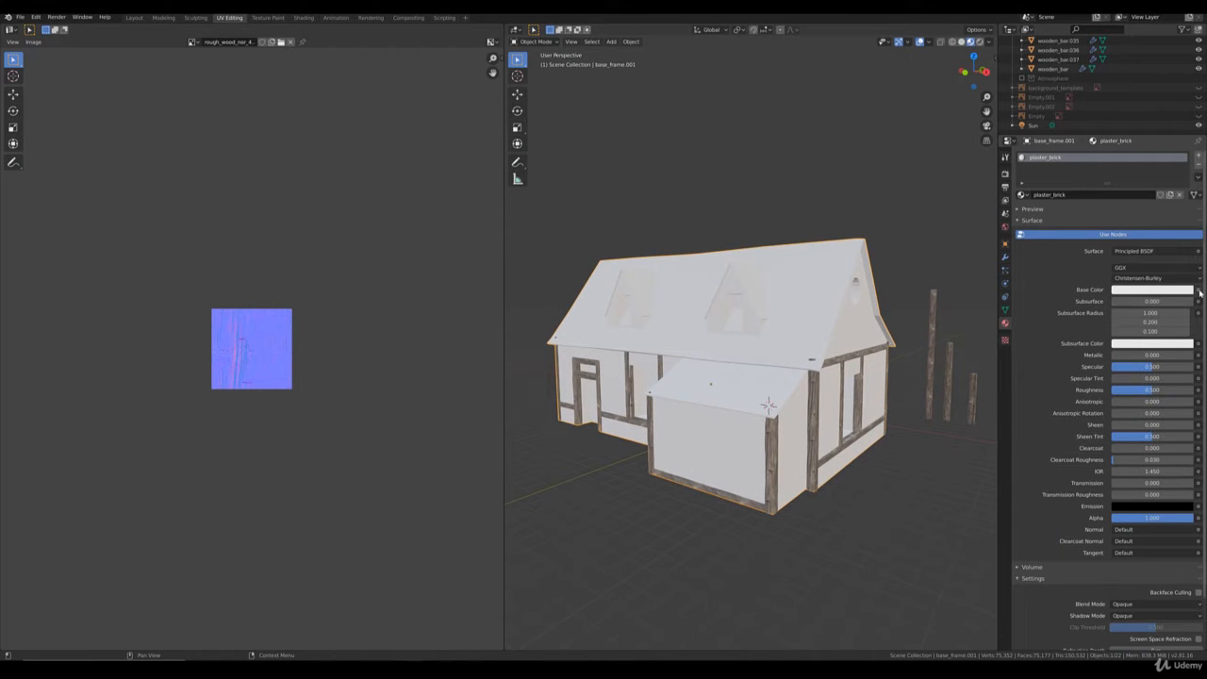
{"action": "left_click", "coordinate": [1059, 291]}
{"action": "left_click", "coordinate": [924, 350]}
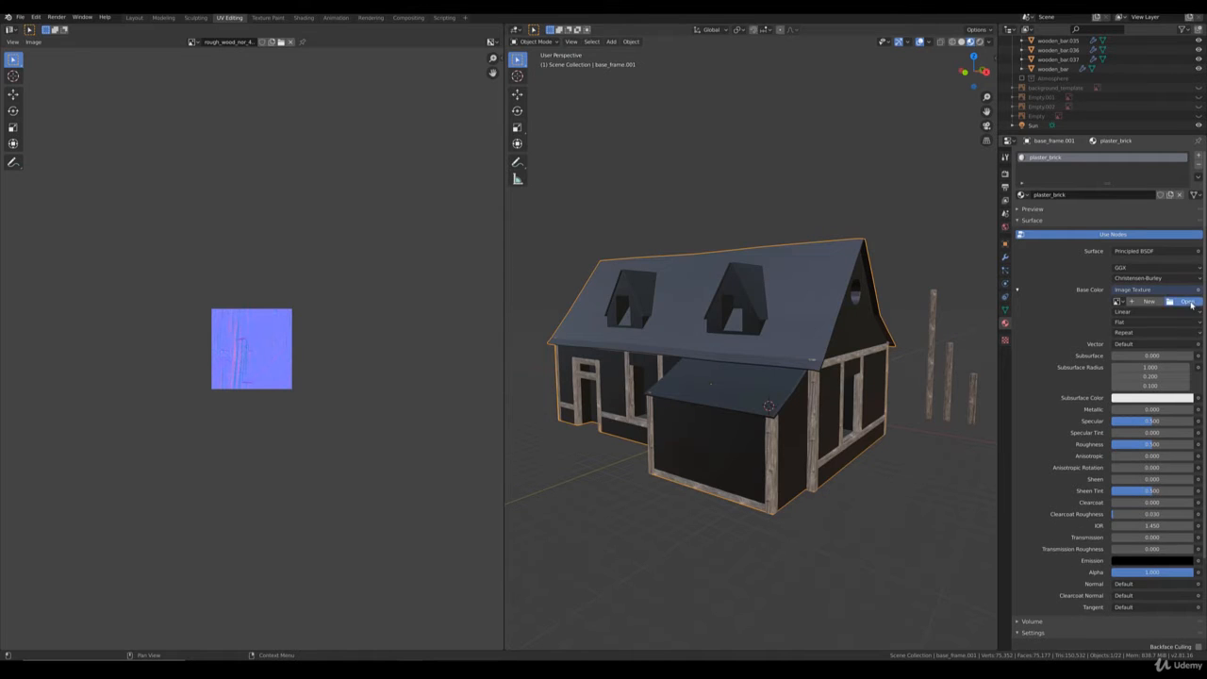
{"action": "left_click", "coordinate": [1181, 300]}
{"action": "left_click", "coordinate": [404, 371]}
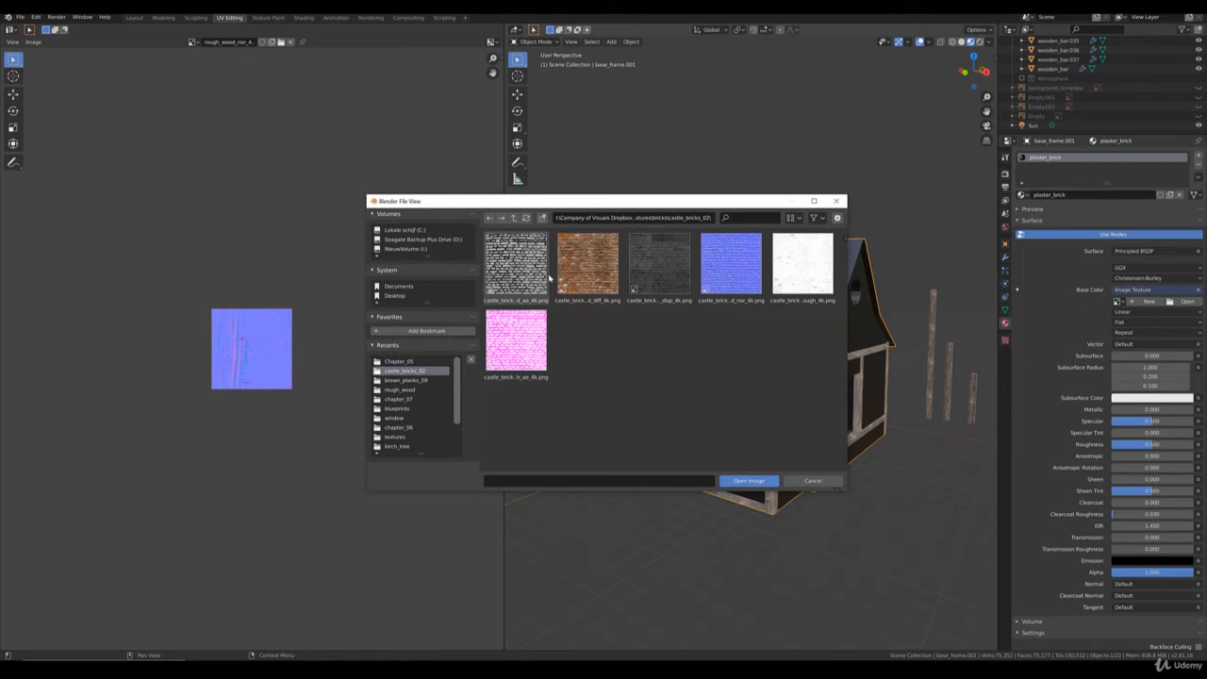
{"action": "left_click", "coordinate": [588, 267]}
{"action": "left_click", "coordinate": [749, 481]}
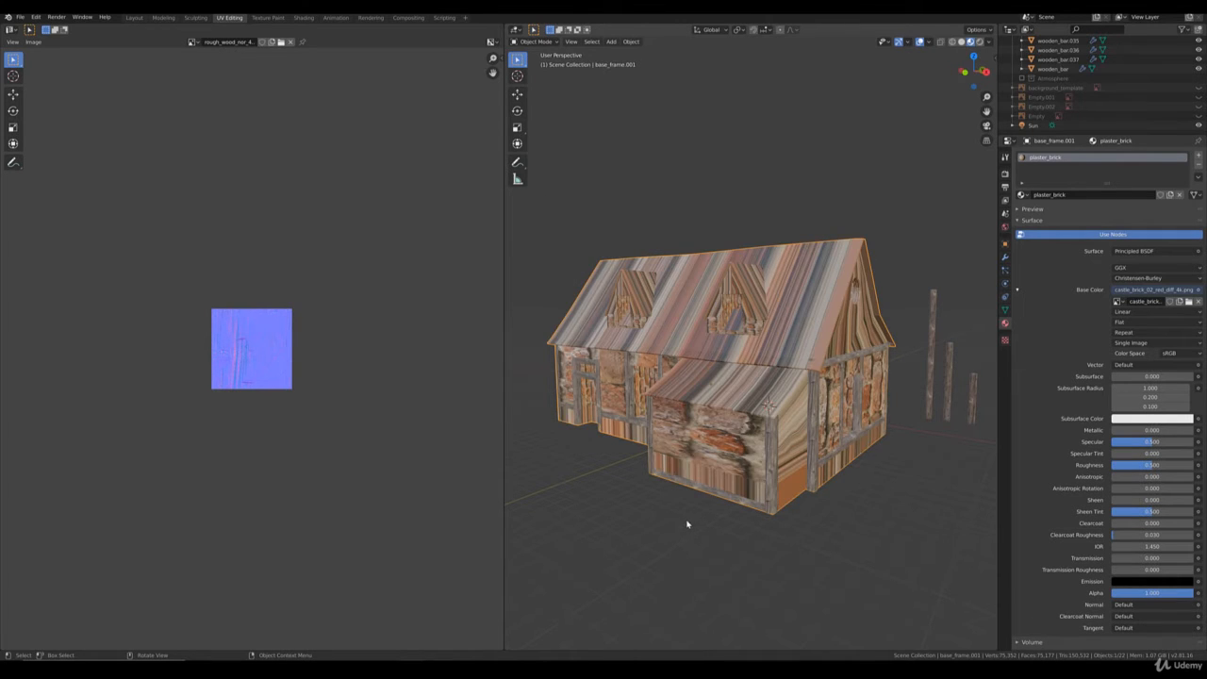
Select the entire house base frame mesh in Edit Mode, using the wireframe display and the front view.
{"action": "middle_click_drag", "start_coordinate": [706, 525], "coordinate": [703, 489]}
{"action": "key", "text": "KP_1"}
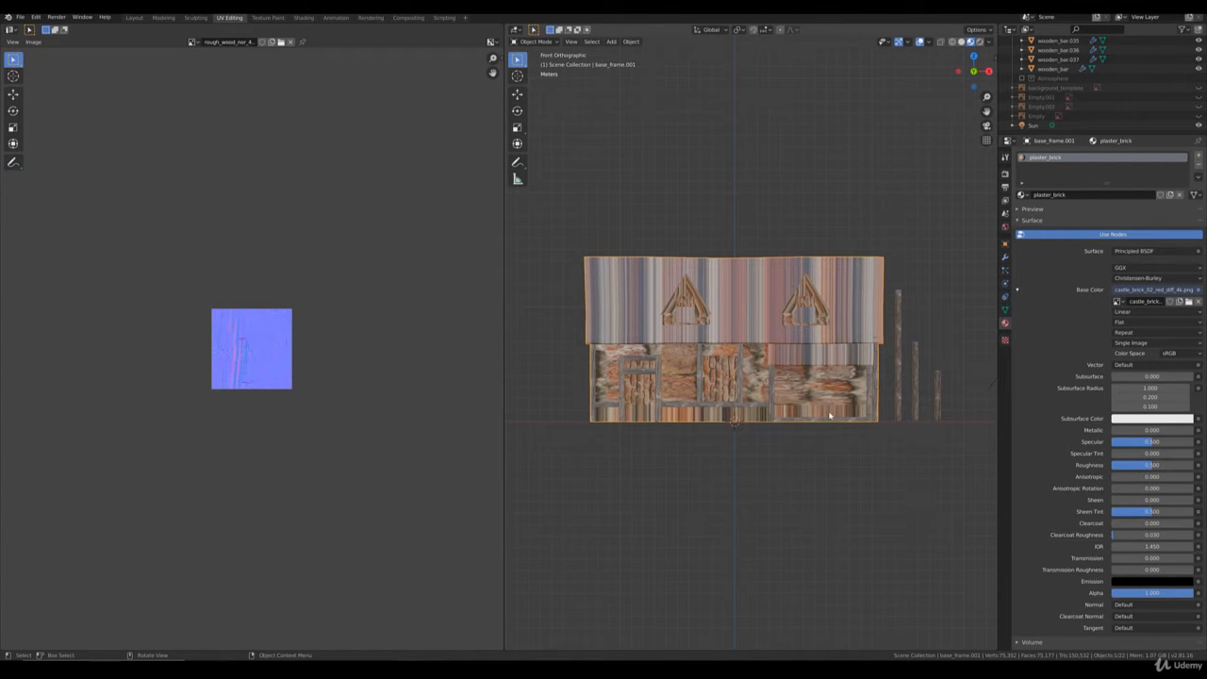
{"action": "scroll", "coordinate": [694, 422], "scroll_direction": "up", "scroll_amount": 2}
{"action": "key", "text": "Tab"}
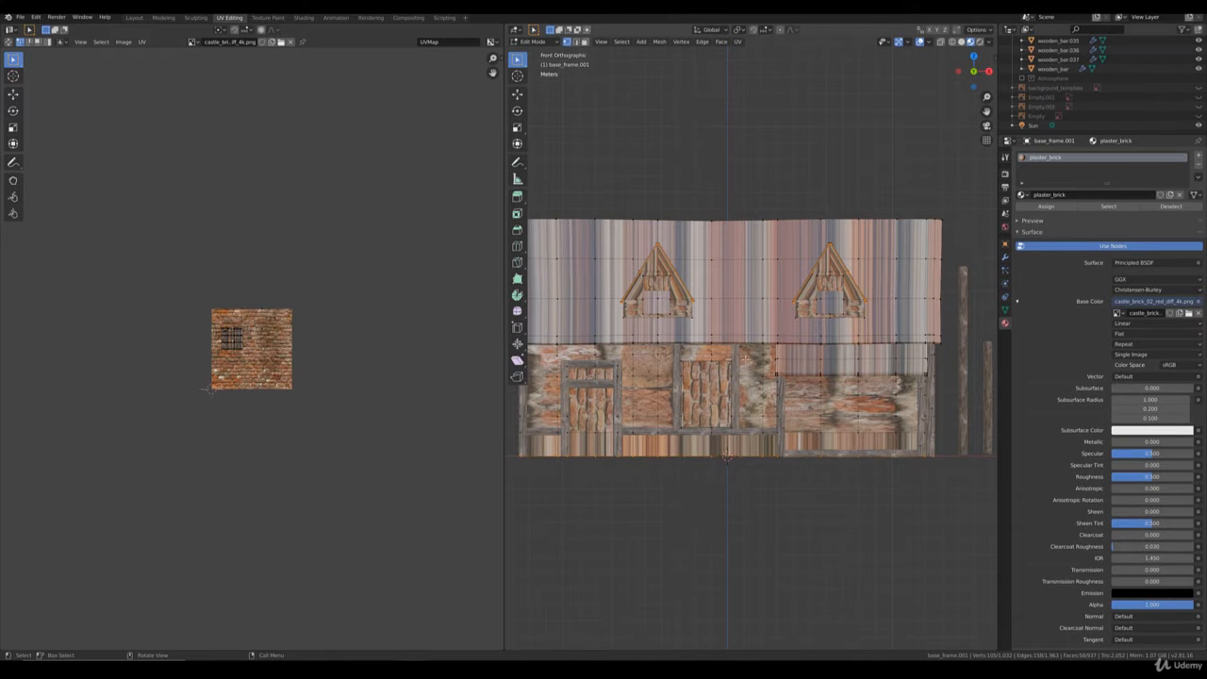
{"action": "key", "text": "z"}
{"action": "left_click", "coordinate": [674, 365]}
{"action": "scroll", "coordinate": [688, 372], "scroll_direction": "down", "scroll_amount": 4}
{"action": "key", "text": "b"}
{"action": "mouse_move", "coordinate": [882, 440]}
{"action": "left_mouse_down"}
{"action": "mouse_move", "coordinate": [790, 367]}
{"action": "mouse_move", "coordinate": [566, 237]}
{"action": "left_mouse_up"}
{"action": "middle_click_drag", "start_coordinate": [736, 340], "coordinate": [719, 321]}
{"action": "key", "text": "KP_1"}
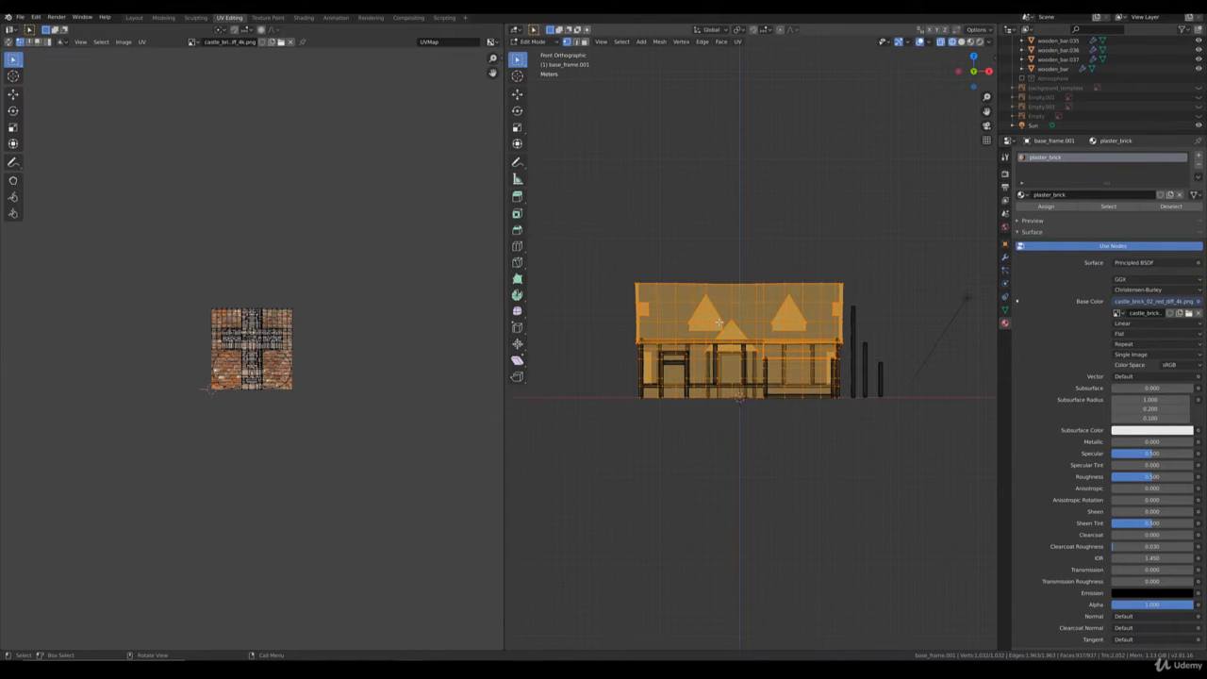
Unwrap the base frame with Cube Projection, select all its UVs and show the textured material in the viewport again.
{"action": "key", "text": "u"}
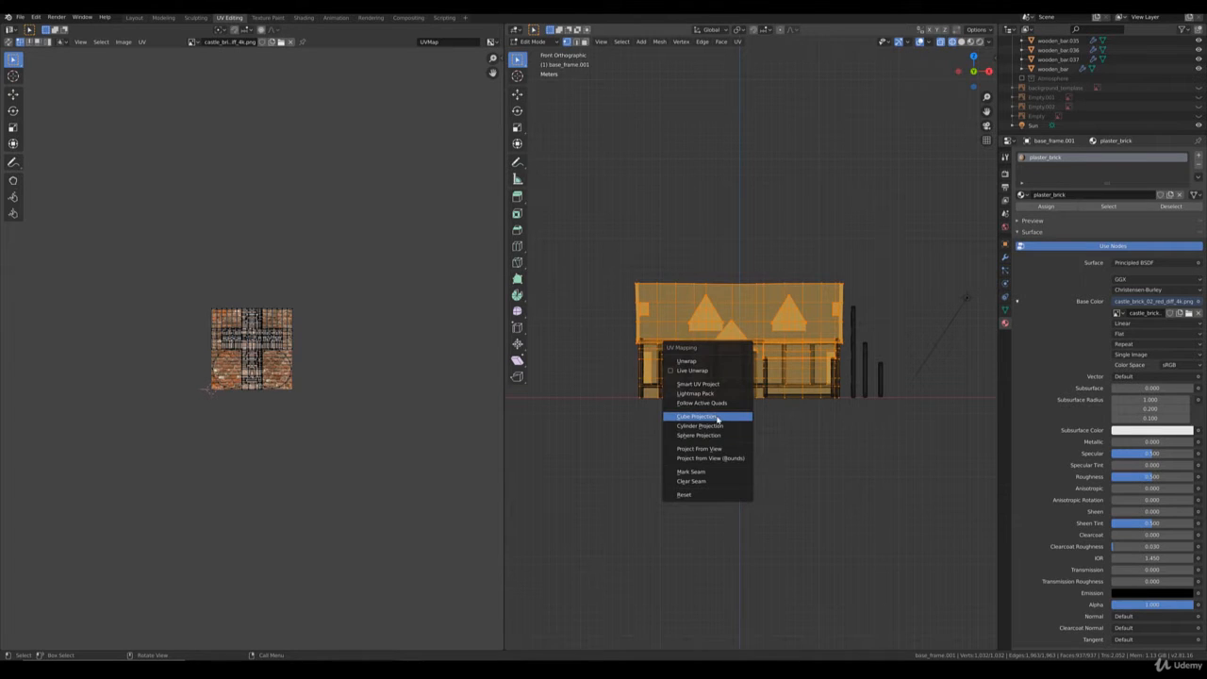
{"action": "left_click", "coordinate": [719, 416]}
{"action": "key", "text": "a"}
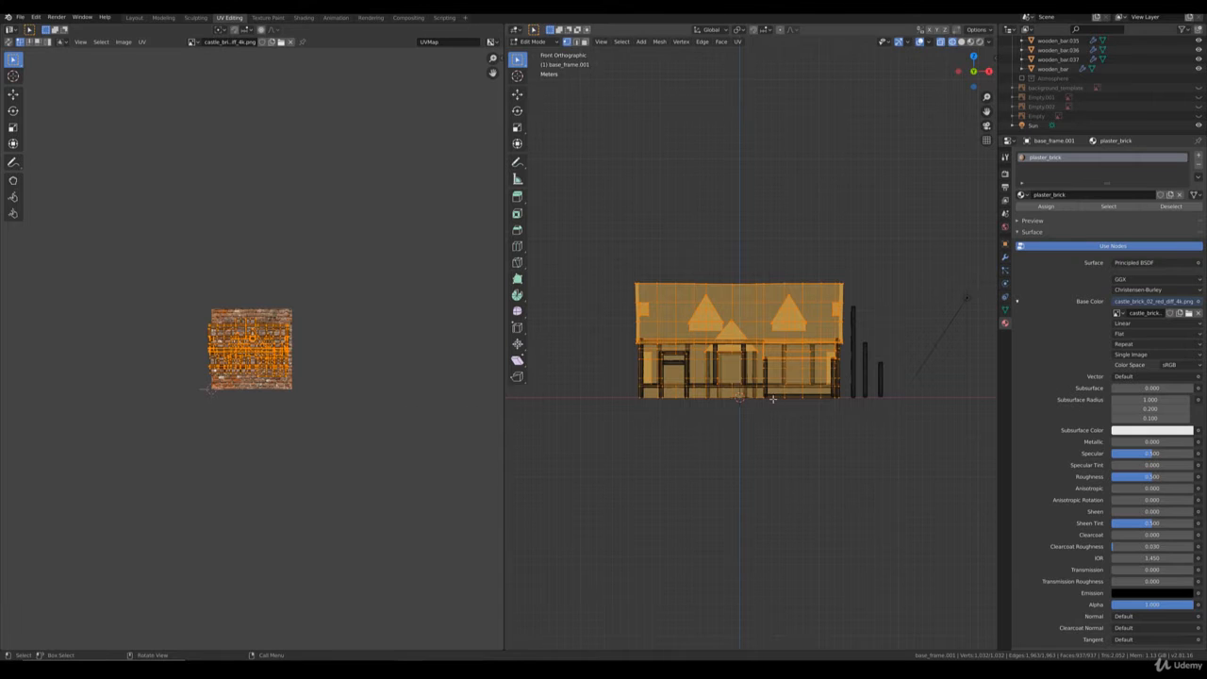
{"action": "key", "text": "z"}
{"action": "left_click", "coordinate": [826, 424]}
{"action": "middle_click_drag", "start_coordinate": [826, 425], "coordinate": [755, 462]}
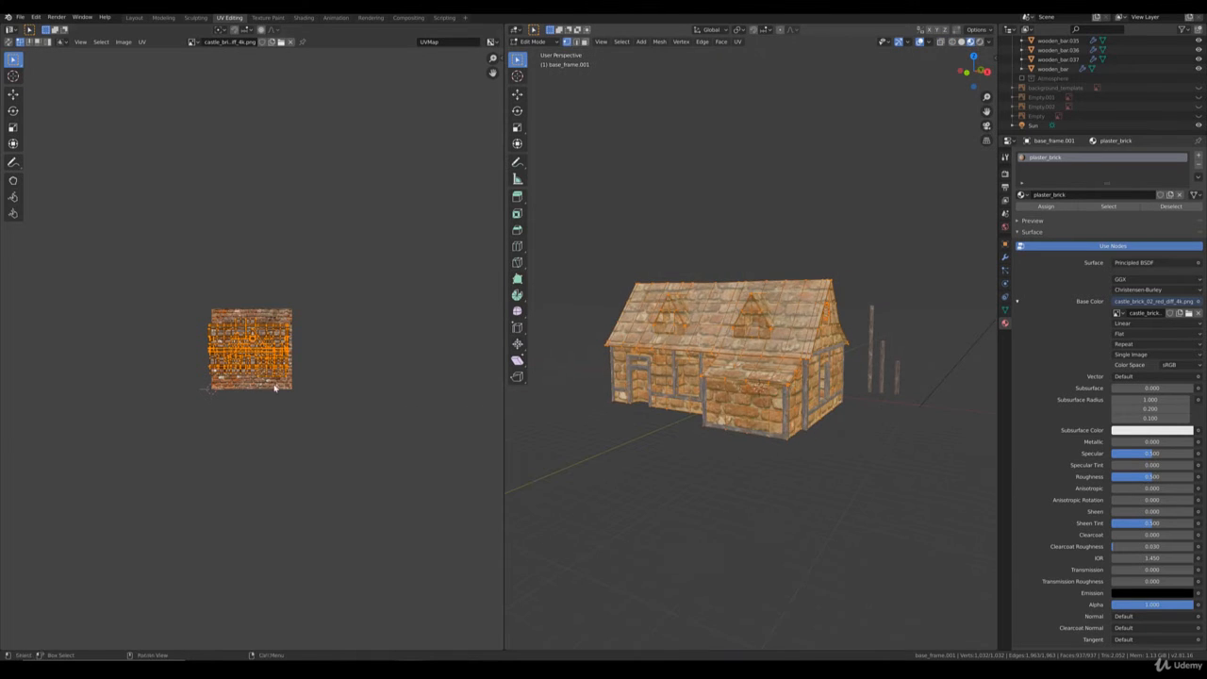
Enlarge all the UVs about 3.5 times, scale them up by about a further 1.13, and shift them slightly.
{"action": "key", "text": "s"}
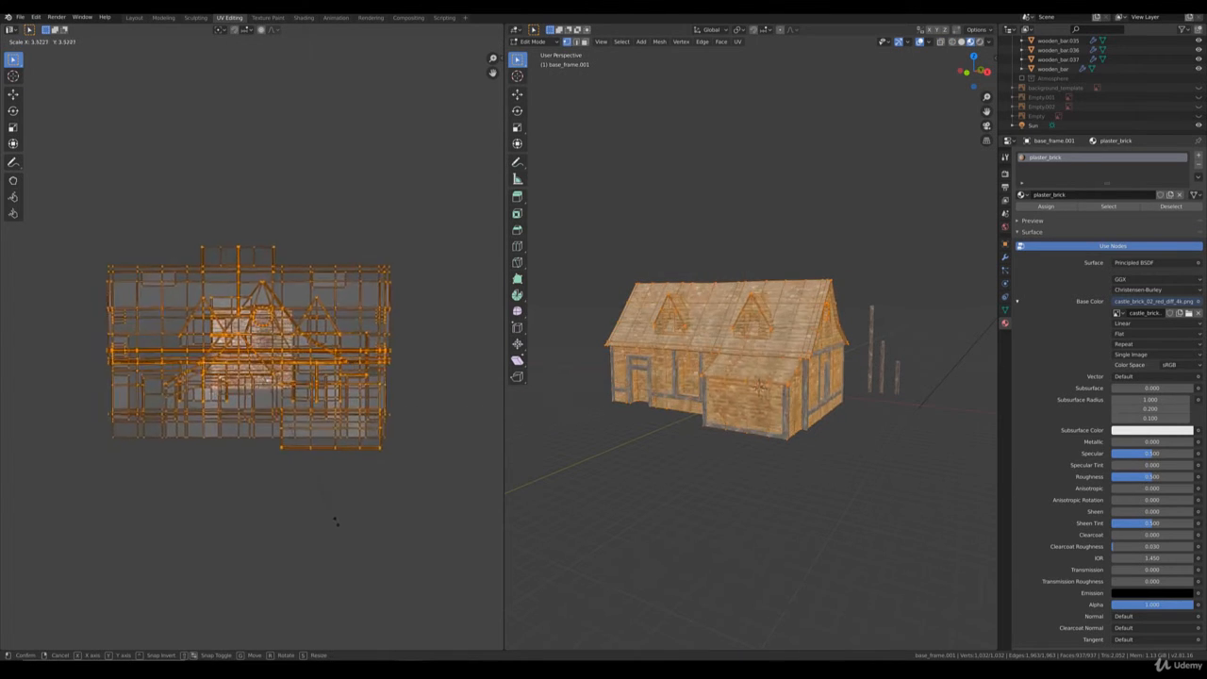
{"action": "left_click", "coordinate": [340, 522]}
{"action": "scroll", "coordinate": [625, 558], "scroll_direction": "up", "scroll_amount": 5}
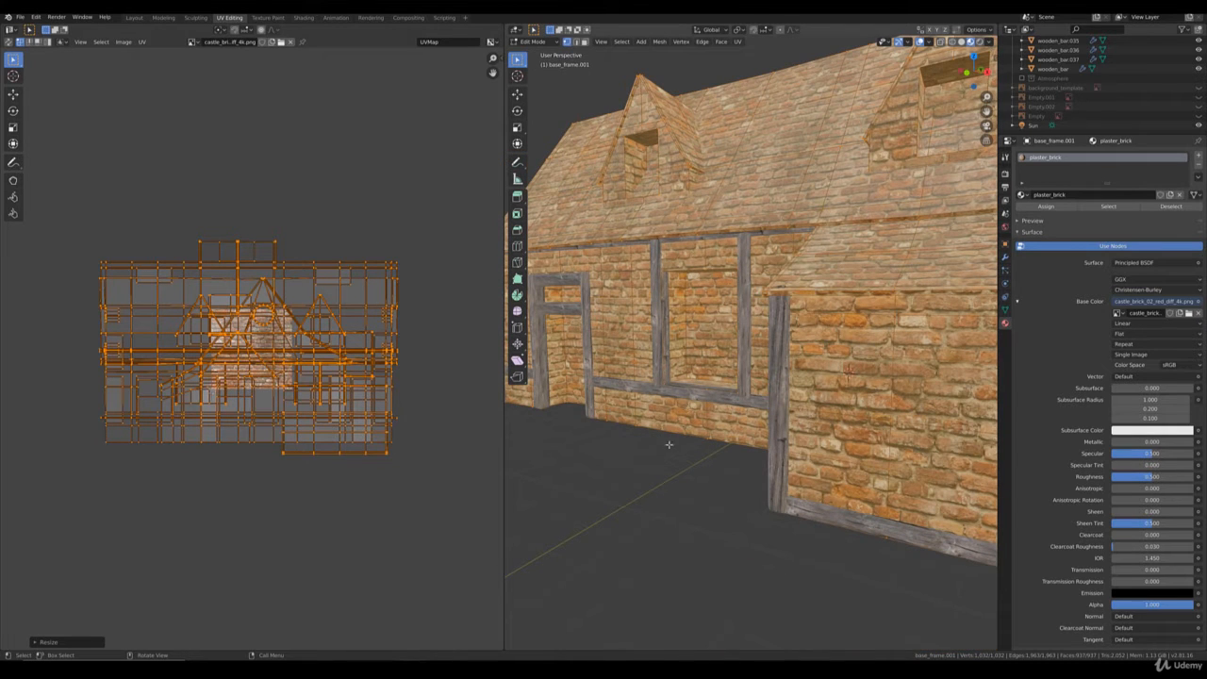
{"action": "key", "text": "s"}
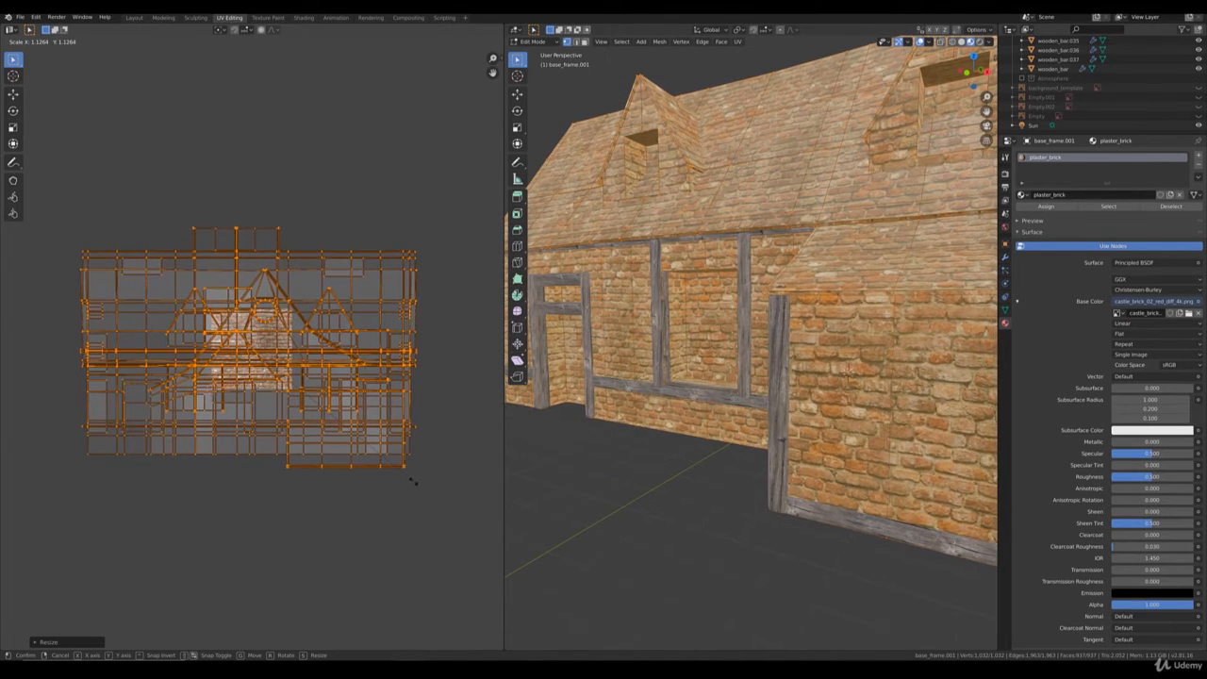
{"action": "left_click", "coordinate": [411, 481]}
{"action": "key", "text": "g"}
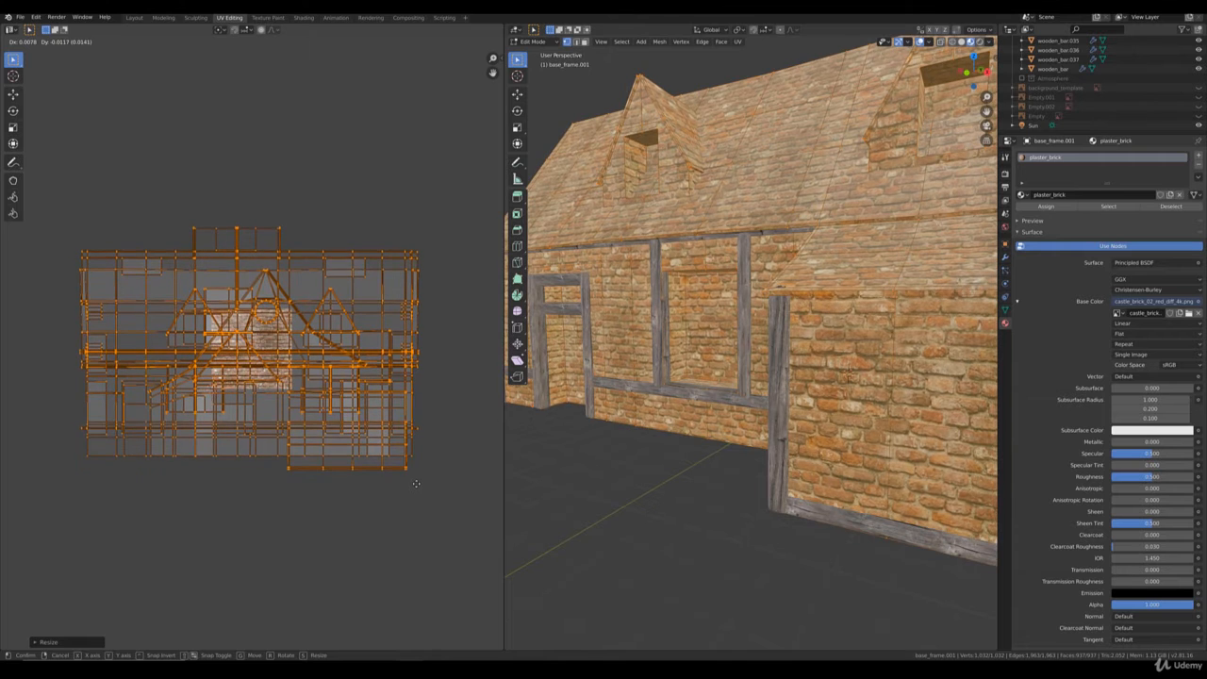
{"action": "left_click", "coordinate": [415, 485]}
Check the brick size on the walls in Object Mode, and enlarge and nudge the UVs slightly more in Edit Mode.
{"action": "key", "text": "Tab"}
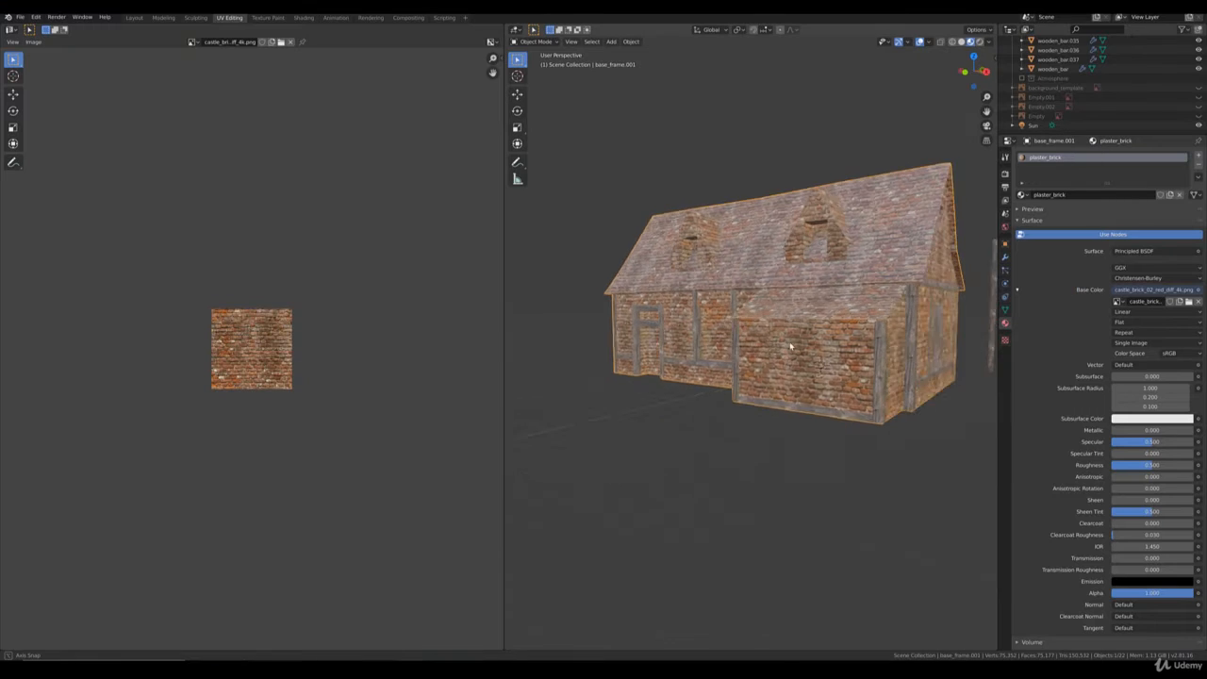
{"action": "middle_click_drag", "start_coordinate": [790, 347], "coordinate": [679, 391]}
{"action": "scroll", "coordinate": [778, 354], "scroll_direction": "up", "scroll_amount": 5}
{"action": "scroll", "coordinate": [769, 359], "scroll_direction": "down", "scroll_amount": 4}
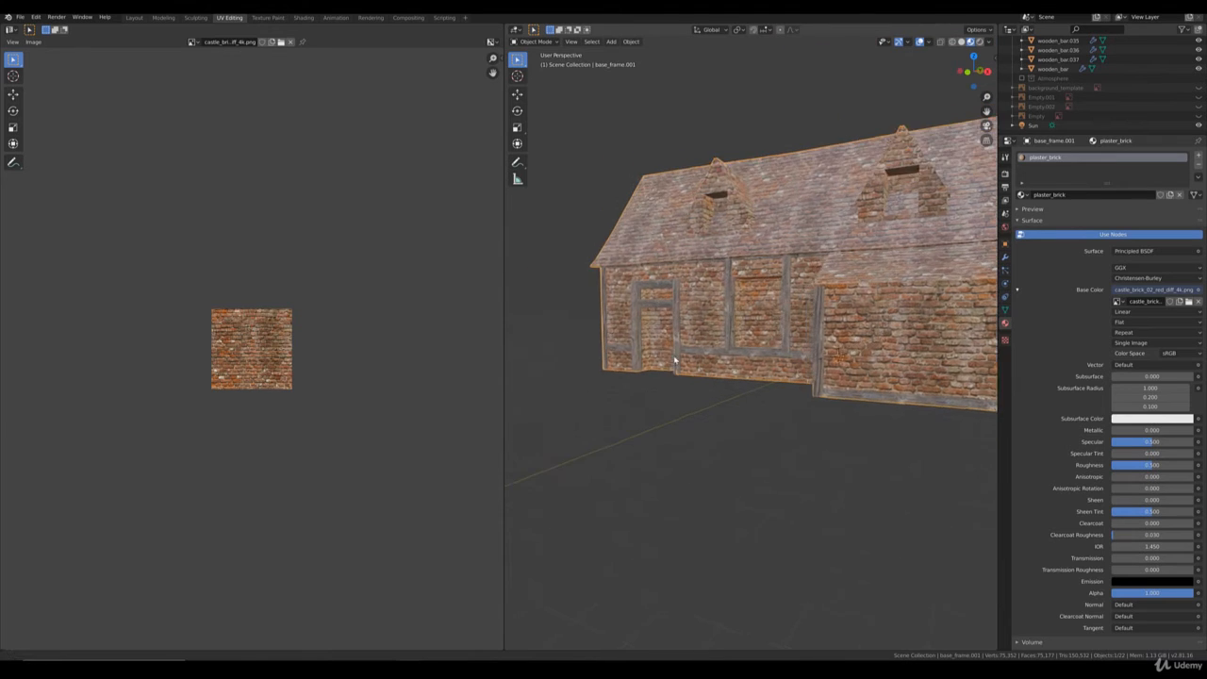
{"action": "scroll", "coordinate": [660, 401], "scroll_direction": "up", "scroll_amount": 5}
{"action": "key", "text": "Tab"}
{"action": "key", "text": "s"}
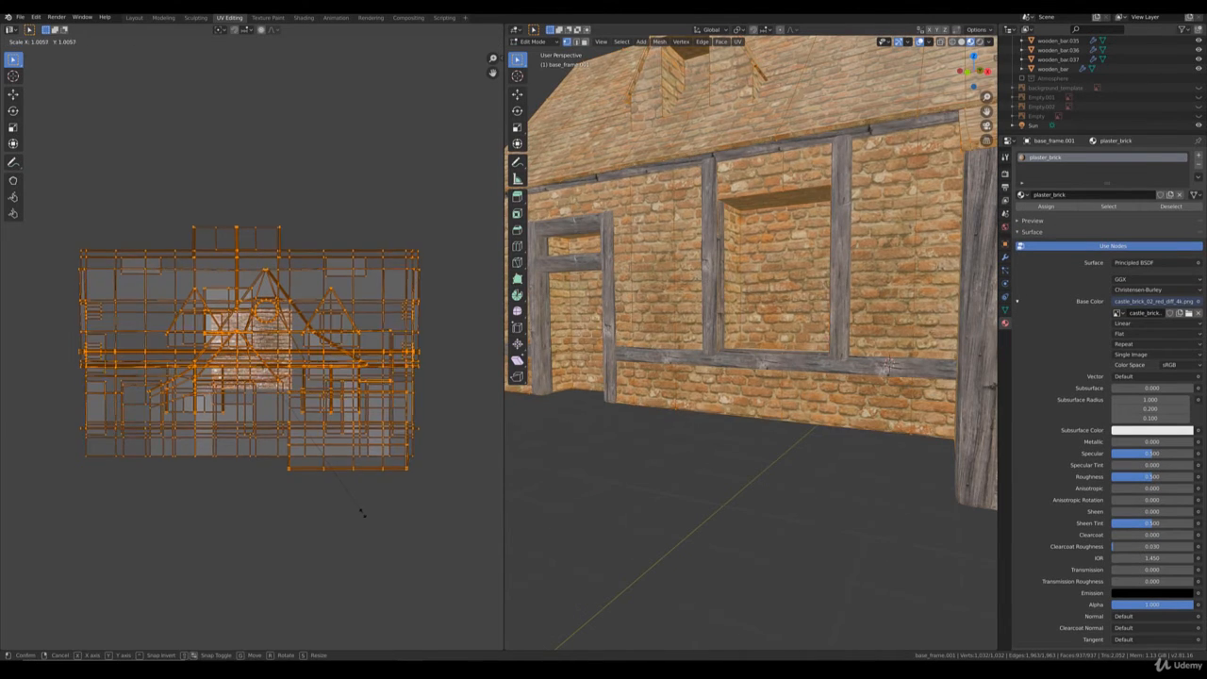
{"action": "left_click", "coordinate": [368, 525]}
{"action": "key", "text": "g"}
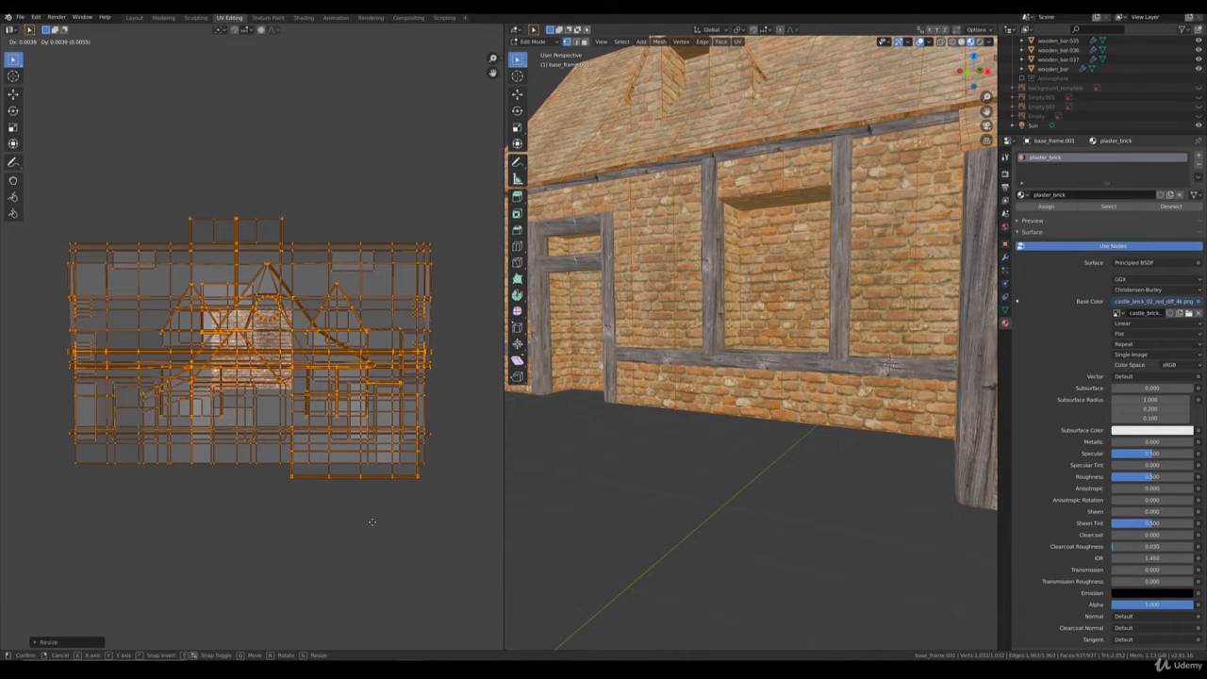
{"action": "scroll", "coordinate": [369, 525], "scroll_direction": "up", "scroll_amount": 2}
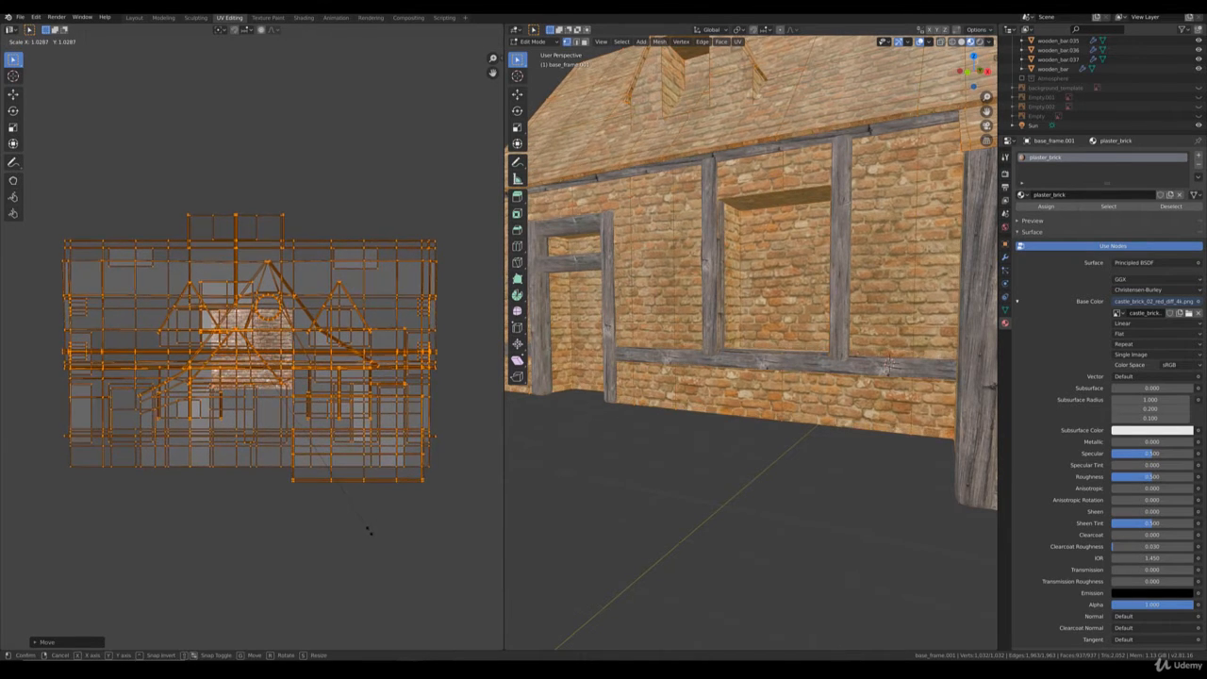
{"action": "left_click", "coordinate": [374, 523]}
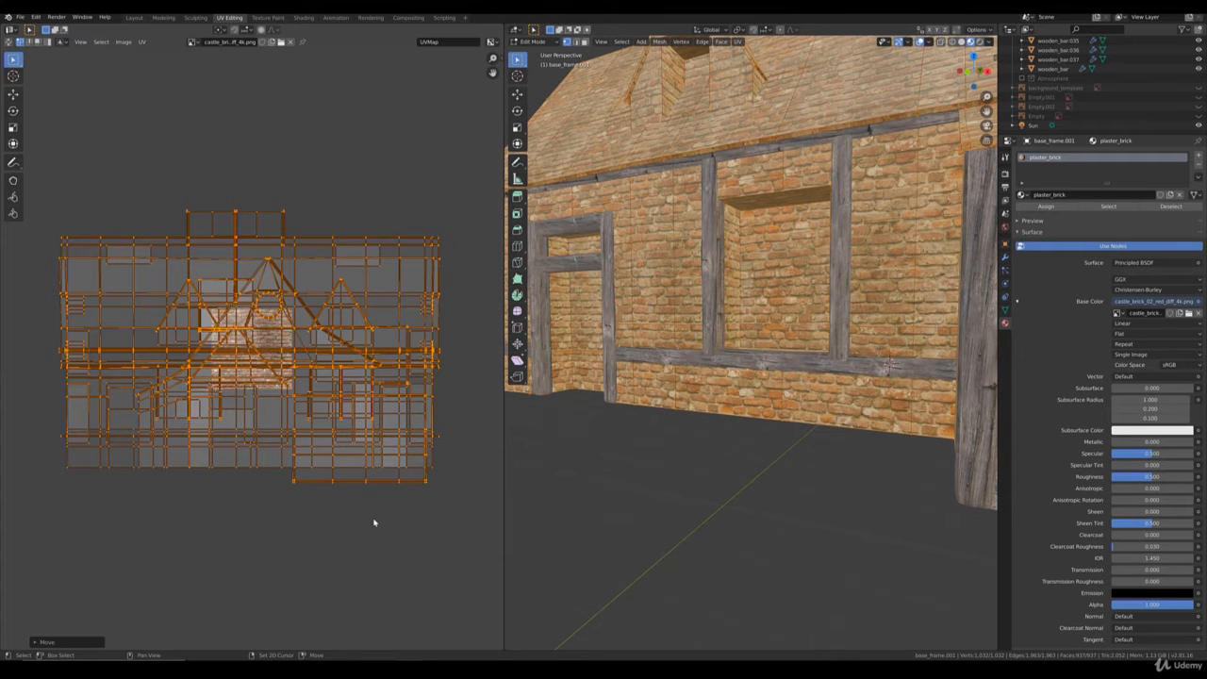
Return to Object Mode and examine the brick texture's scale on the walls, lean-to, dormers and roof.
{"action": "key", "text": "Tab"}
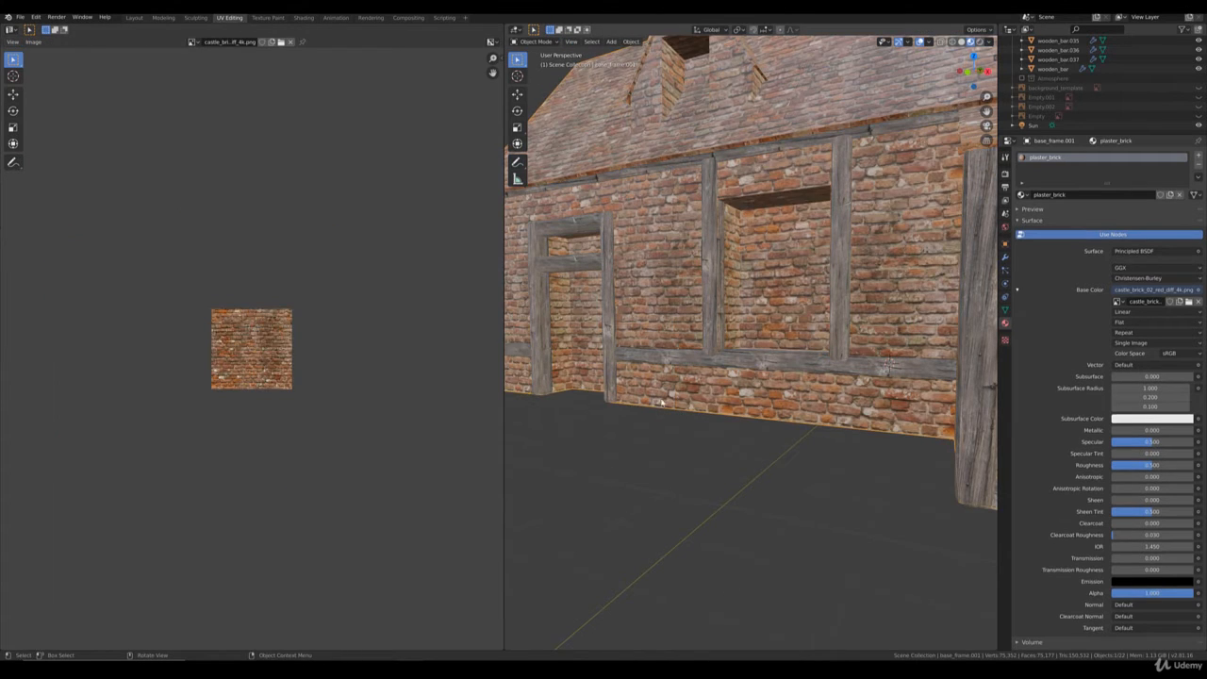
{"action": "scroll", "coordinate": [678, 328], "scroll_direction": "down", "scroll_amount": 5}
{"action": "middle_click_drag", "start_coordinate": [895, 368], "coordinate": [856, 354]}
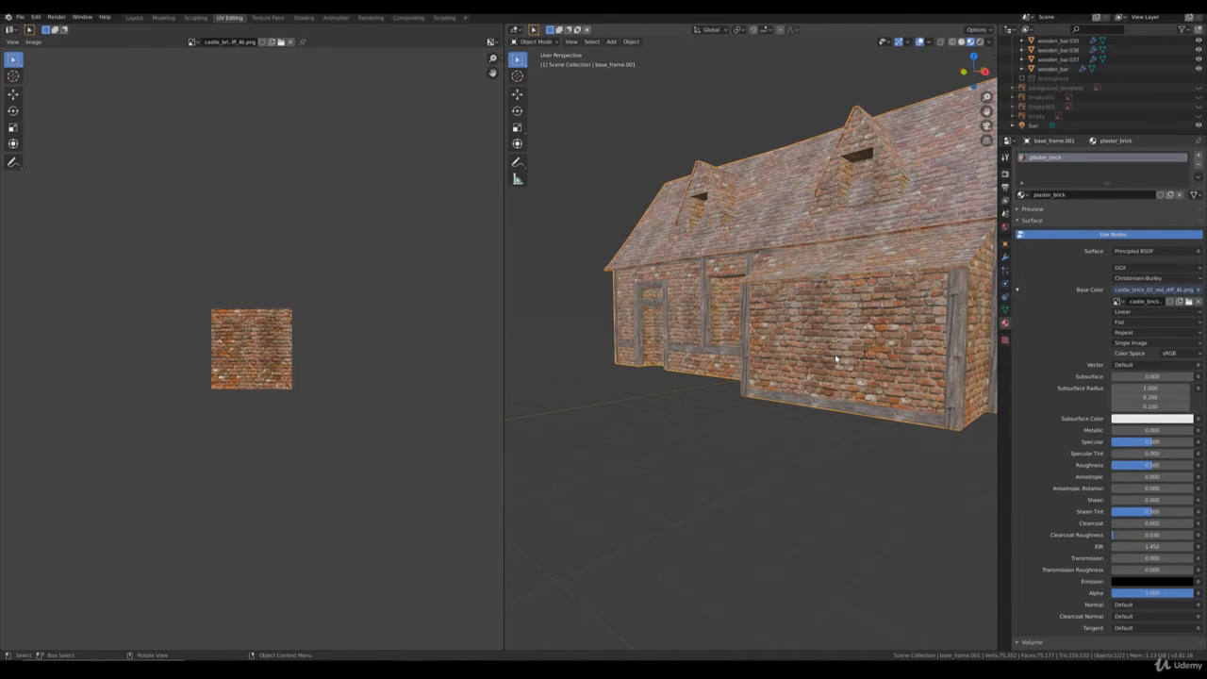
{"action": "middle_click_drag", "start_coordinate": [759, 349], "coordinate": [697, 363]}
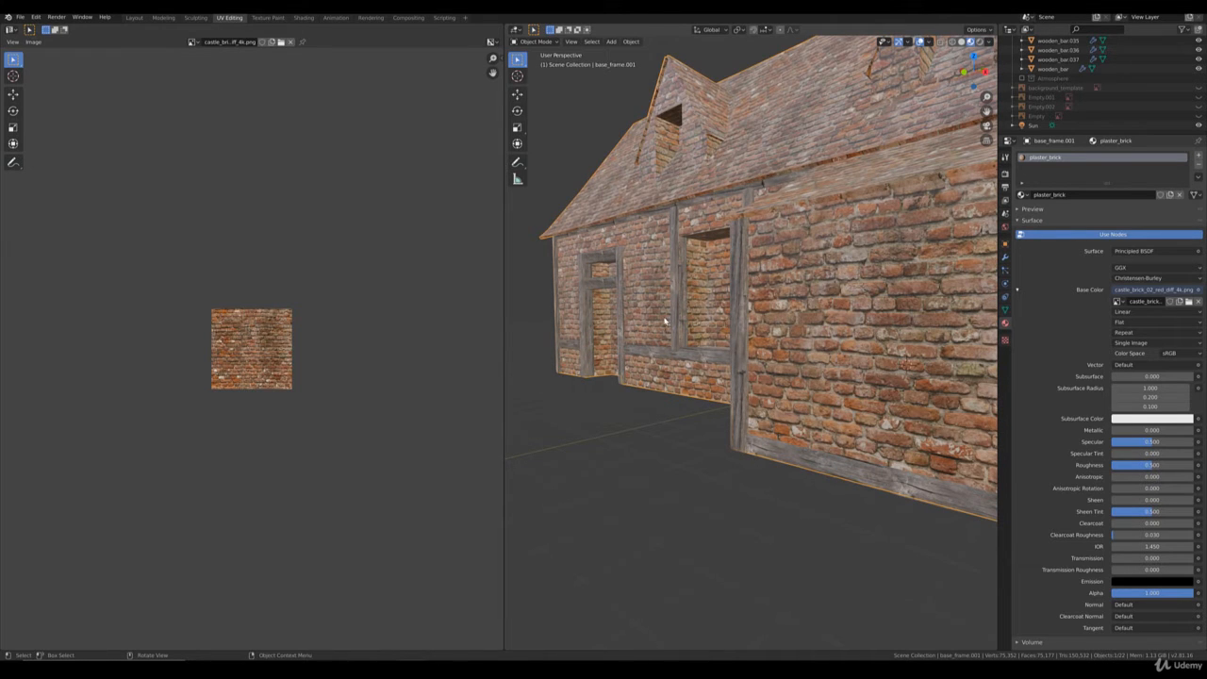
{"action": "scroll", "coordinate": [657, 324], "scroll_direction": "down", "scroll_amount": 5}
{"action": "middle_click_drag", "start_coordinate": [657, 324], "coordinate": [794, 343]}
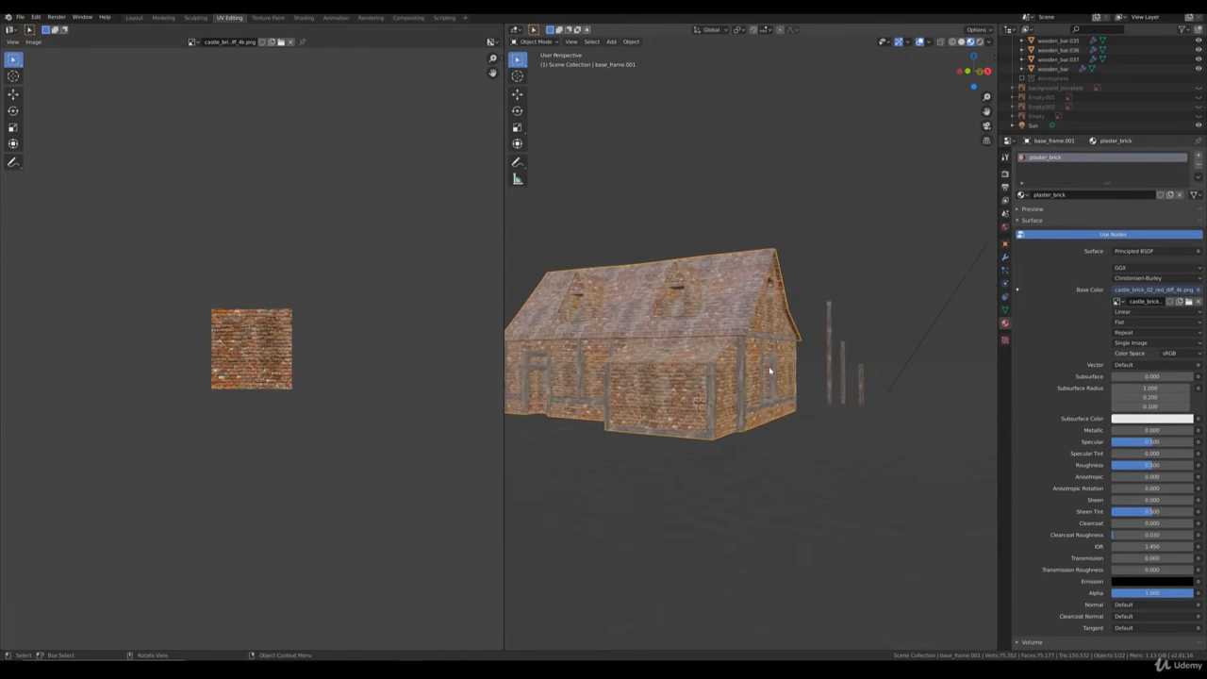
{"action": "scroll", "coordinate": [794, 342], "scroll_direction": "up", "scroll_amount": 4}
{"action": "middle_click_drag", "start_coordinate": [706, 435], "coordinate": [655, 432]}
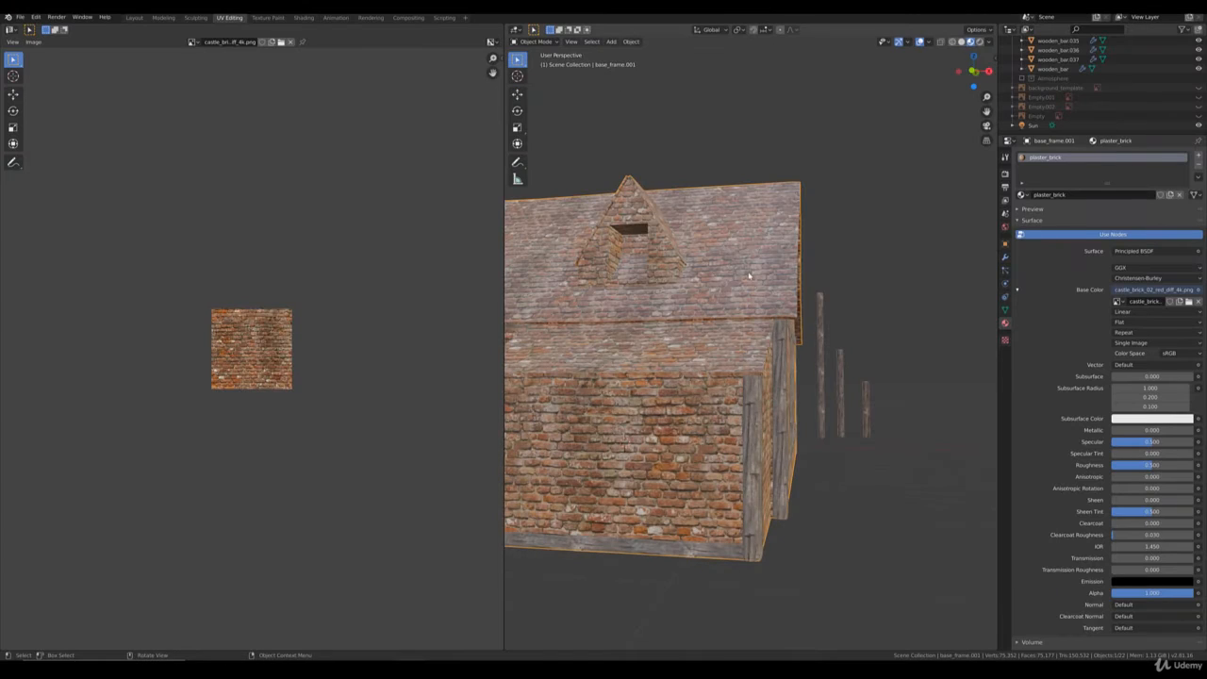
{"action": "scroll", "coordinate": [750, 276], "scroll_direction": "down", "scroll_amount": 3}
{"action": "middle_click_drag", "start_coordinate": [750, 302], "coordinate": [822, 348], "text": "shift"}
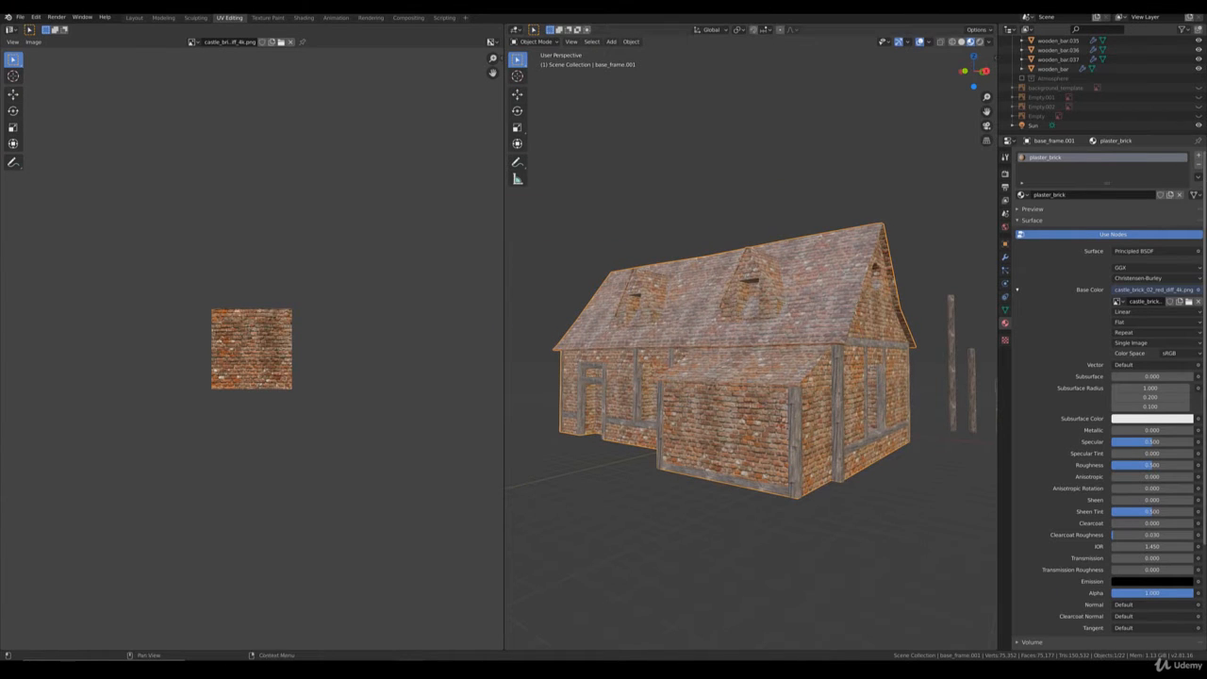
Add a second material slot with a new material and load brown_planks_09_diff_4k.png as its base color image texture.
{"action": "left_click", "coordinate": [1200, 157]}
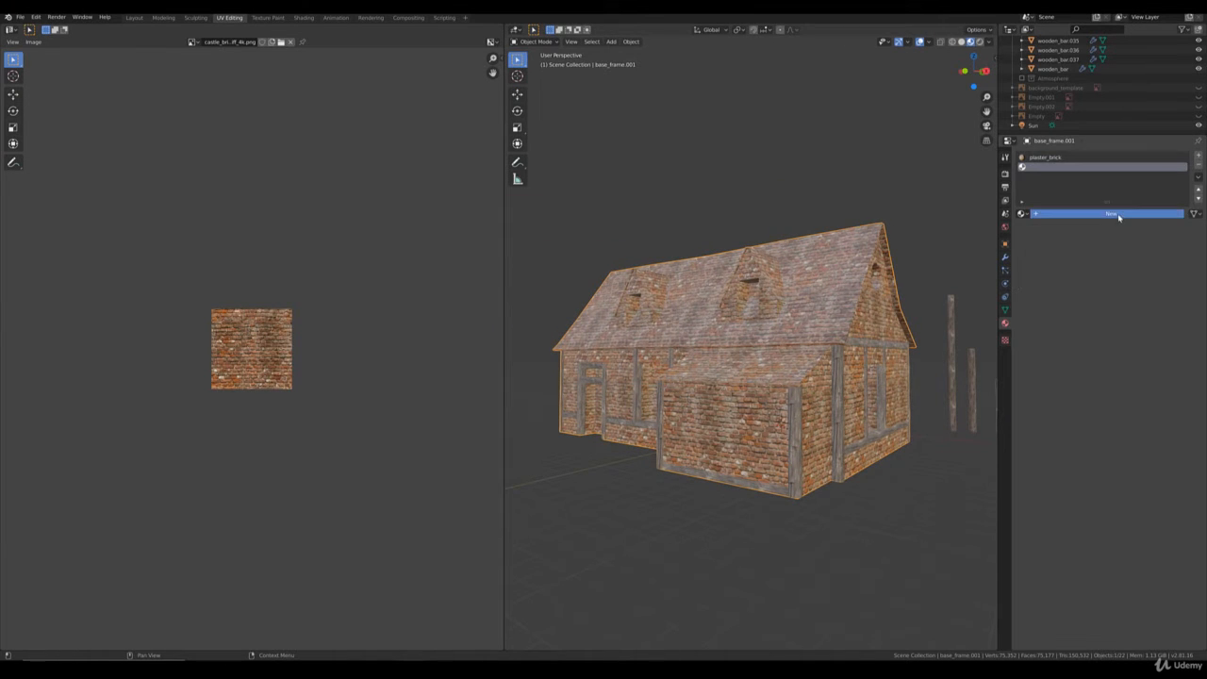
{"action": "left_click", "coordinate": [1118, 214]}
{"action": "left_click", "coordinate": [1199, 308]}
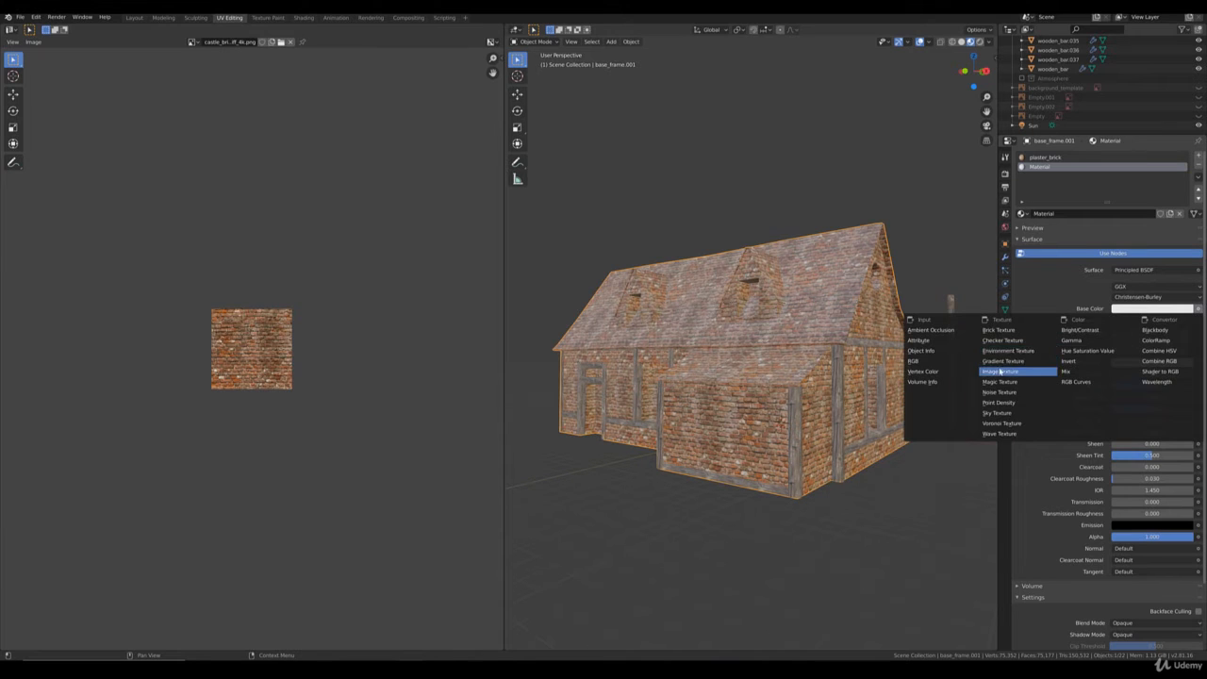
{"action": "left_click", "coordinate": [1018, 366]}
{"action": "left_click", "coordinate": [1185, 321]}
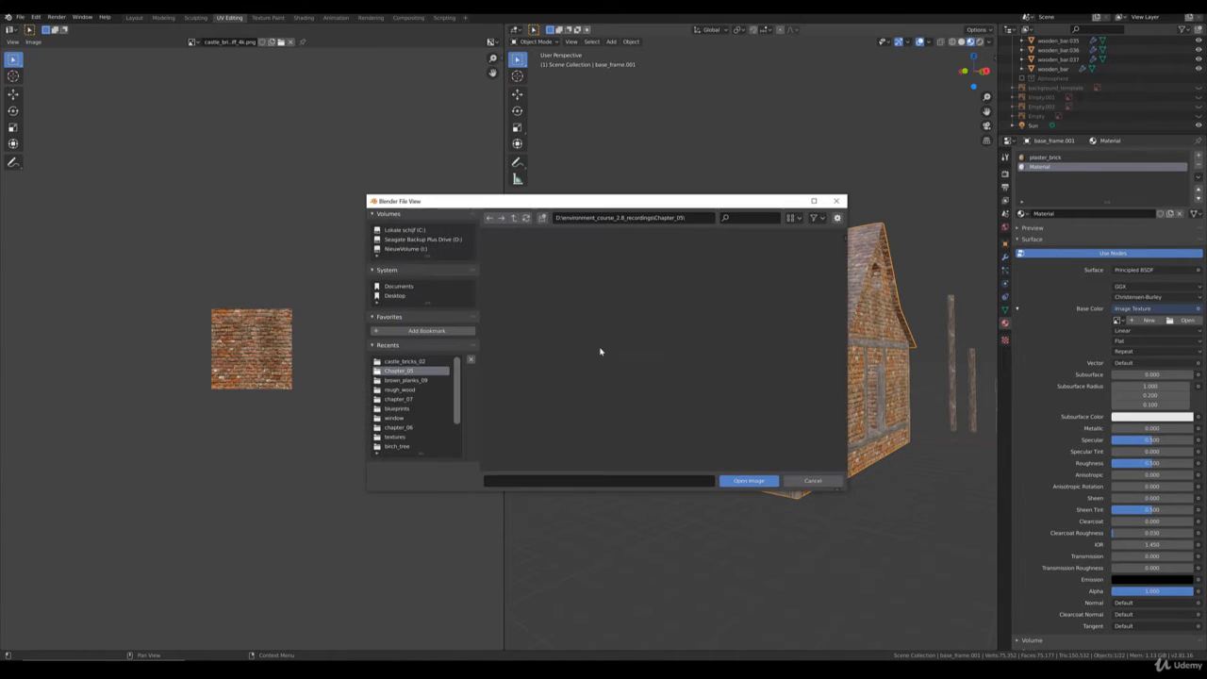
{"action": "left_click", "coordinate": [422, 390]}
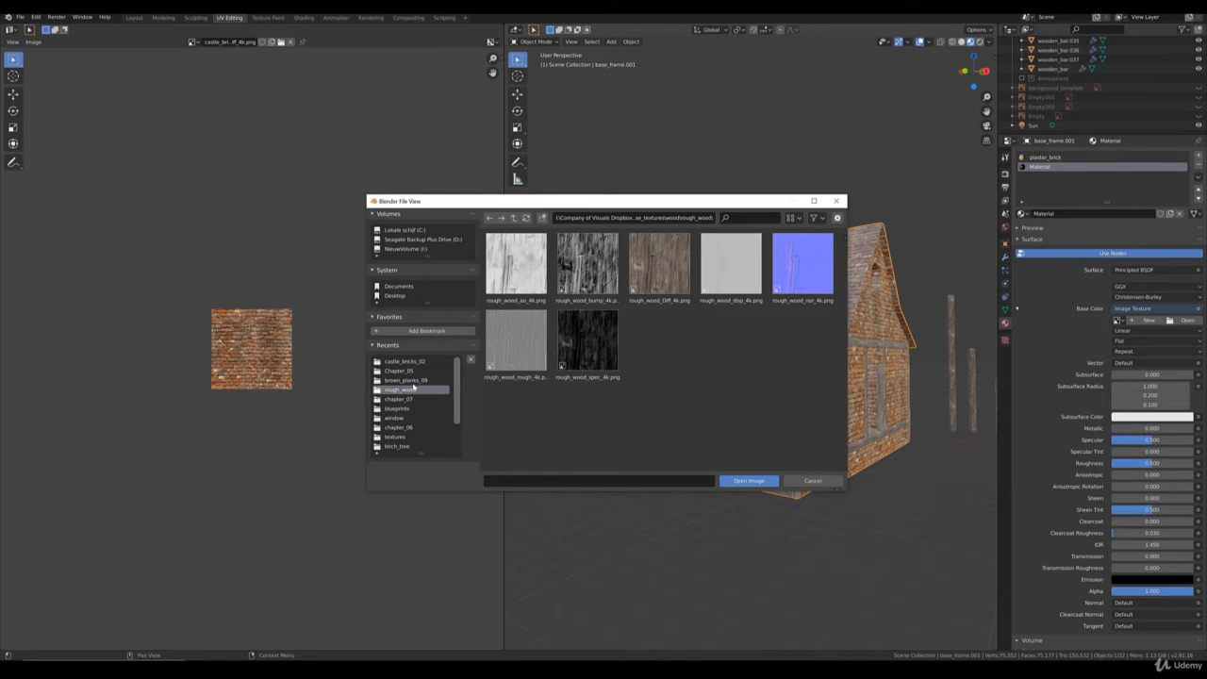
{"action": "left_click", "coordinate": [411, 381]}
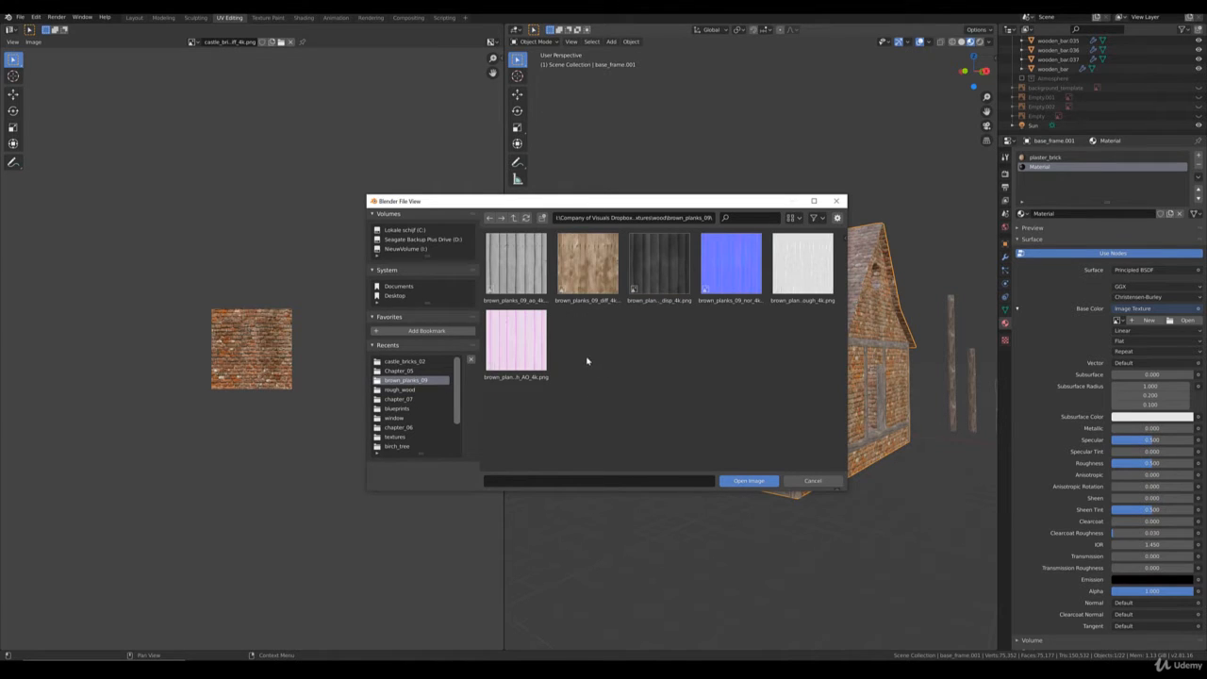
{"action": "left_click", "coordinate": [588, 266]}
{"action": "left_click", "coordinate": [748, 481]}
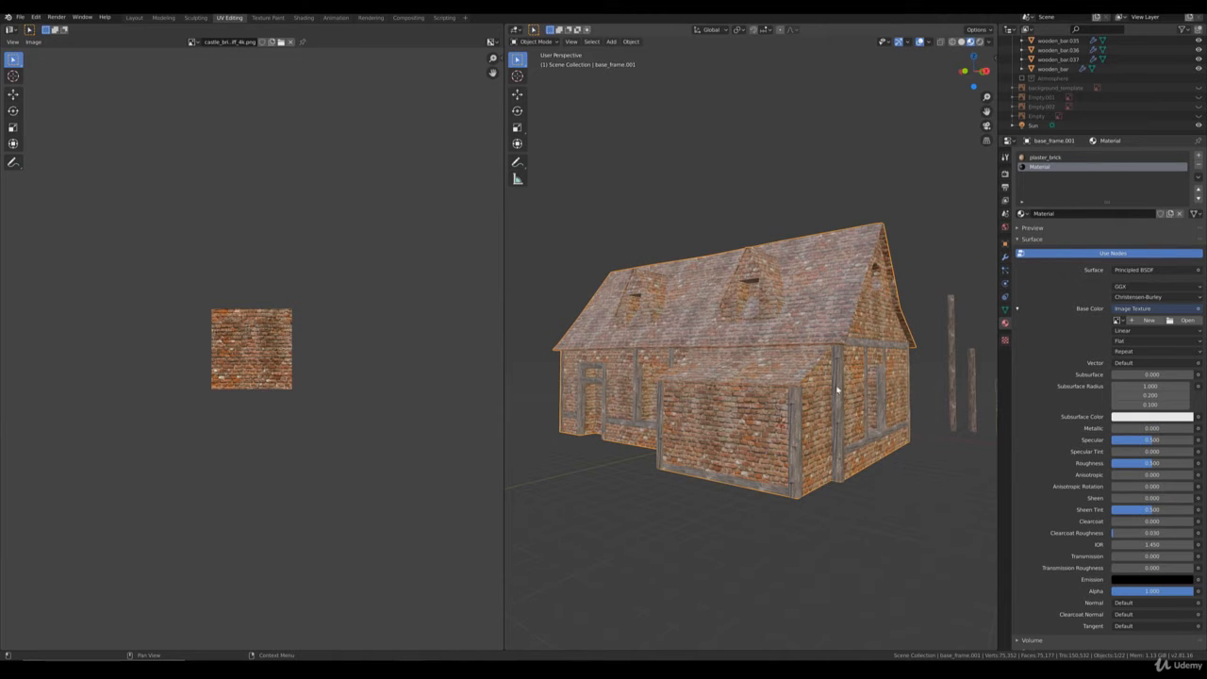
In Edit Mode with face selection, select the lower faces of the gable beside the lean-to, just above the horizontal beam.
{"action": "key", "text": "Tab"}
{"action": "middle_click_drag", "start_coordinate": [855, 361], "coordinate": [775, 401]}
{"action": "key", "text": "3"}
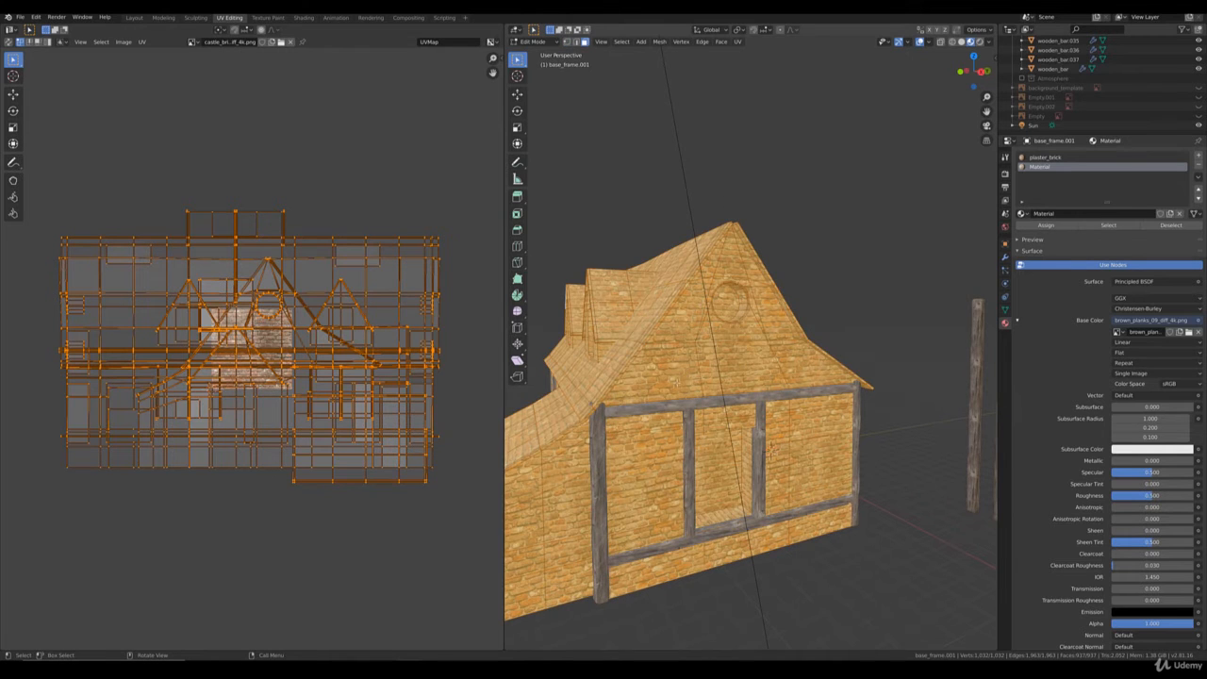
{"action": "left_click", "coordinate": [673, 383]}
{"action": "left_click", "coordinate": [725, 364], "text": "shift"}
{"action": "left_click", "coordinate": [813, 362], "text": "shift"}
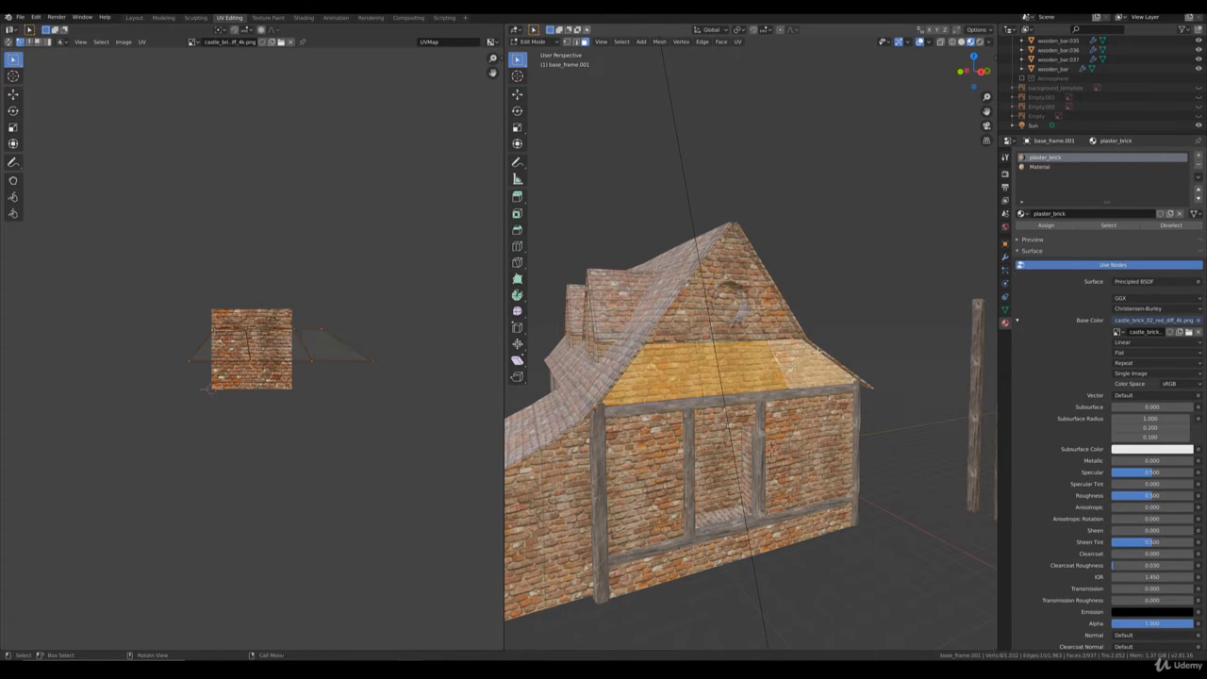
Add the rest of this gable's wall and the round window's inner rim to the selection, excluding the face seen through the opening.
{"action": "key", "text": "KP_3"}
{"action": "key", "text": "KP_Decimal"}
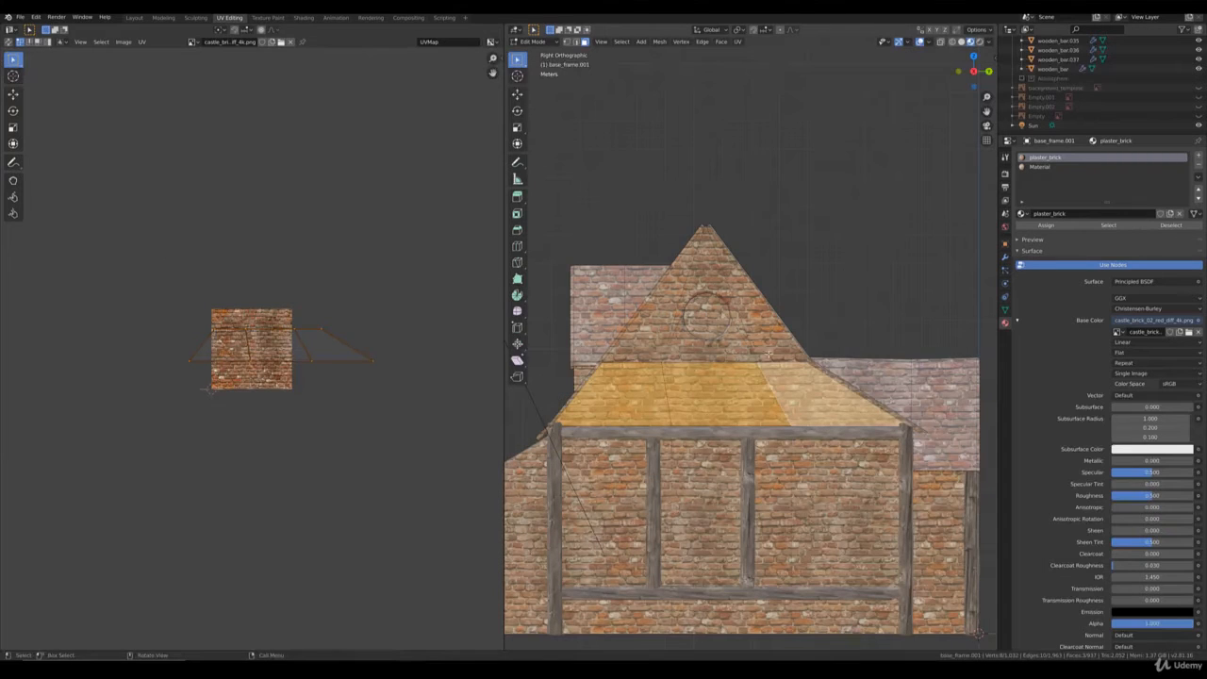
{"action": "key", "text": "b"}
{"action": "left_click_drag", "start_coordinate": [768, 355], "coordinate": [668, 360]}
{"action": "key", "text": "b"}
{"action": "left_click_drag", "start_coordinate": [737, 346], "coordinate": [676, 275]}
{"action": "middle_click_drag", "start_coordinate": [687, 298], "coordinate": [793, 318]}
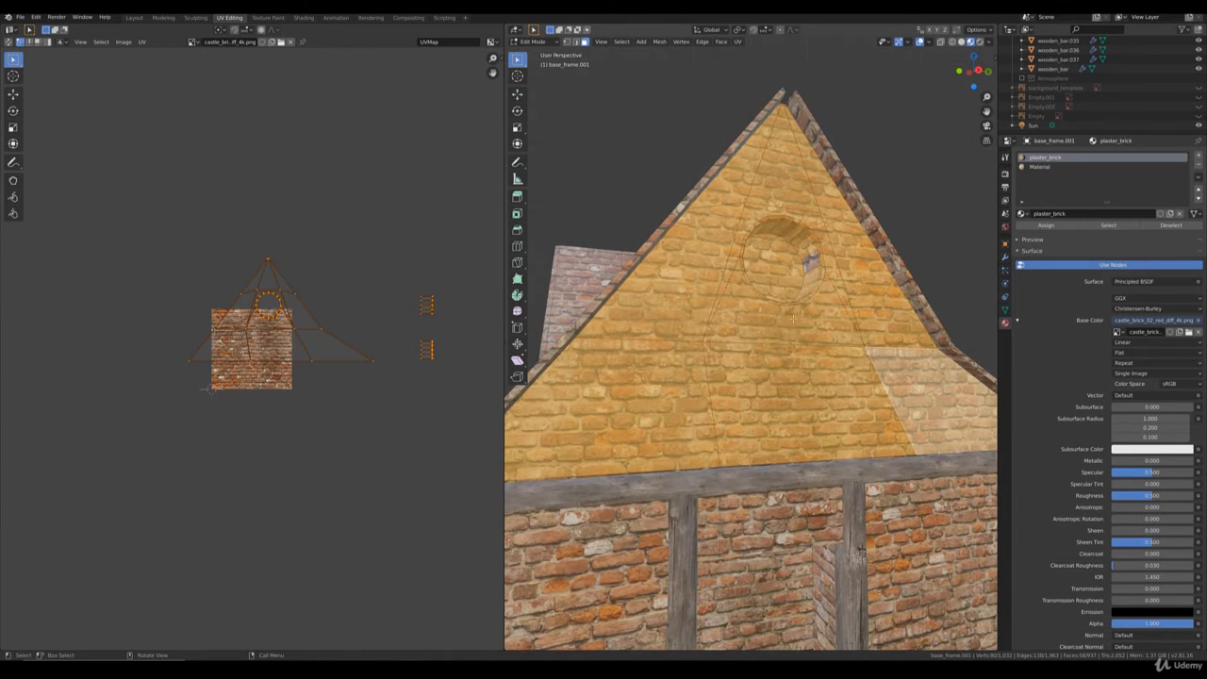
{"action": "left_click", "coordinate": [777, 270], "text": "shift"}
Add the underside faces of the roof overhang along one slope of this gable to the selection.
{"action": "scroll", "coordinate": [777, 270], "scroll_direction": "down", "scroll_amount": 3}
{"action": "middle_click_drag", "start_coordinate": [778, 270], "coordinate": [779, 303], "text": "shift"}
{"action": "scroll", "coordinate": [698, 297], "scroll_direction": "up", "scroll_amount": 4}
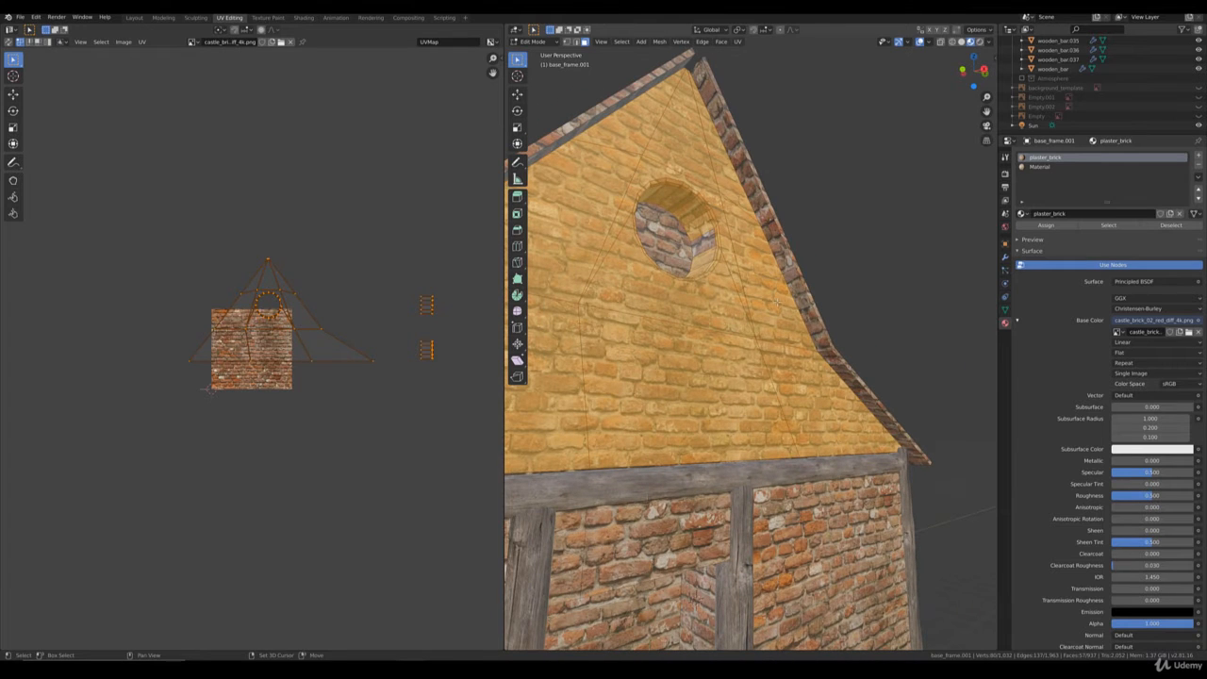
{"action": "left_click", "coordinate": [840, 364], "text": "shift"}
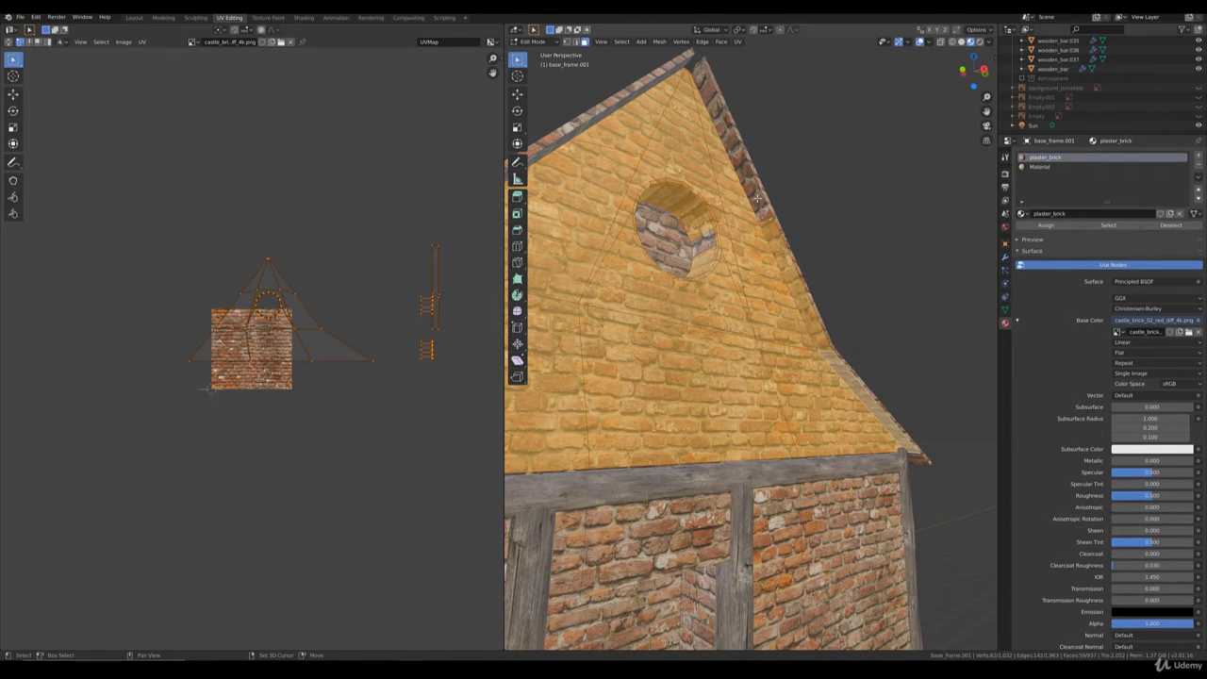
{"action": "left_click", "coordinate": [757, 199], "text": "shift"}
Add the overhang's underside faces along the gable's opposite slope, including the small face at its eave end.
{"action": "middle_click_drag", "start_coordinate": [757, 198], "coordinate": [801, 246]}
{"action": "middle_click_drag", "start_coordinate": [720, 236], "coordinate": [675, 228]}
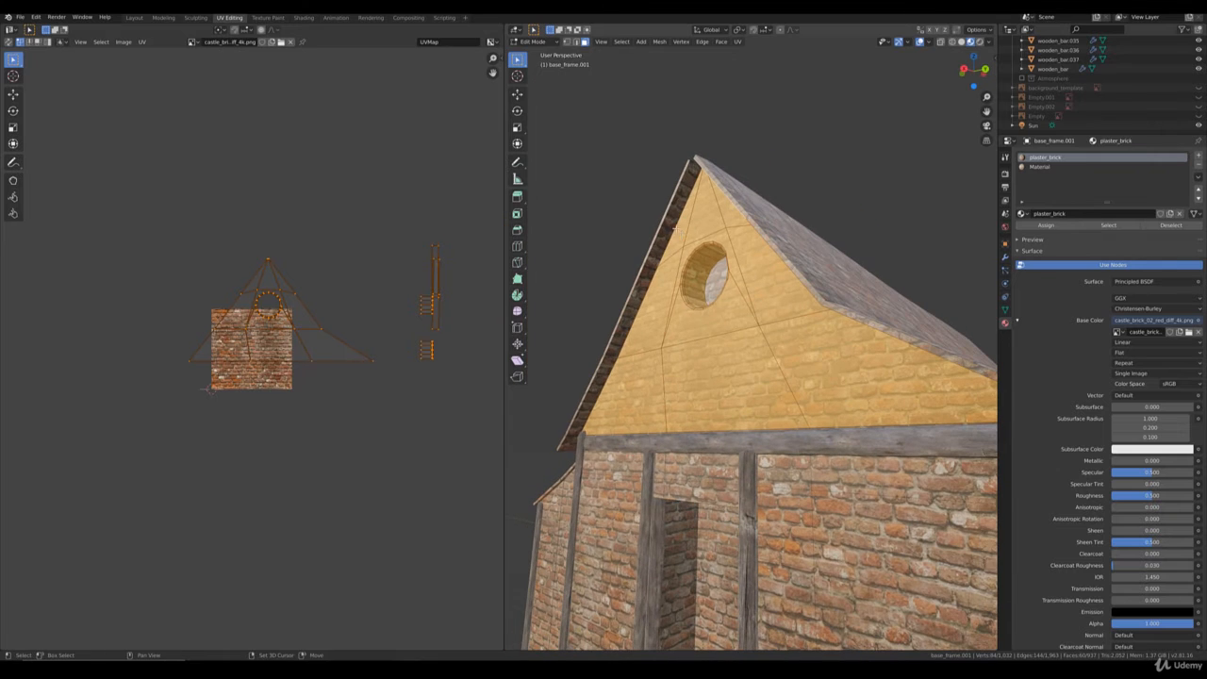
{"action": "left_click", "coordinate": [675, 230], "text": "shift"}
{"action": "left_click", "coordinate": [615, 351], "text": "shift"}
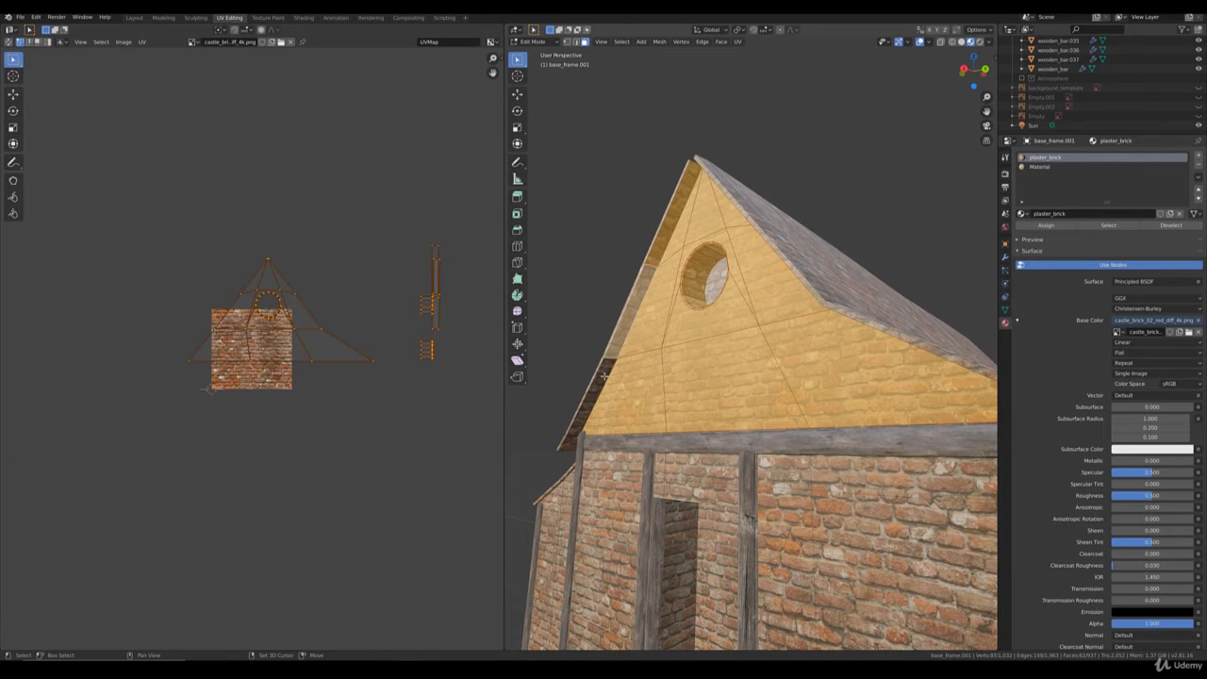
{"action": "left_click", "coordinate": [605, 376], "text": "shift"}
{"action": "middle_click_drag", "start_coordinate": [605, 376], "coordinate": [639, 342]}
{"action": "left_click", "coordinate": [556, 430], "text": "shift"}
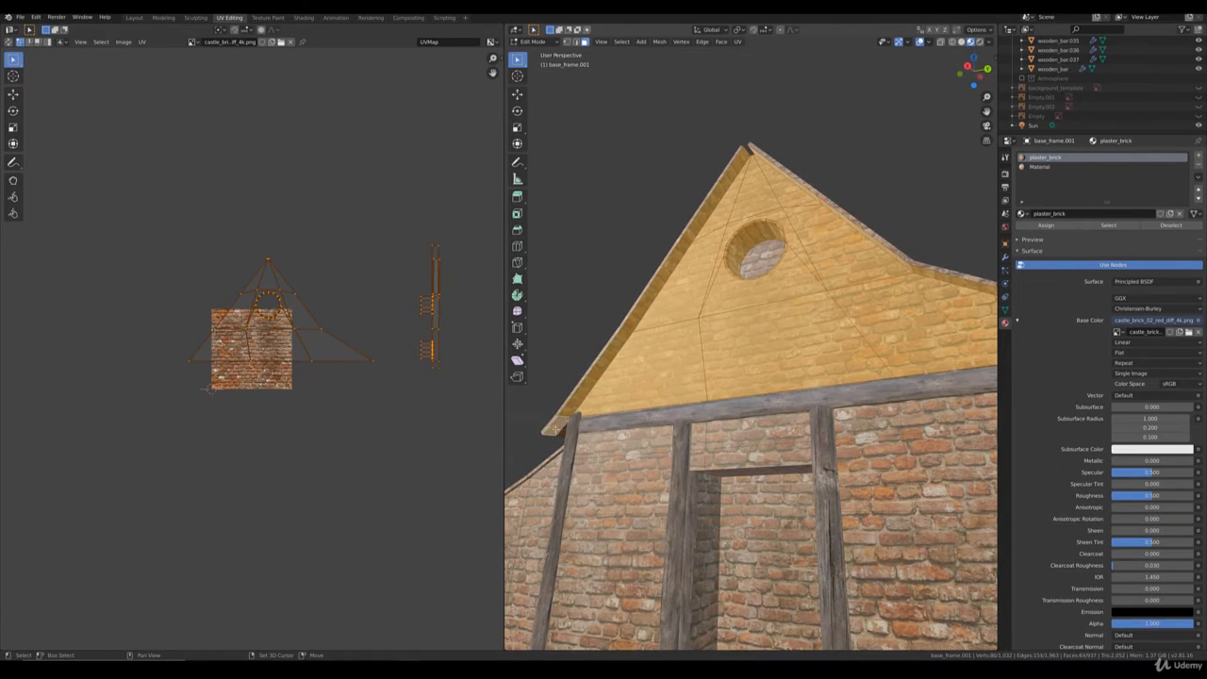
Add the lean-to's outer end wall between its wooden posts to the selection in the side view.
{"action": "scroll", "coordinate": [556, 430], "scroll_direction": "down", "scroll_amount": 5}
{"action": "middle_click_drag", "start_coordinate": [555, 430], "coordinate": [704, 441]}
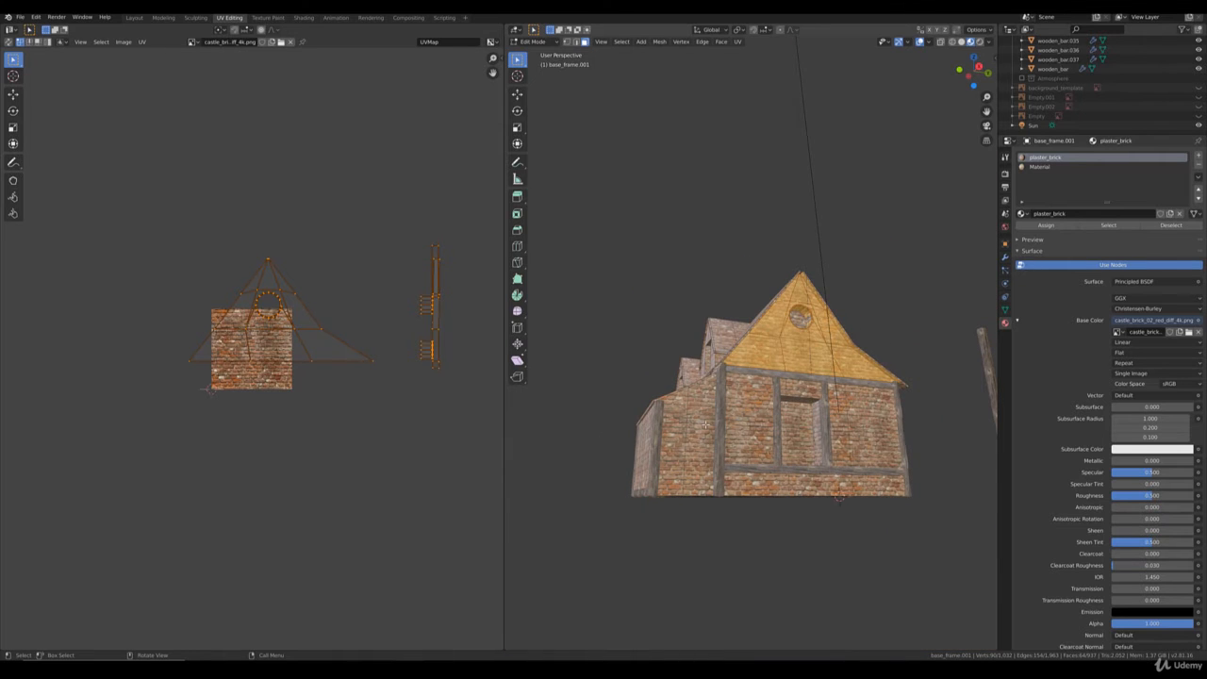
{"action": "key", "text": "KP_3"}
{"action": "middle_click_drag", "start_coordinate": [654, 368], "coordinate": [705, 300], "text": "shift"}
{"action": "scroll", "coordinate": [704, 300], "scroll_direction": "up", "scroll_amount": 3}
{"action": "key", "text": "b"}
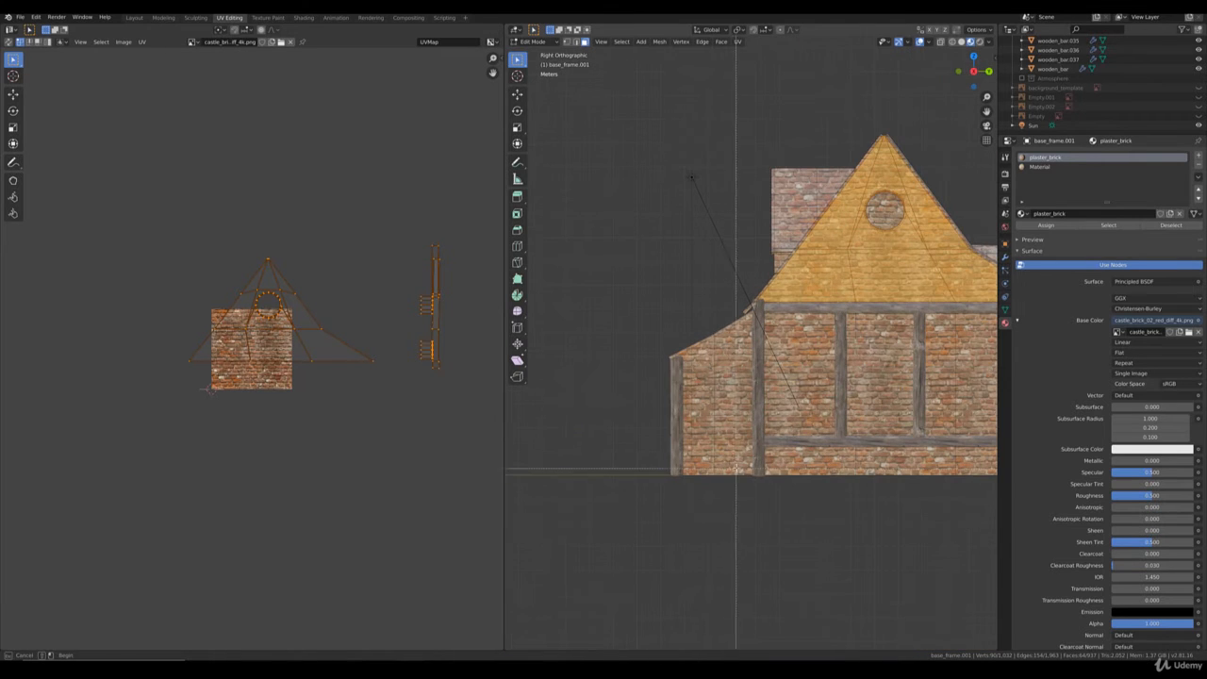
{"action": "left_click_drag", "start_coordinate": [738, 470], "coordinate": [697, 355]}
{"action": "key", "text": "b"}
{"action": "key", "text": "Escape"}
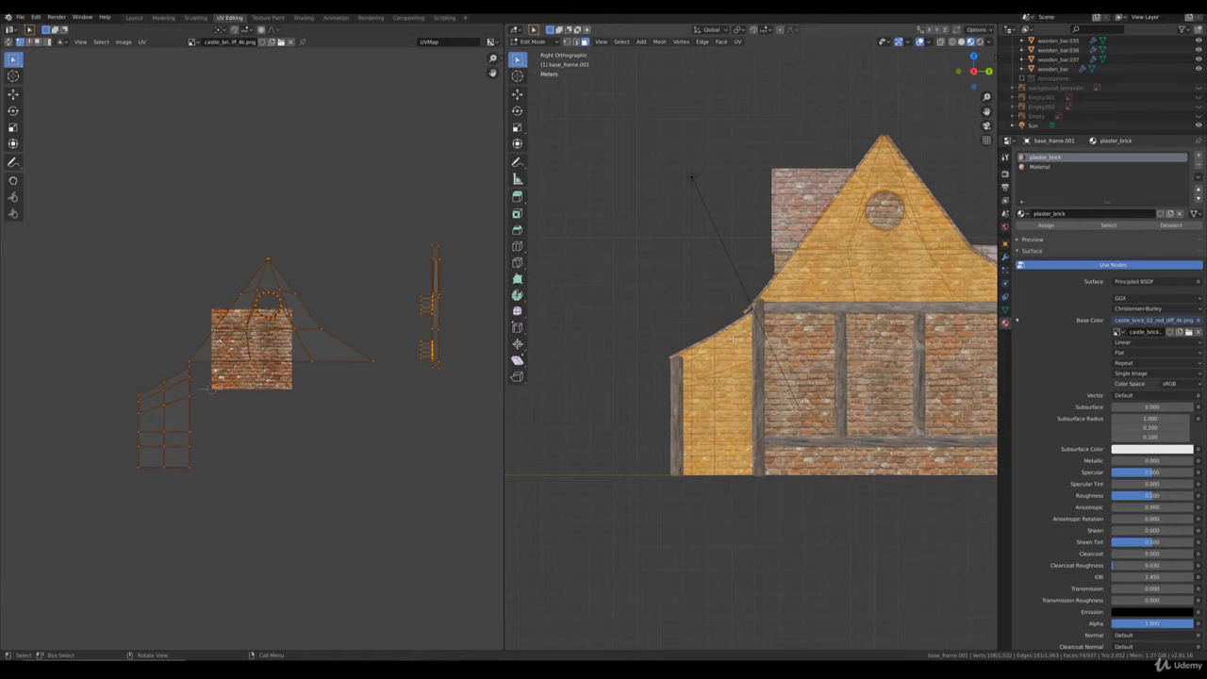
Add the lean-to's front wall and its opposite side wall to the face selection.
{"action": "key", "text": "KP_1"}
{"action": "key", "text": "b"}
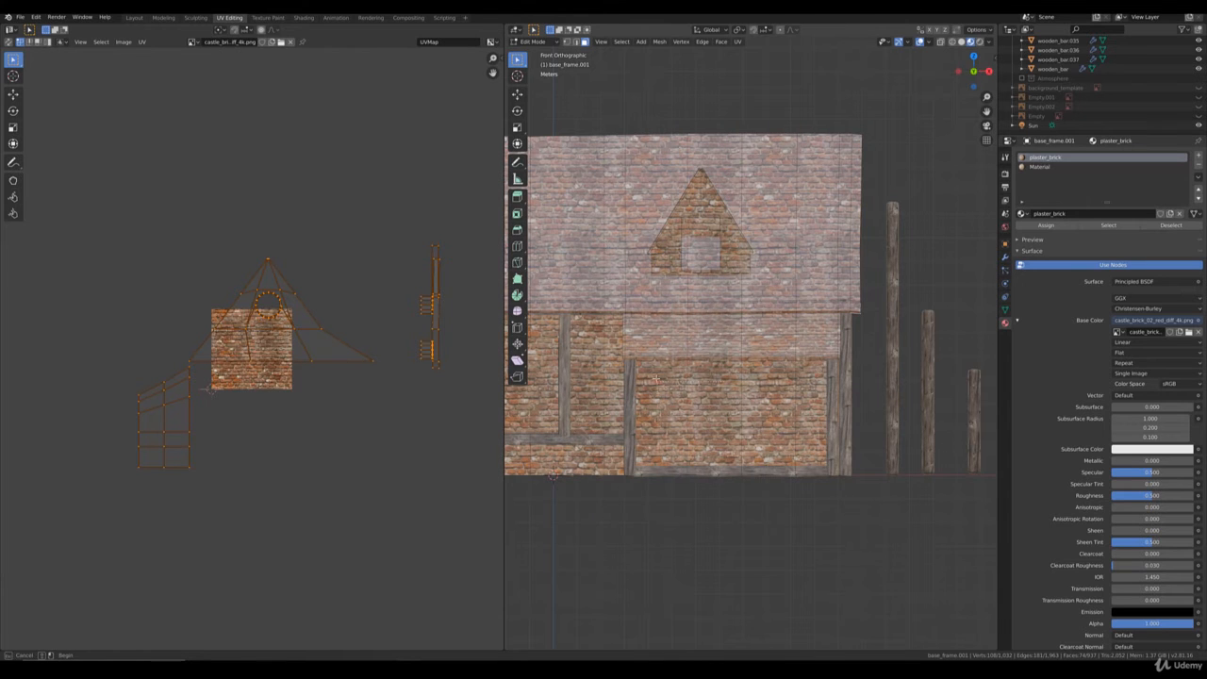
{"action": "left_click_drag", "start_coordinate": [649, 364], "coordinate": [660, 373]}
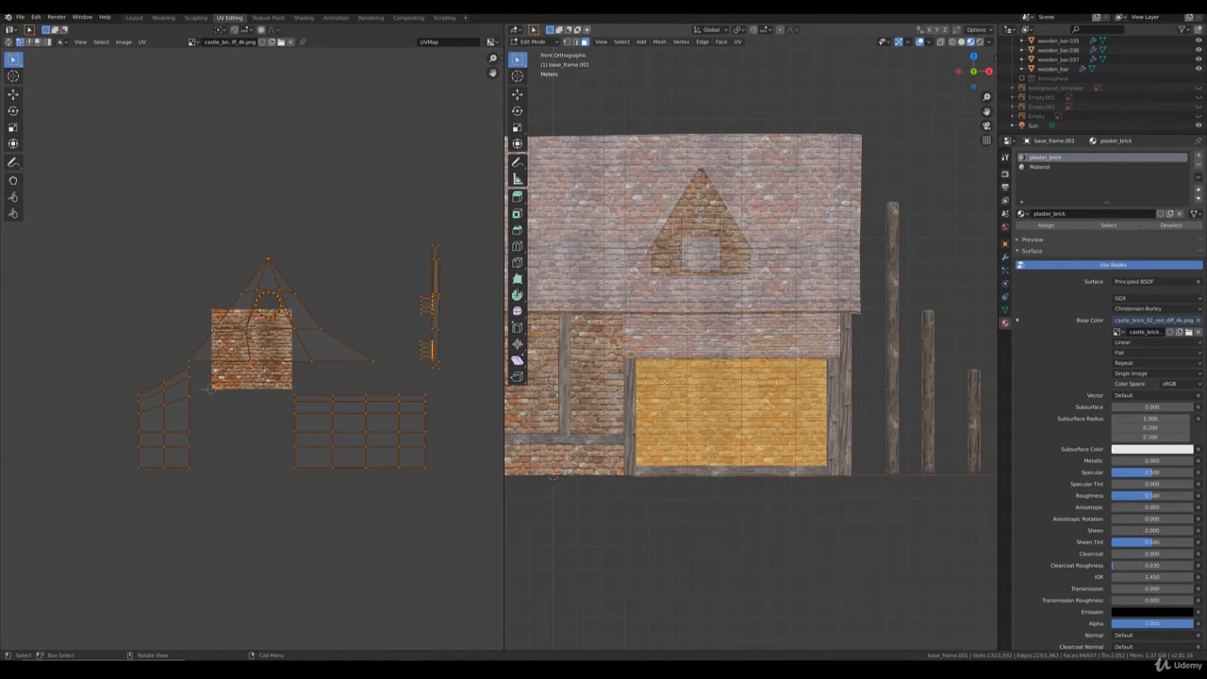
{"action": "mouse_move", "coordinate": [665, 383]}
{"action": "middle_mouse_down"}
{"action": "mouse_move", "coordinate": [698, 372]}
{"action": "mouse_move", "coordinate": [664, 382]}
{"action": "middle_mouse_up"}
{"action": "key", "text": "b"}
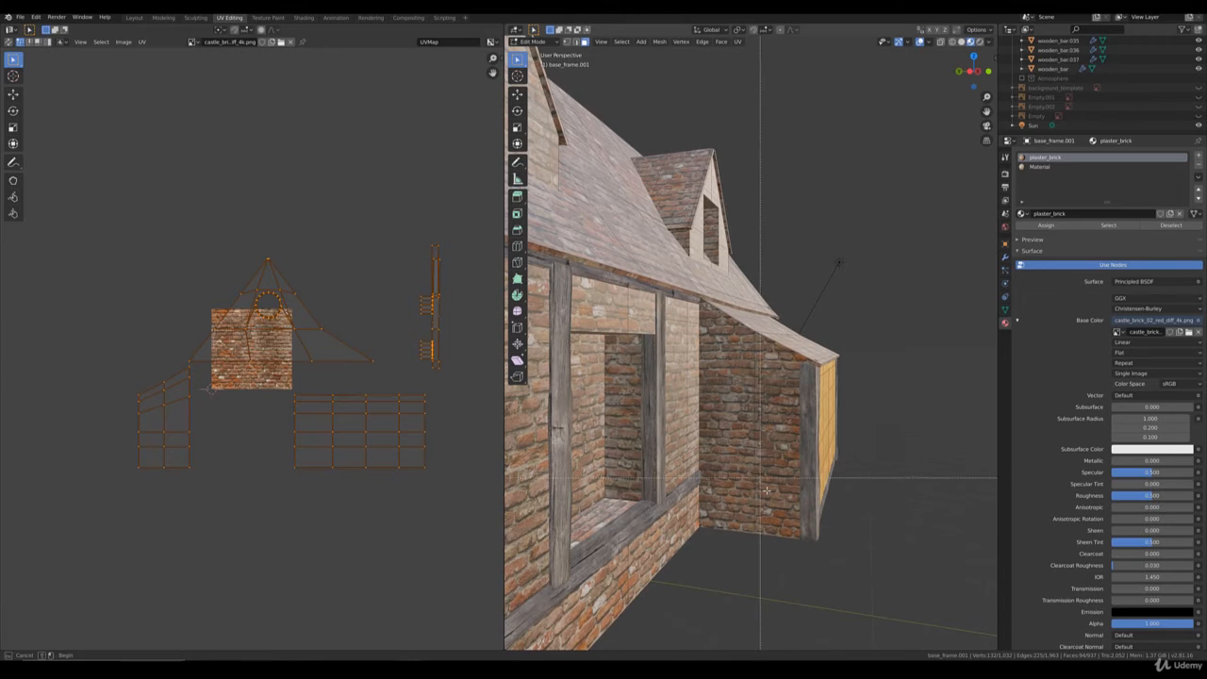
{"action": "left_click_drag", "start_coordinate": [786, 514], "coordinate": [732, 377]}
{"action": "key", "text": "b"}
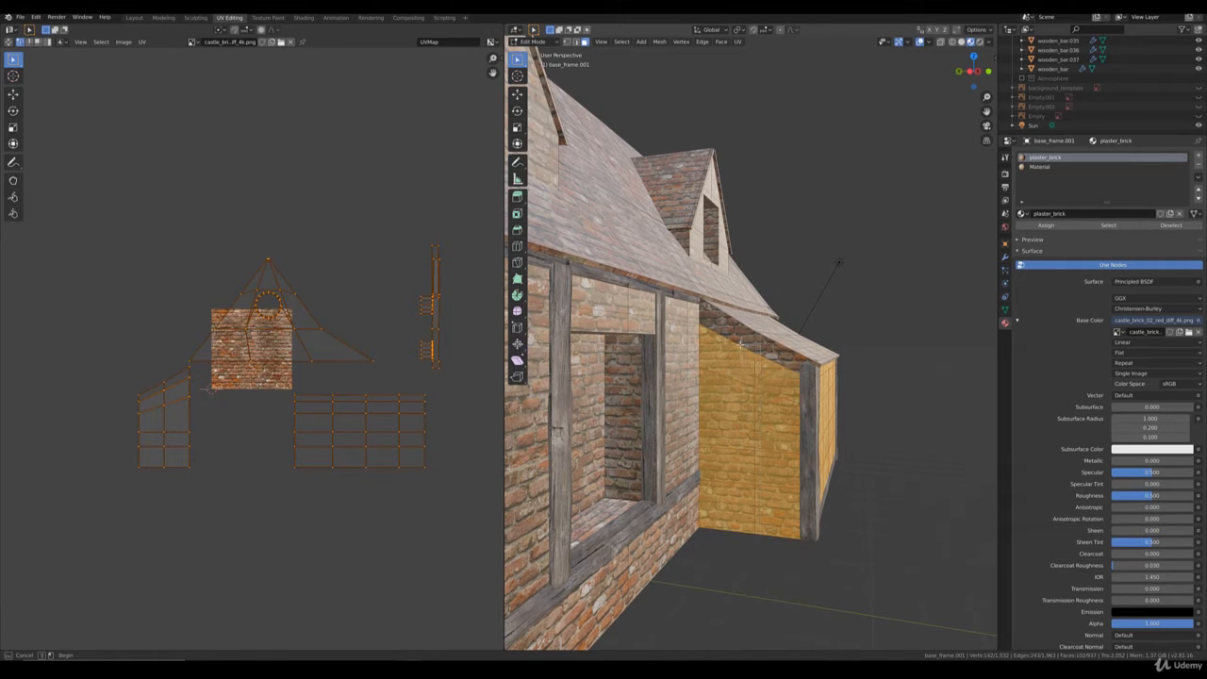
{"action": "key", "text": "Escape"}
{"action": "scroll", "coordinate": [762, 375], "scroll_direction": "down", "scroll_amount": 4}
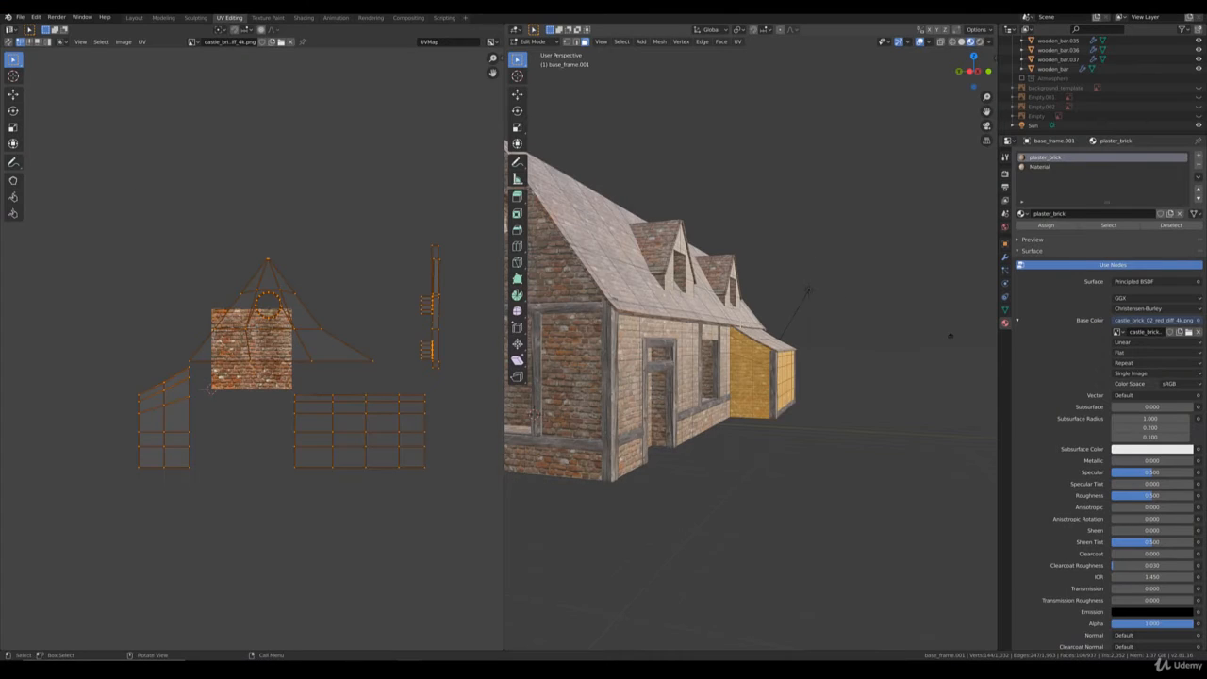
Add the front faces of the dormer above the door to the selection.
{"action": "key", "text": "KP_1"}
{"action": "middle_click_drag", "start_coordinate": [621, 269], "coordinate": [727, 307], "text": "shift"}
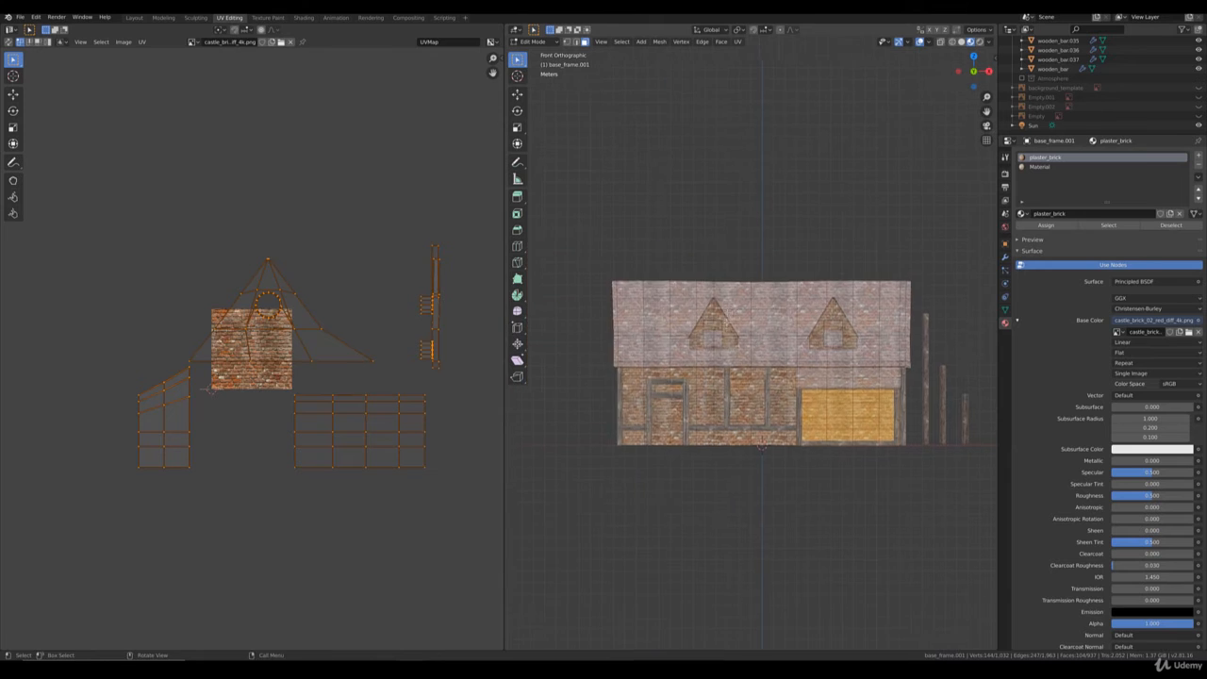
{"action": "scroll", "coordinate": [727, 307], "scroll_direction": "up", "scroll_amount": 5}
{"action": "key", "text": "b"}
{"action": "left_click_drag", "start_coordinate": [696, 306], "coordinate": [704, 318]}
{"action": "key", "text": "b"}
{"action": "left_click_drag", "start_coordinate": [672, 275], "coordinate": [615, 326]}
{"action": "key", "text": "b"}
{"action": "key", "text": "b"}
Add the front faces of the second dormer, above the lean-to, around its window opening to the selection.
{"action": "middle_click_drag", "start_coordinate": [866, 318], "coordinate": [700, 356], "text": "shift"}
{"action": "scroll", "coordinate": [716, 358], "scroll_direction": "up", "scroll_amount": 2}
{"action": "key", "text": "b"}
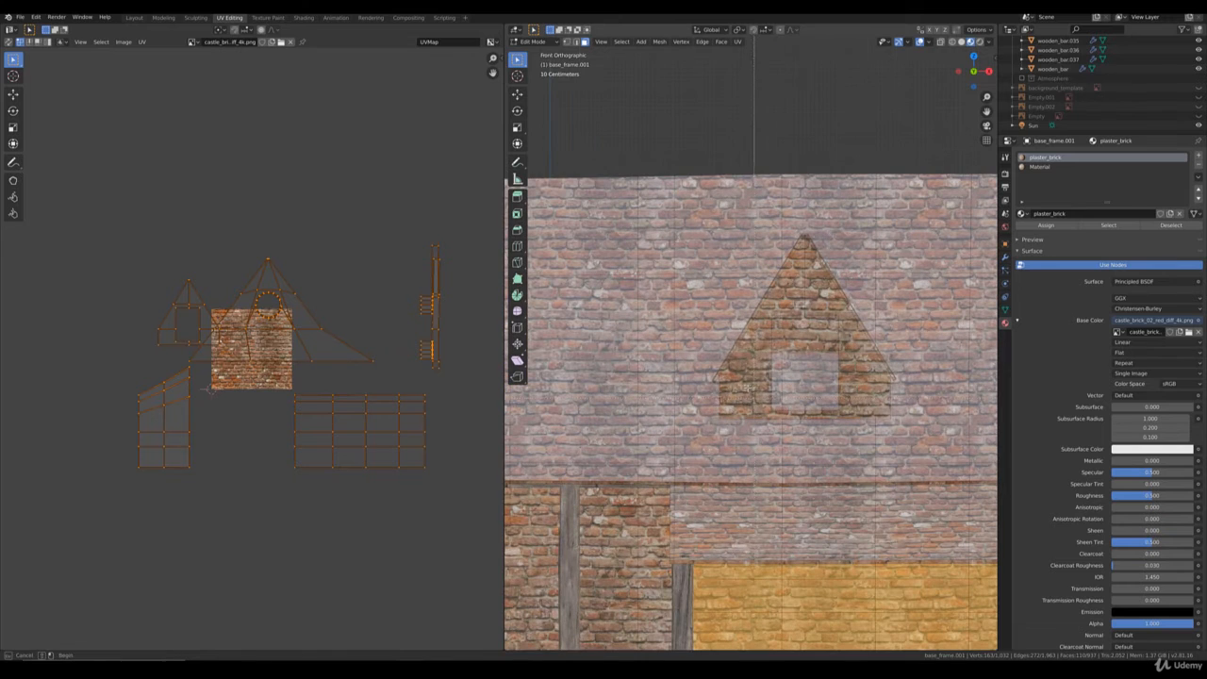
{"action": "left_click_drag", "start_coordinate": [754, 363], "coordinate": [735, 397]}
{"action": "key", "text": "b"}
{"action": "left_click_drag", "start_coordinate": [859, 393], "coordinate": [848, 362]}
{"action": "key", "text": "b"}
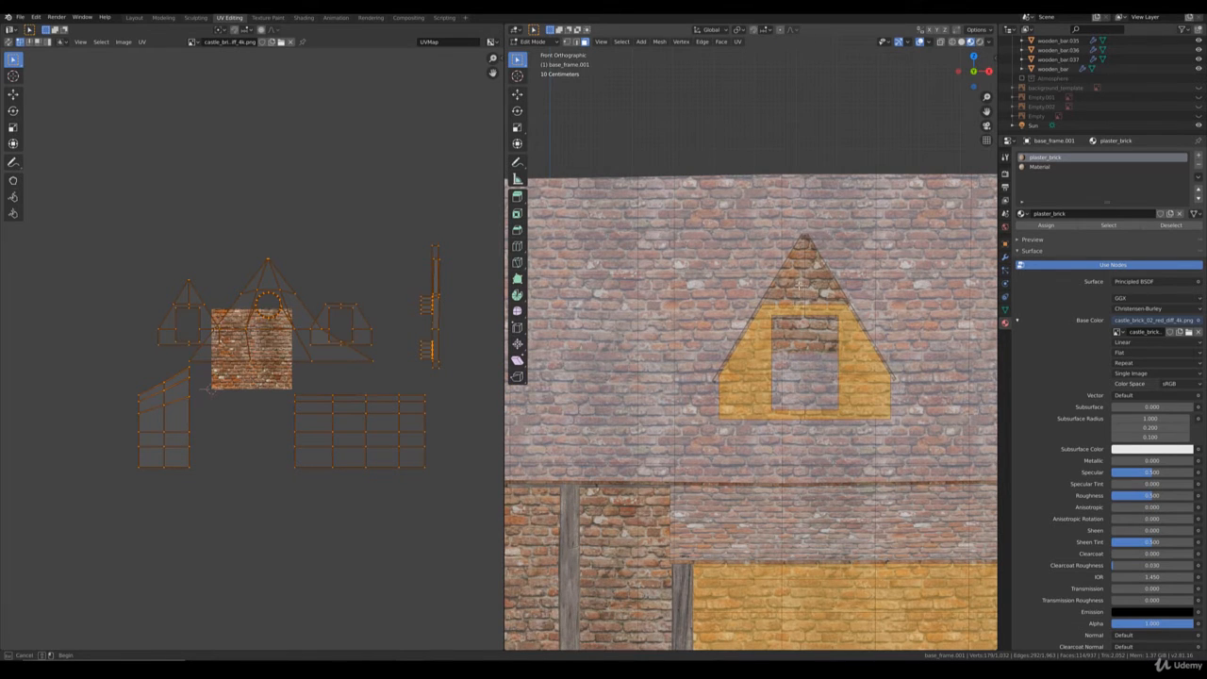
{"action": "left_click_drag", "start_coordinate": [811, 300], "coordinate": [794, 283]}
Add the lower and middle wall faces of the gable at the house's other end to the selection.
{"action": "scroll", "coordinate": [717, 377], "scroll_direction": "down", "scroll_amount": 3}
{"action": "scroll", "coordinate": [634, 586], "scroll_direction": "down", "scroll_amount": 1}
{"action": "middle_click_drag", "start_coordinate": [634, 587], "coordinate": [783, 566], "text": "shift"}
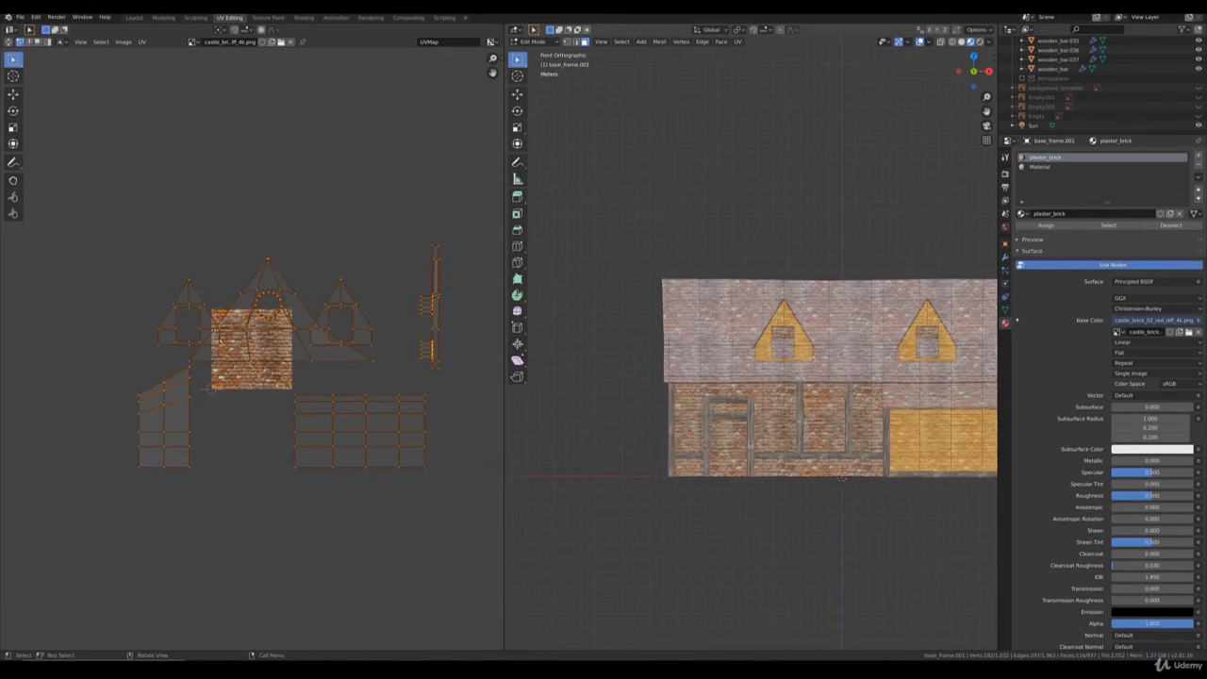
{"action": "middle_click_drag", "start_coordinate": [755, 397], "coordinate": [798, 337]}
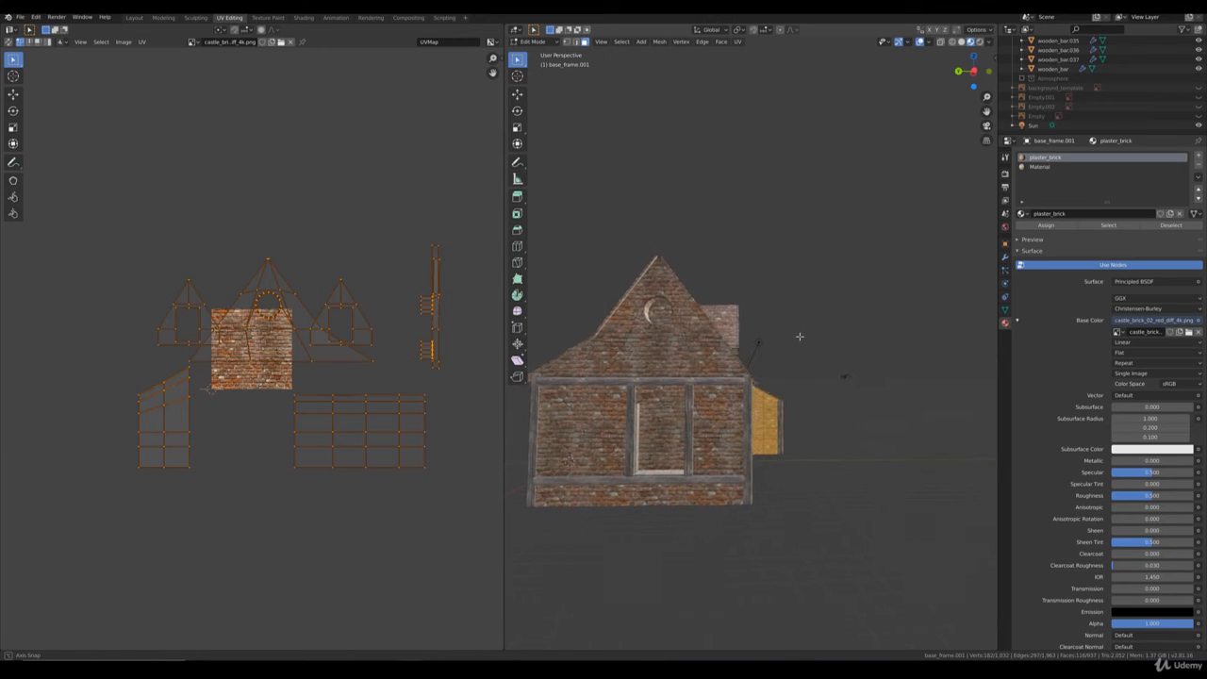
{"action": "key", "text": "b"}
{"action": "left_click_drag", "start_coordinate": [621, 344], "coordinate": [724, 315]}
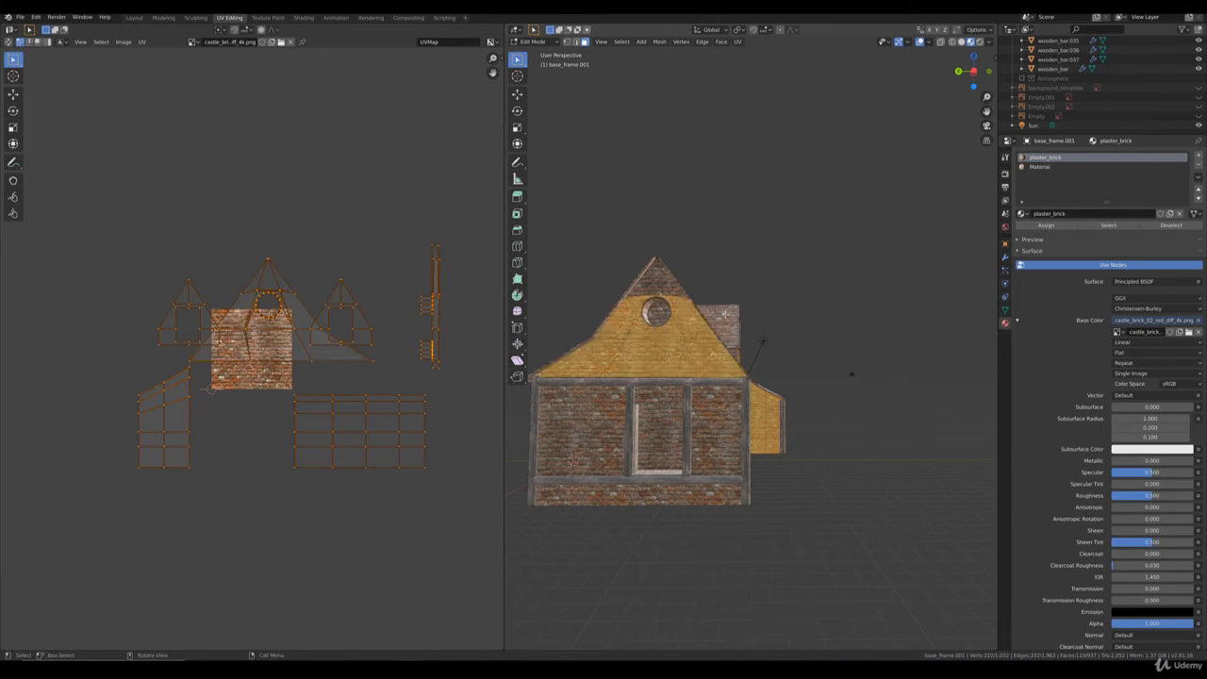
Complete the far gable's selection with its peak faces and the inner rim of its round window, using an orthographic view.
{"action": "mouse_move", "coordinate": [731, 313]}
{"action": "middle_mouse_down"}
{"action": "mouse_move", "coordinate": [618, 326]}
{"action": "mouse_move", "coordinate": [731, 313]}
{"action": "middle_mouse_up"}
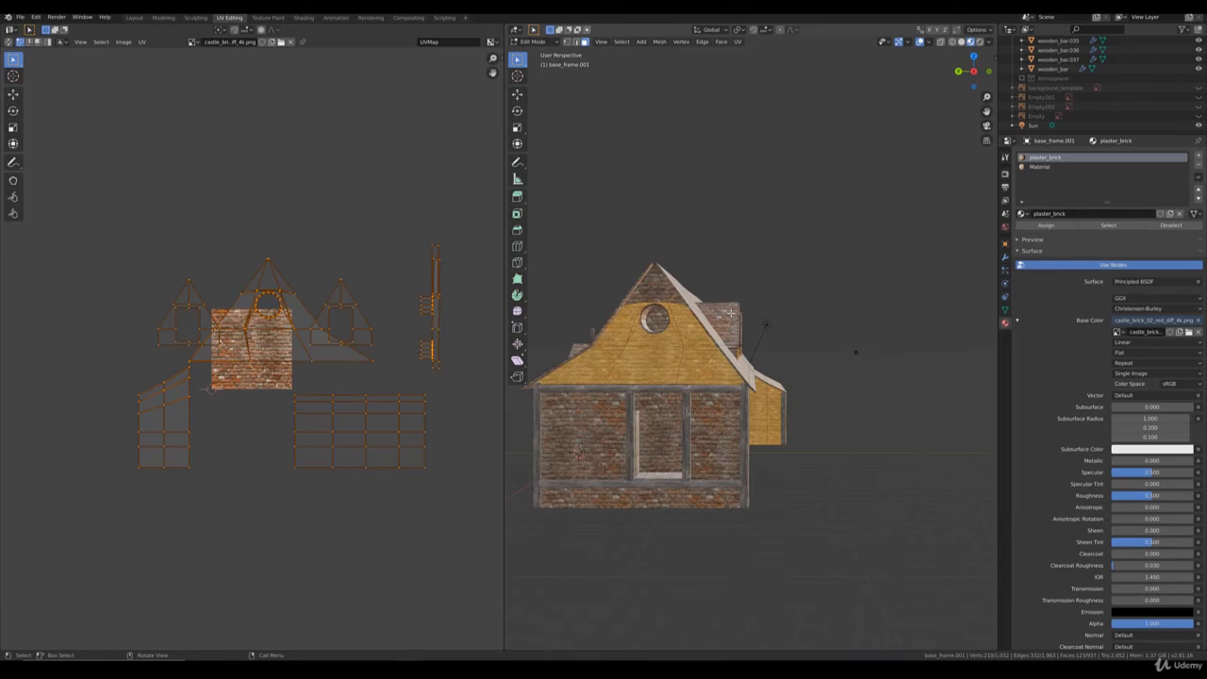
{"action": "key", "text": "KP_5"}
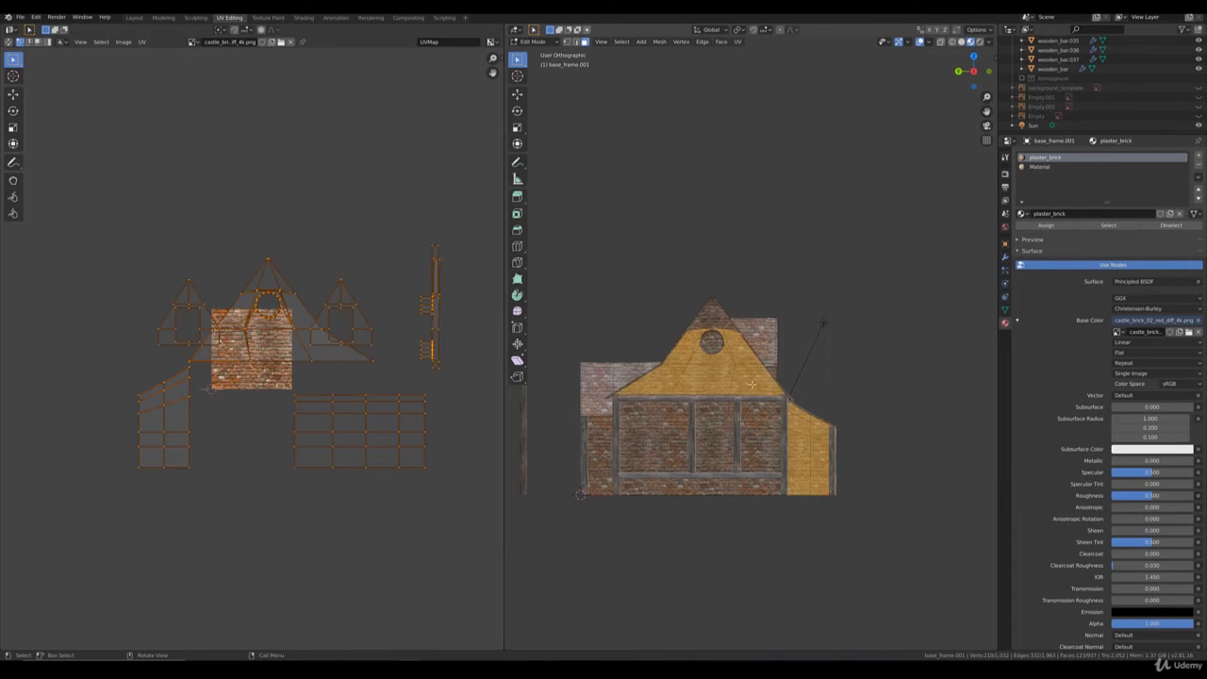
{"action": "scroll", "coordinate": [695, 311], "scroll_direction": "up", "scroll_amount": 5}
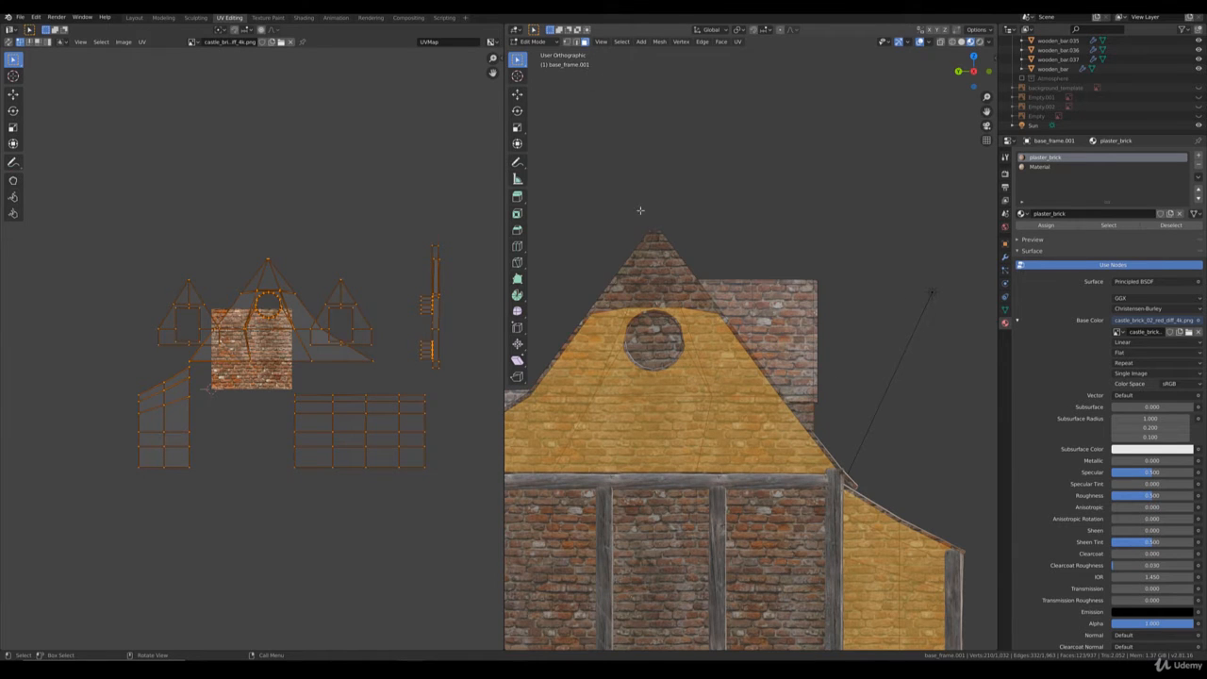
{"action": "key", "text": "b"}
{"action": "left_click_drag", "start_coordinate": [684, 301], "coordinate": [623, 275]}
{"action": "key", "text": "b"}
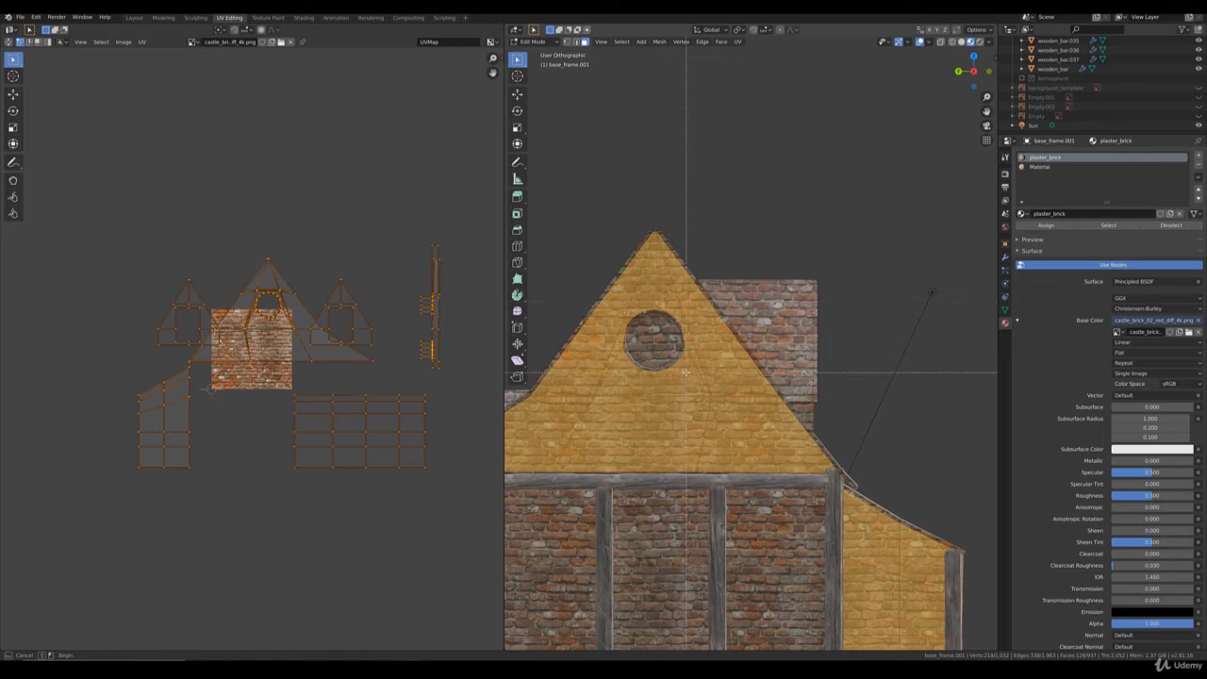
{"action": "left_click_drag", "start_coordinate": [684, 372], "coordinate": [625, 310]}
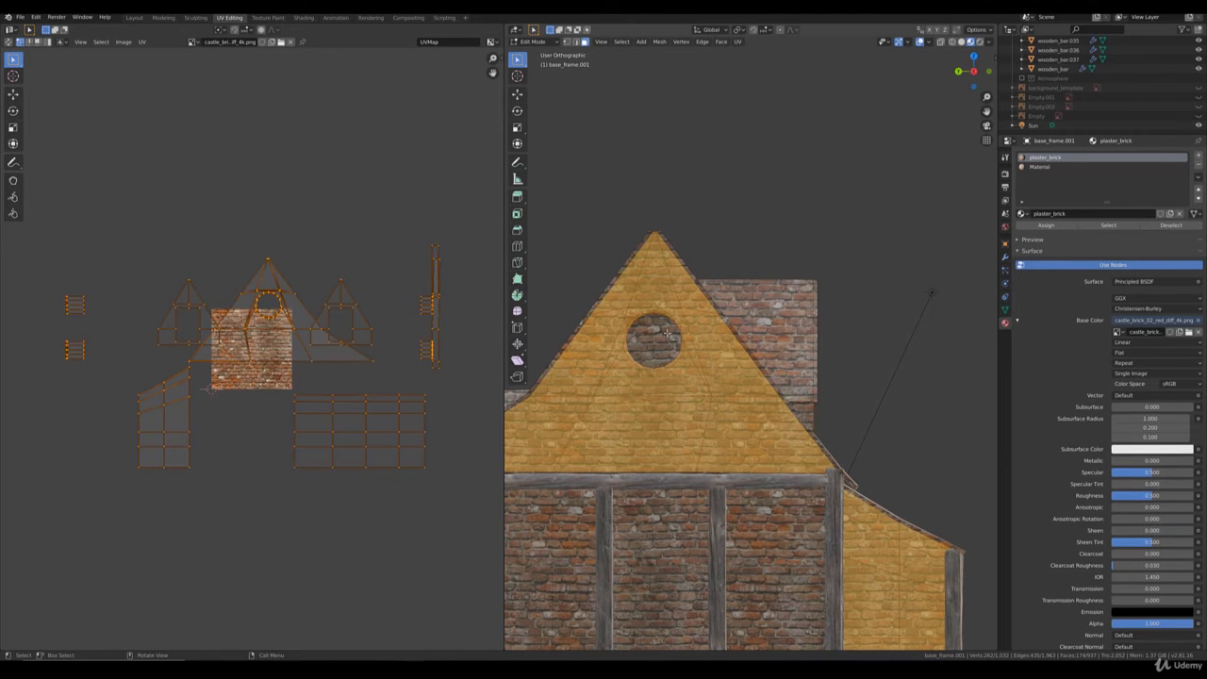
Add the underside faces of the far gable's roof overhang down the front slope to its eave end.
{"action": "middle_click_drag", "start_coordinate": [667, 333], "coordinate": [719, 343]}
{"action": "middle_click_drag", "start_coordinate": [840, 299], "coordinate": [763, 336], "text": "shift"}
{"action": "scroll", "coordinate": [763, 336], "scroll_direction": "up", "scroll_amount": 2}
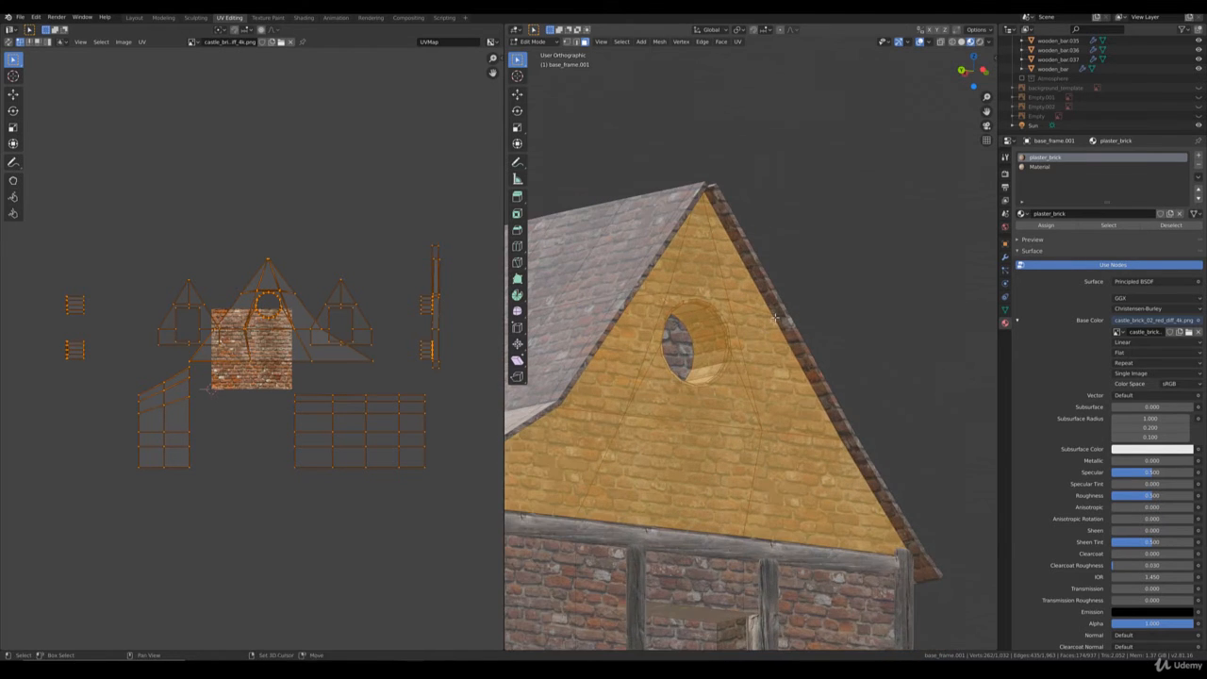
{"action": "left_click", "coordinate": [778, 316], "text": "shift"}
{"action": "left_click", "coordinate": [776, 307], "text": "shift"}
{"action": "left_click", "coordinate": [871, 478], "text": "shift"}
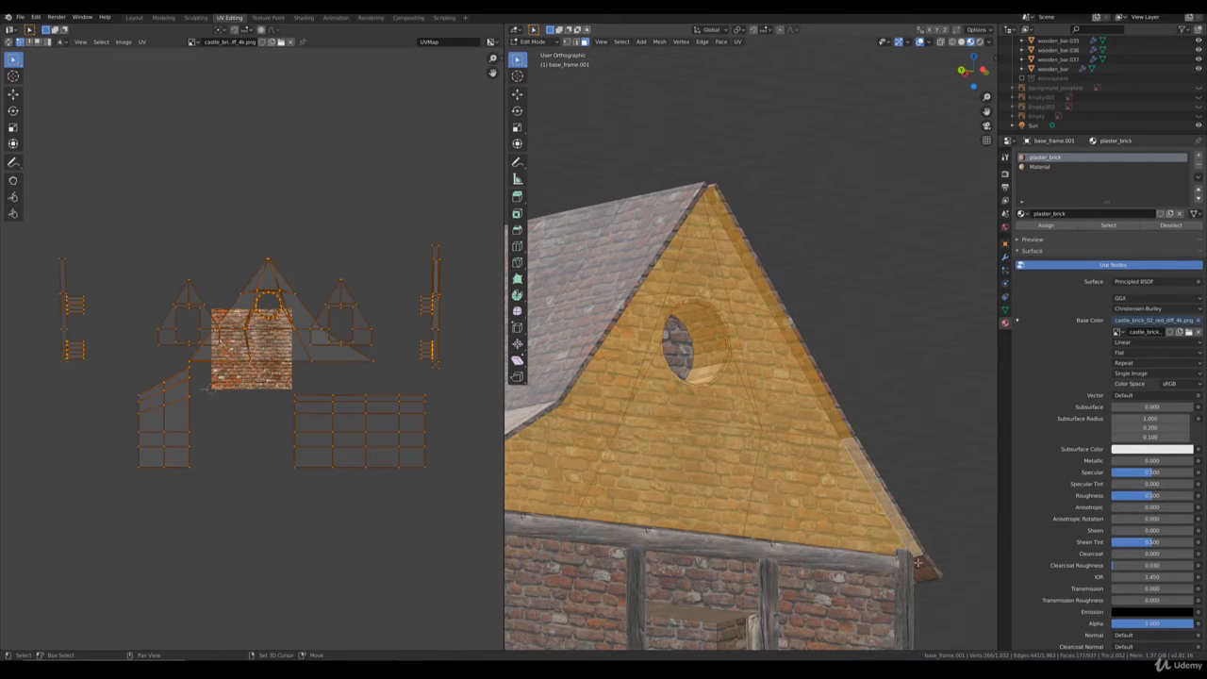
{"action": "left_click", "coordinate": [922, 564], "text": "shift"}
Add the overhang's underside faces along the far gable's rear slope to the selection.
{"action": "middle_click_drag", "start_coordinate": [922, 564], "coordinate": [795, 413]}
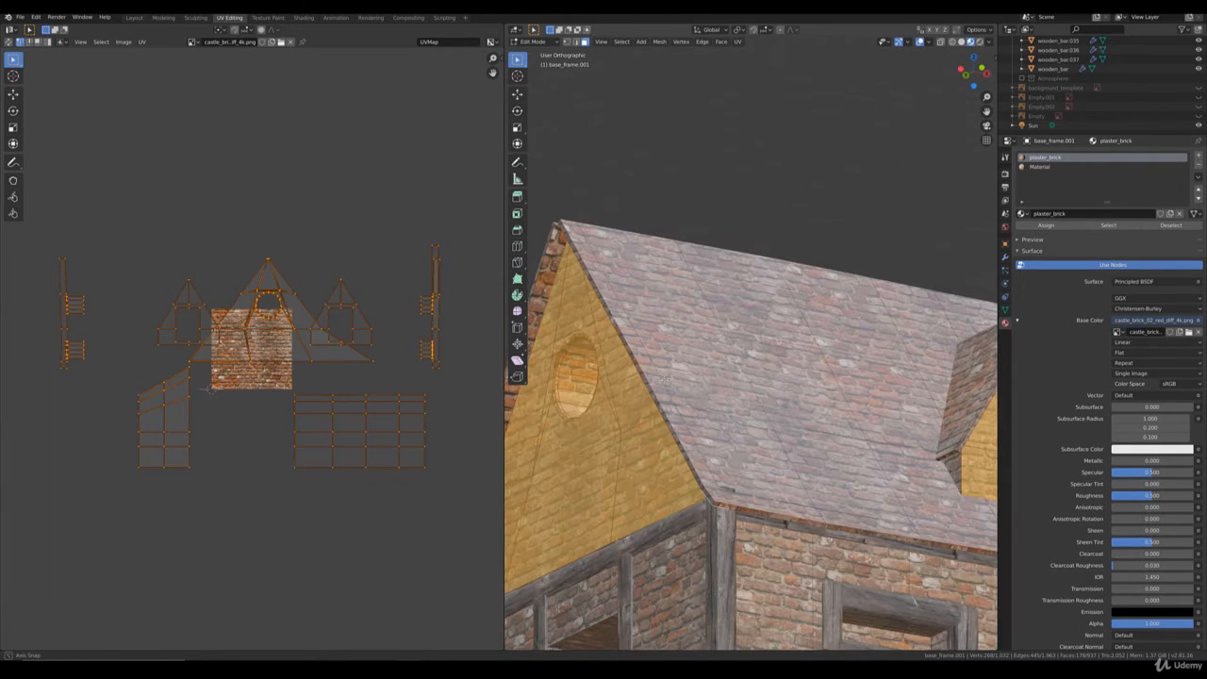
{"action": "left_click", "coordinate": [548, 283], "text": "shift"}
{"action": "middle_click_drag", "start_coordinate": [542, 386], "coordinate": [652, 341], "text": "shift"}
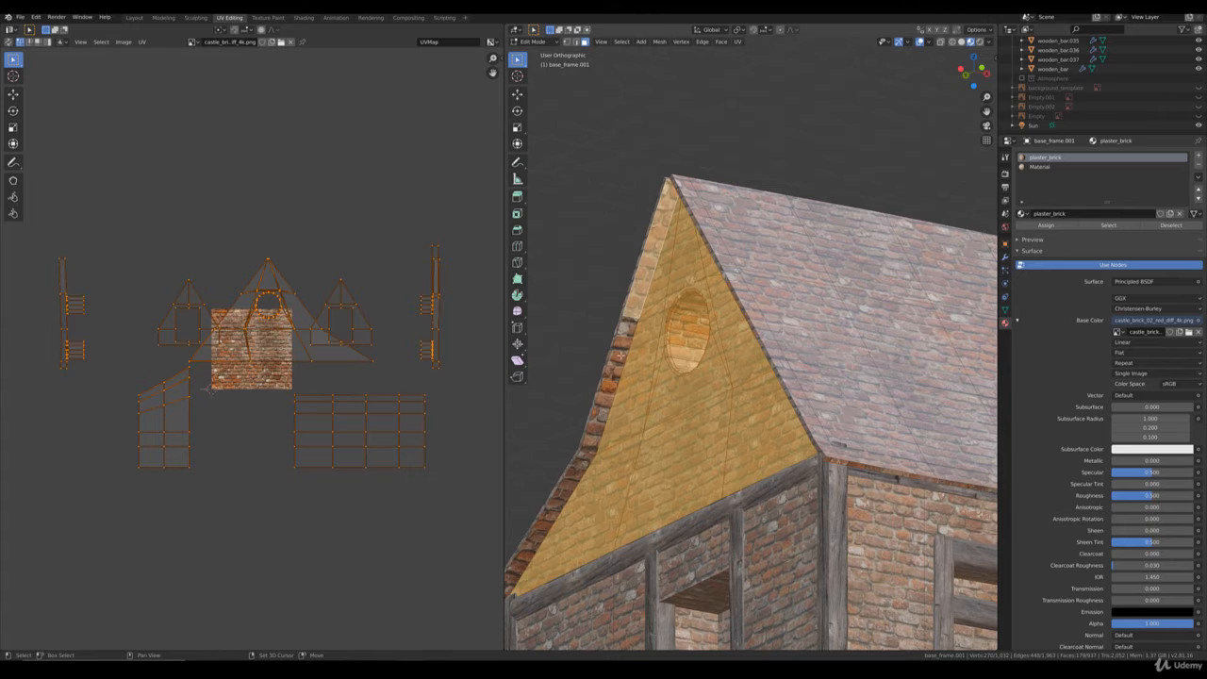
{"action": "left_click", "coordinate": [621, 356], "text": "shift"}
{"action": "left_click", "coordinate": [573, 474], "text": "shift"}
Add the missed small faces at the dormer fronts to the selection.
{"action": "scroll", "coordinate": [743, 445], "scroll_direction": "down", "scroll_amount": 5}
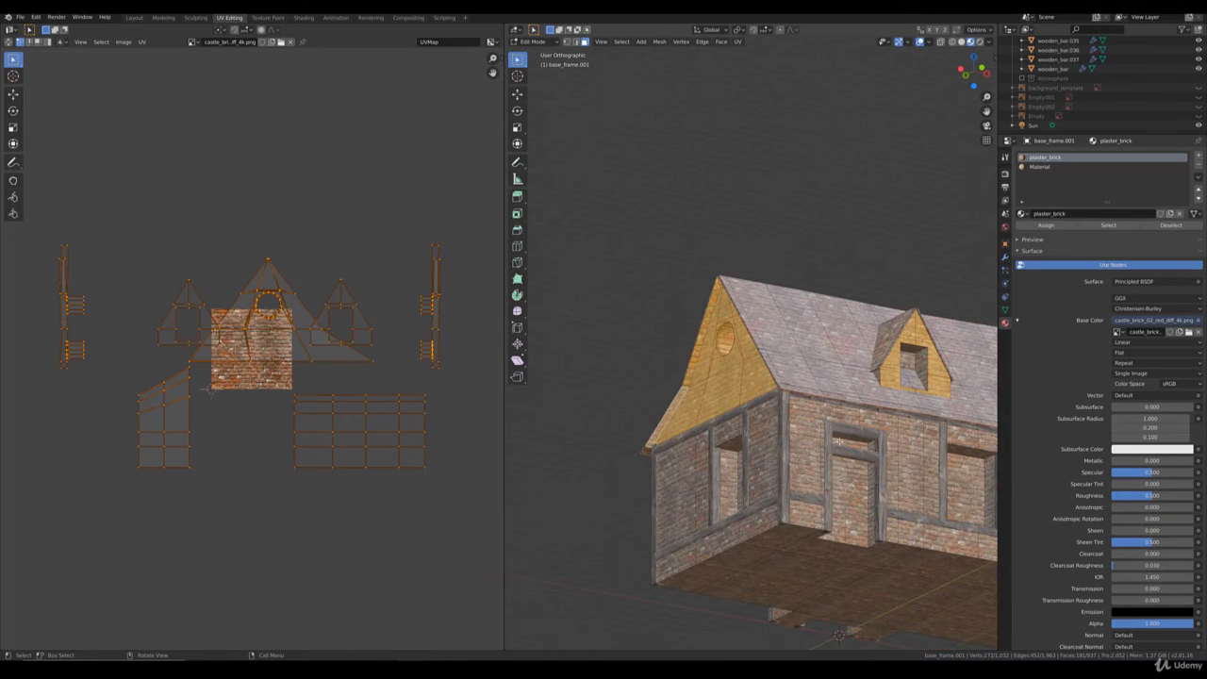
{"action": "scroll", "coordinate": [839, 442], "scroll_direction": "down", "scroll_amount": 3}
{"action": "middle_click_drag", "start_coordinate": [914, 430], "coordinate": [768, 450]}
{"action": "scroll", "coordinate": [768, 450], "scroll_direction": "up", "scroll_amount": 5}
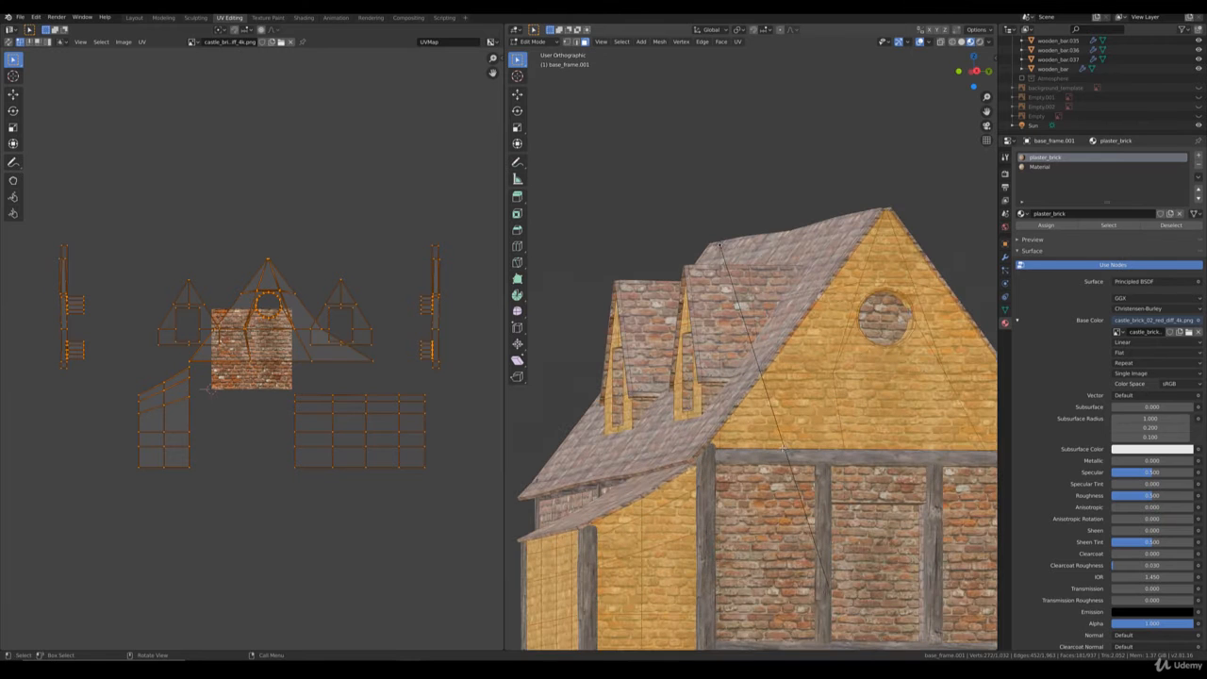
{"action": "left_click", "coordinate": [709, 390], "text": "shift"}
{"action": "middle_click_drag", "start_coordinate": [710, 391], "coordinate": [632, 394]}
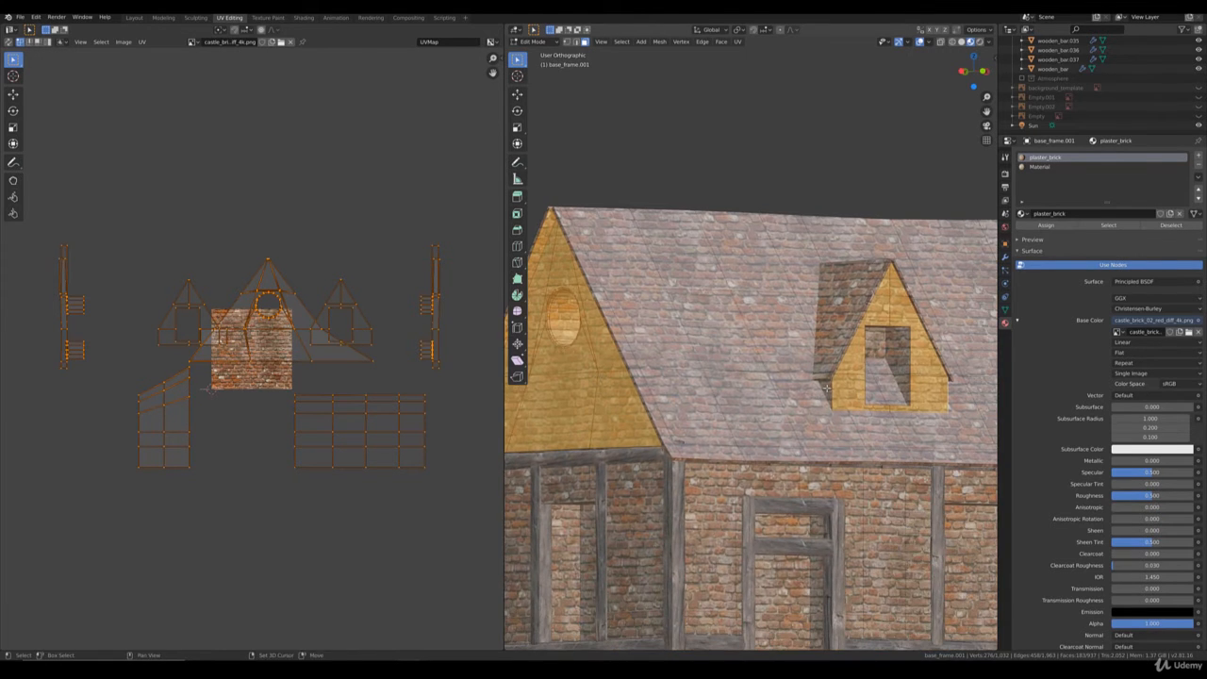
{"action": "scroll", "coordinate": [826, 387], "scroll_direction": "down", "scroll_amount": 3}
{"action": "middle_click_drag", "start_coordinate": [826, 387], "coordinate": [694, 530]}
{"action": "scroll", "coordinate": [734, 423], "scroll_direction": "up", "scroll_amount": 5}
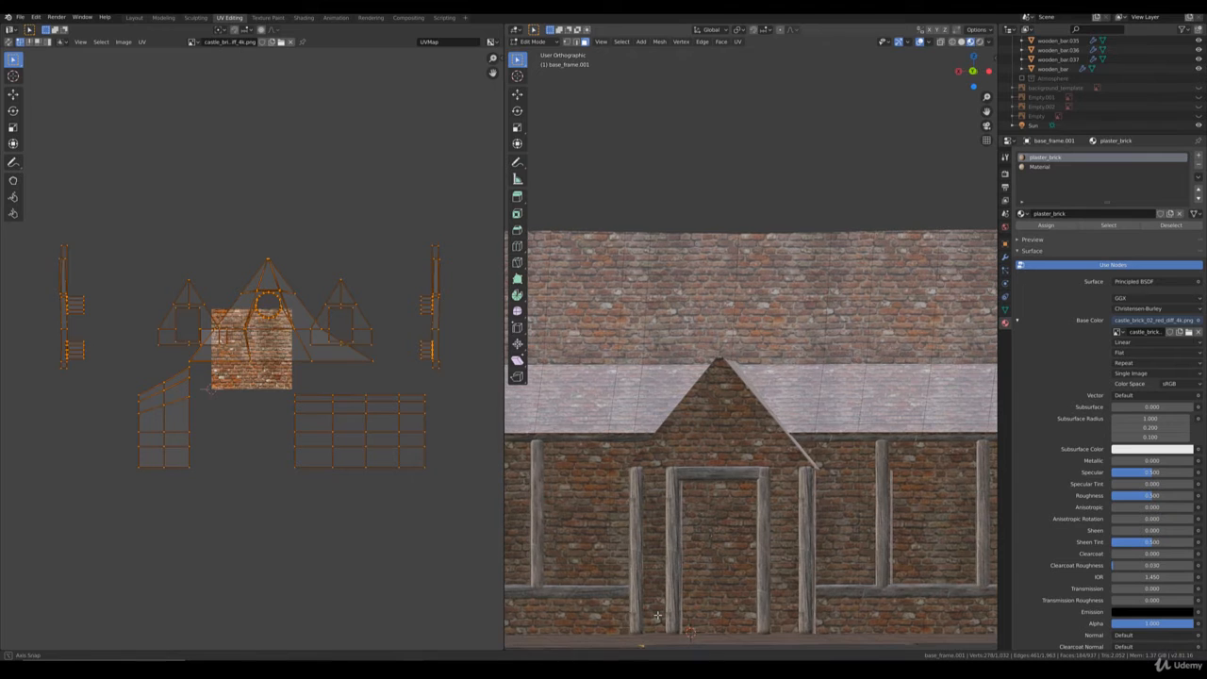
Add the entrance porch's front wall to the selection, including the strips on both sides of the doorway and the gable above.
{"action": "key", "text": "b"}
{"action": "left_click_drag", "start_coordinate": [660, 626], "coordinate": [647, 458]}
{"action": "key", "text": "b"}
{"action": "left_click_drag", "start_coordinate": [761, 455], "coordinate": [725, 368]}
{"action": "key", "text": "b"}
{"action": "left_click_drag", "start_coordinate": [784, 613], "coordinate": [774, 455]}
{"action": "middle_click_drag", "start_coordinate": [774, 455], "coordinate": [728, 456]}
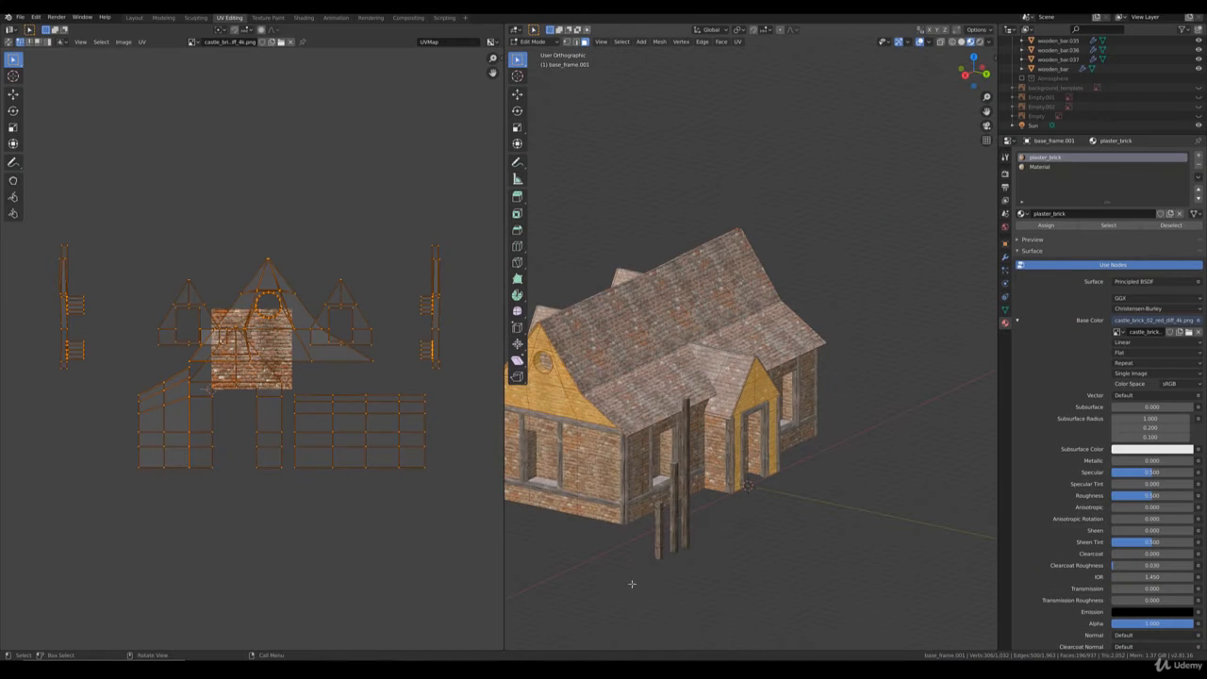
{"action": "middle_click_drag", "start_coordinate": [816, 472], "coordinate": [764, 472]}
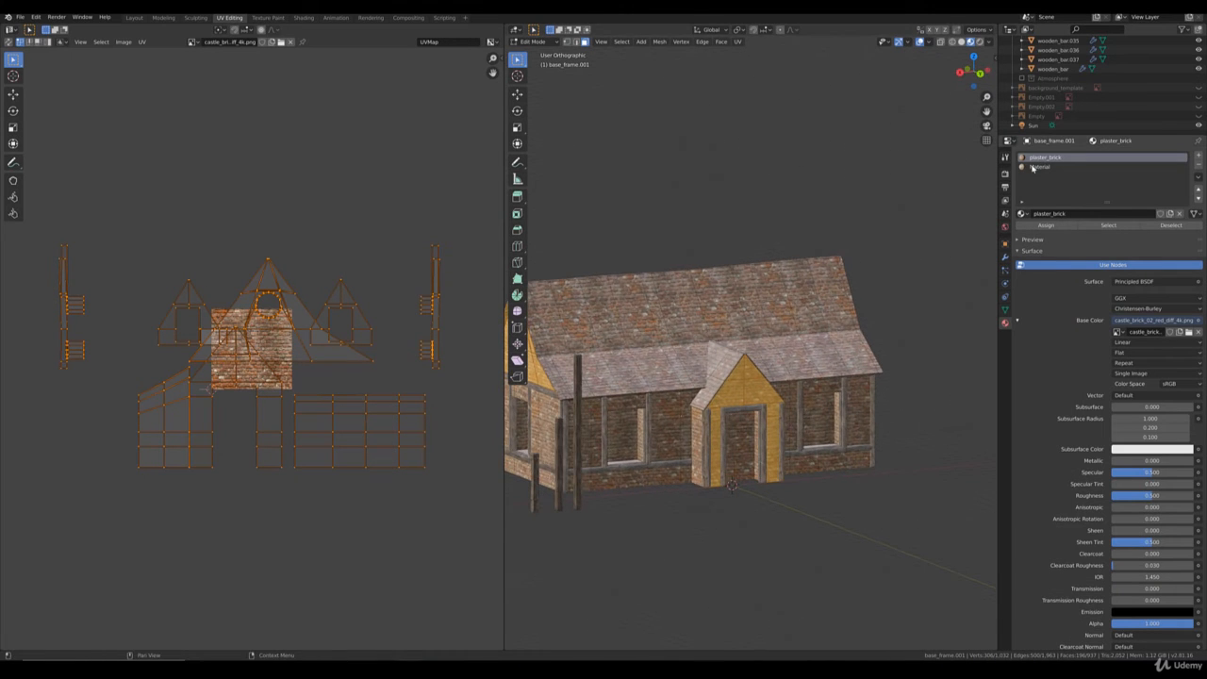
Rename the base frame's second material as planks and assign it to the selected faces.
{"action": "left_click", "coordinate": [1042, 166]}
{"action": "double_click", "coordinate": [1046, 213]}
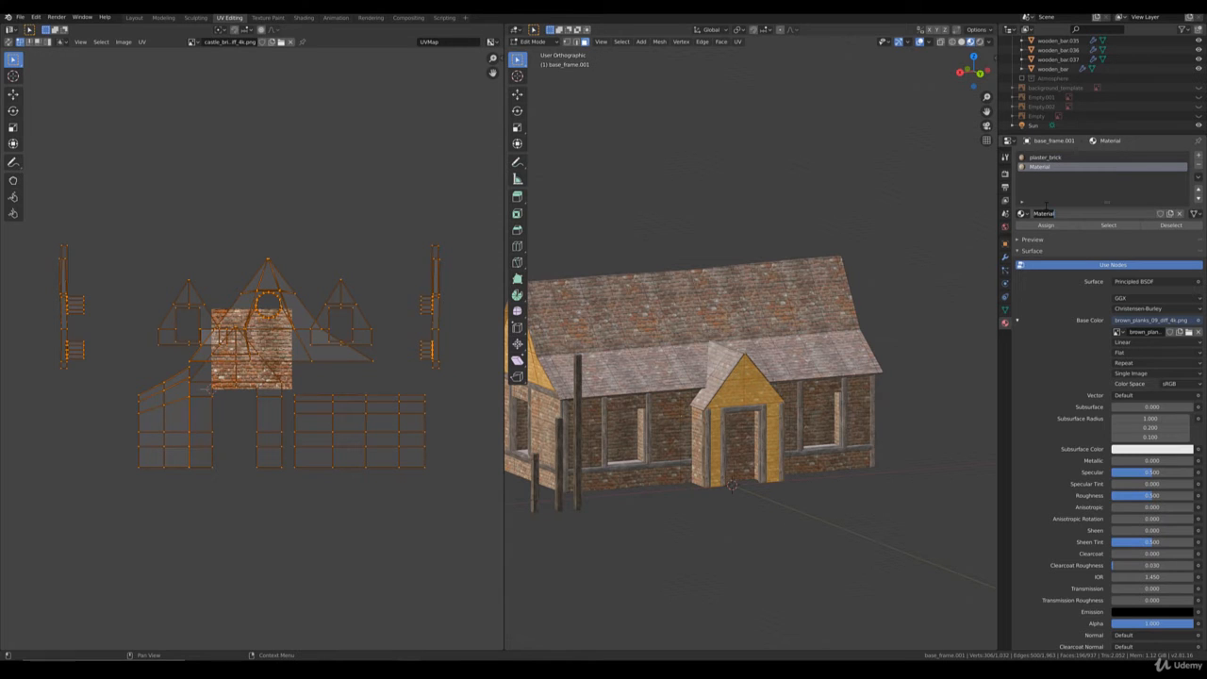
{"action": "type", "text": "planks"}
{"action": "key", "text": "Return"}
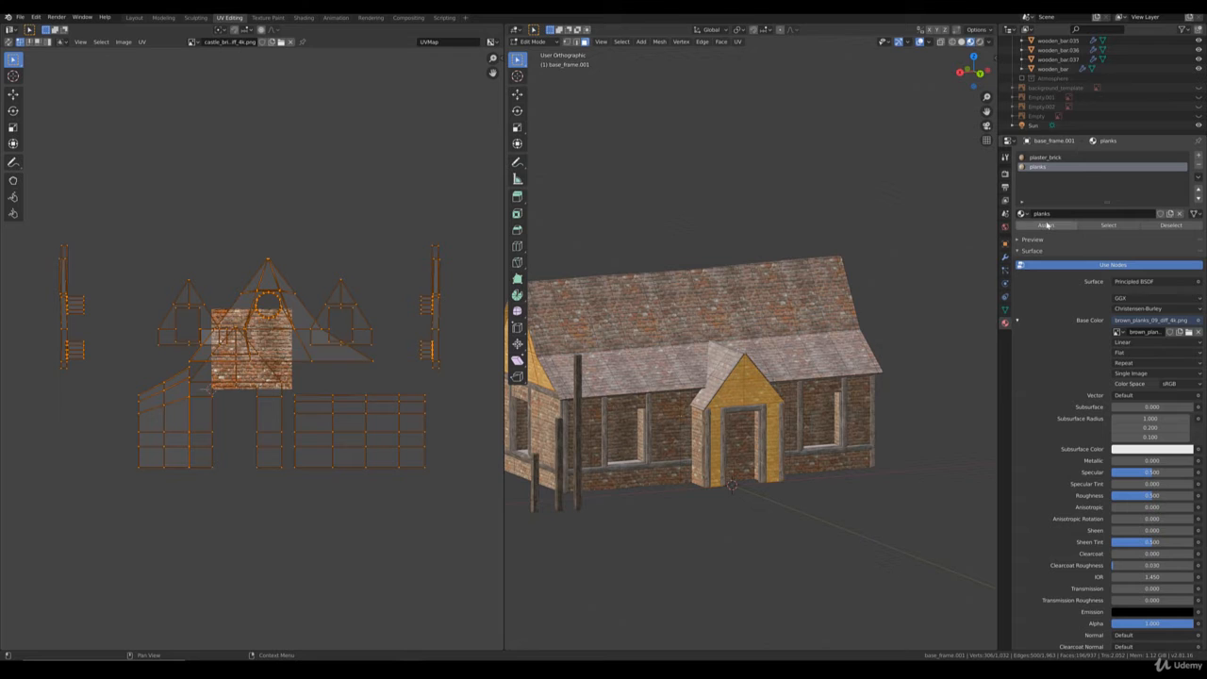
{"action": "left_click", "coordinate": [1045, 226]}
Scale up the UVs of the selected plank faces to about 1.15 times their size.
{"action": "key", "text": "Tab"}
{"action": "middle_click_drag", "start_coordinate": [735, 462], "coordinate": [703, 458]}
{"action": "scroll", "coordinate": [809, 388], "scroll_direction": "up", "scroll_amount": 5}
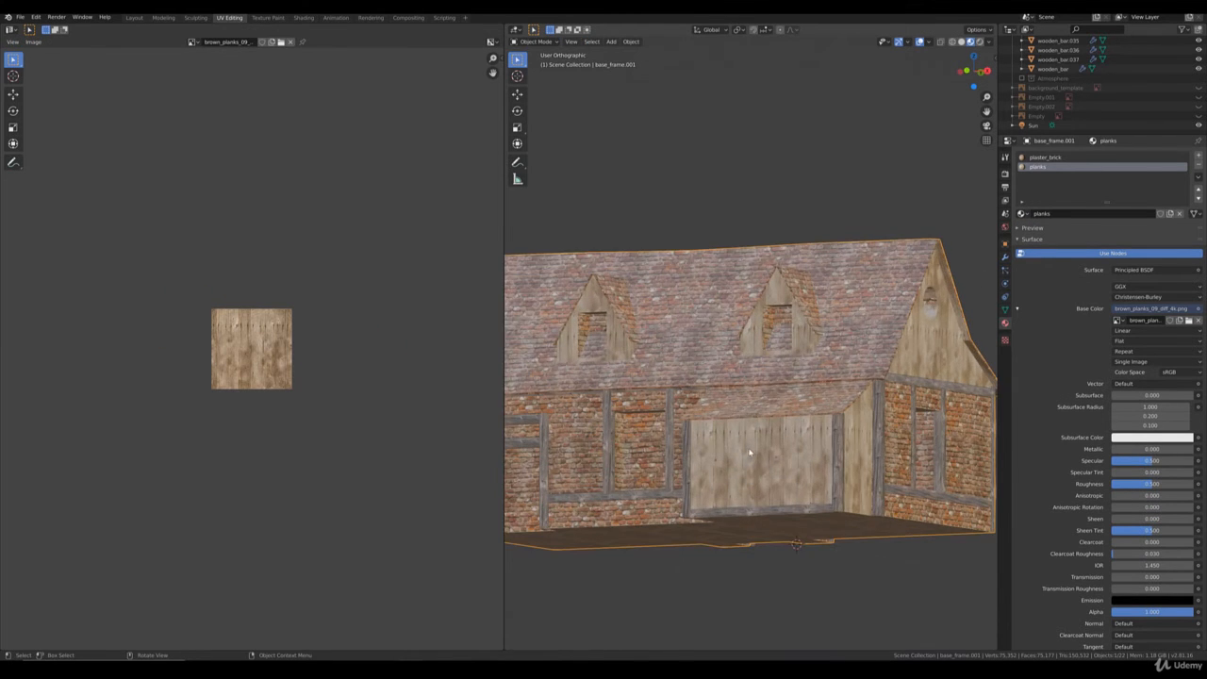
{"action": "key", "text": "Tab"}
{"action": "key", "text": "s"}
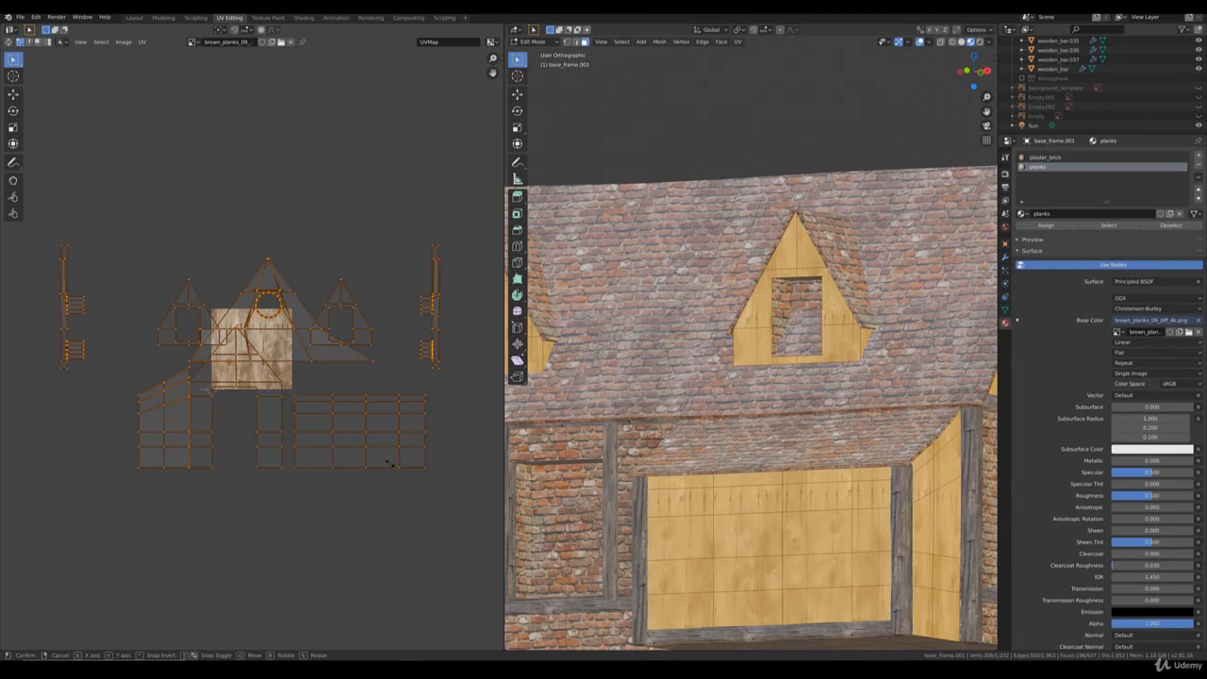
{"action": "left_click", "coordinate": [399, 481]}
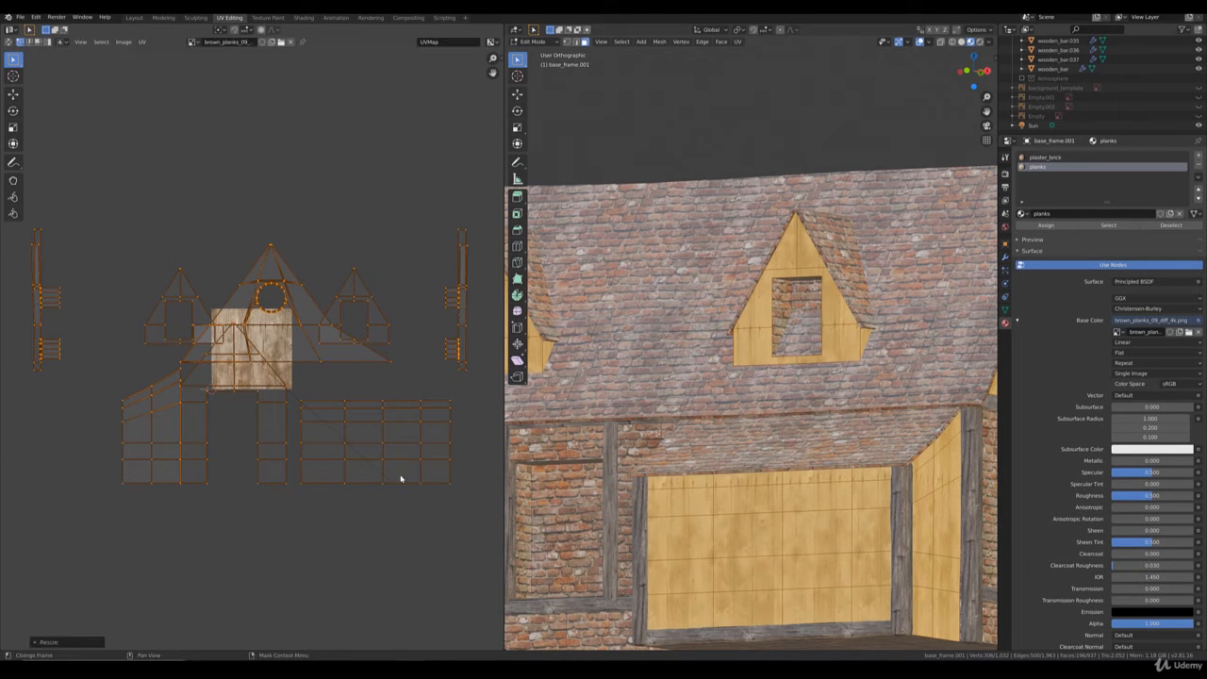
Examine the plank texture on the gables, dormers and lean-to from several sides of the house.
{"action": "scroll", "coordinate": [760, 479], "scroll_direction": "down", "scroll_amount": 4}
{"action": "middle_click_drag", "start_coordinate": [760, 479], "coordinate": [739, 367]}
{"action": "scroll", "coordinate": [776, 459], "scroll_direction": "up", "scroll_amount": 4}
{"action": "key", "text": "Tab"}
{"action": "scroll", "coordinate": [773, 457], "scroll_direction": "down", "scroll_amount": 4}
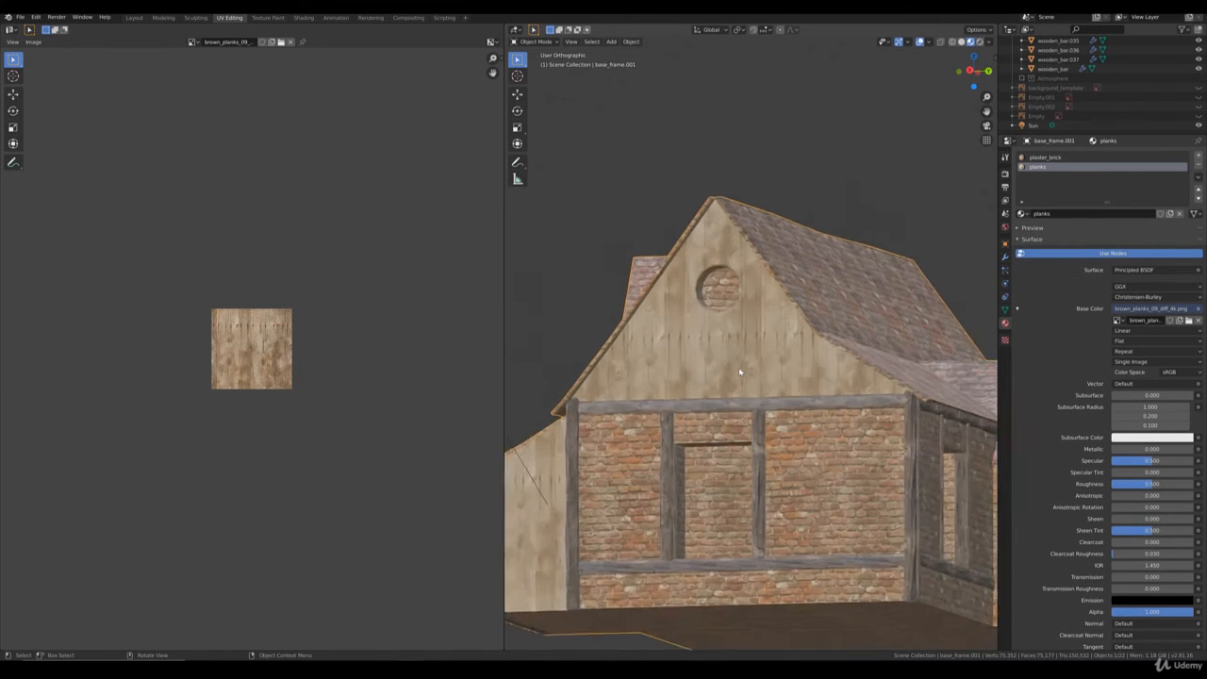
{"action": "scroll", "coordinate": [738, 367], "scroll_direction": "up", "scroll_amount": 3}
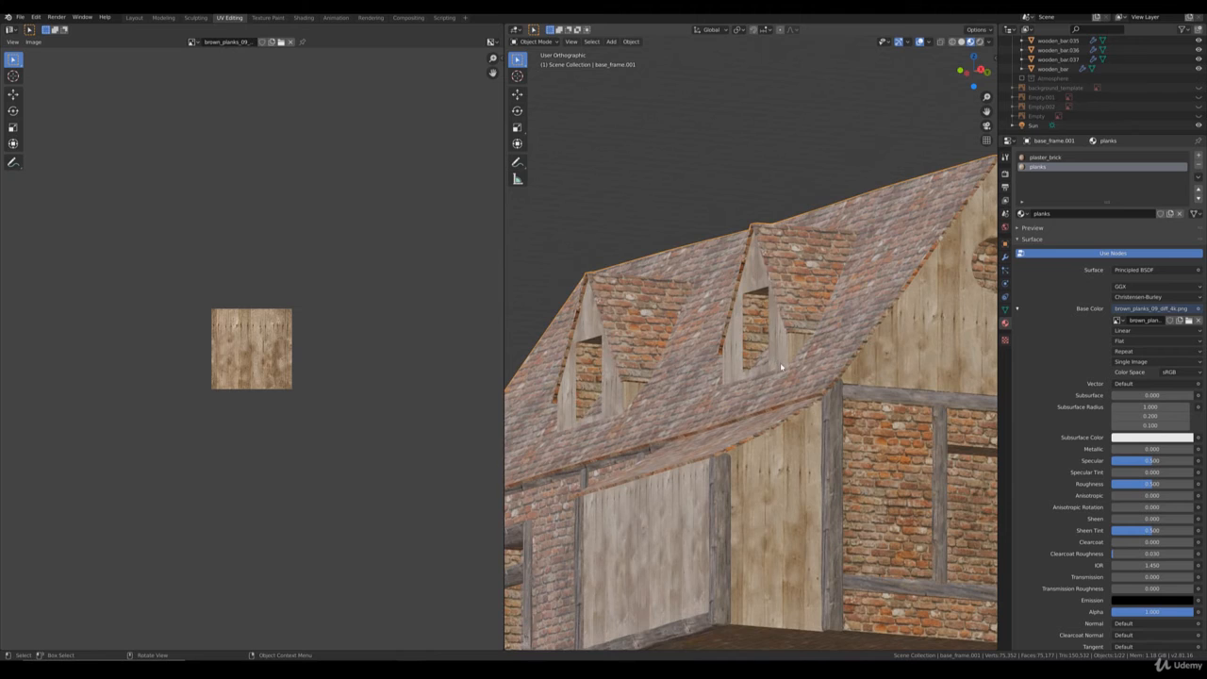
{"action": "scroll", "coordinate": [780, 362], "scroll_direction": "down", "scroll_amount": 5}
{"action": "middle_click_drag", "start_coordinate": [780, 363], "coordinate": [743, 274]}
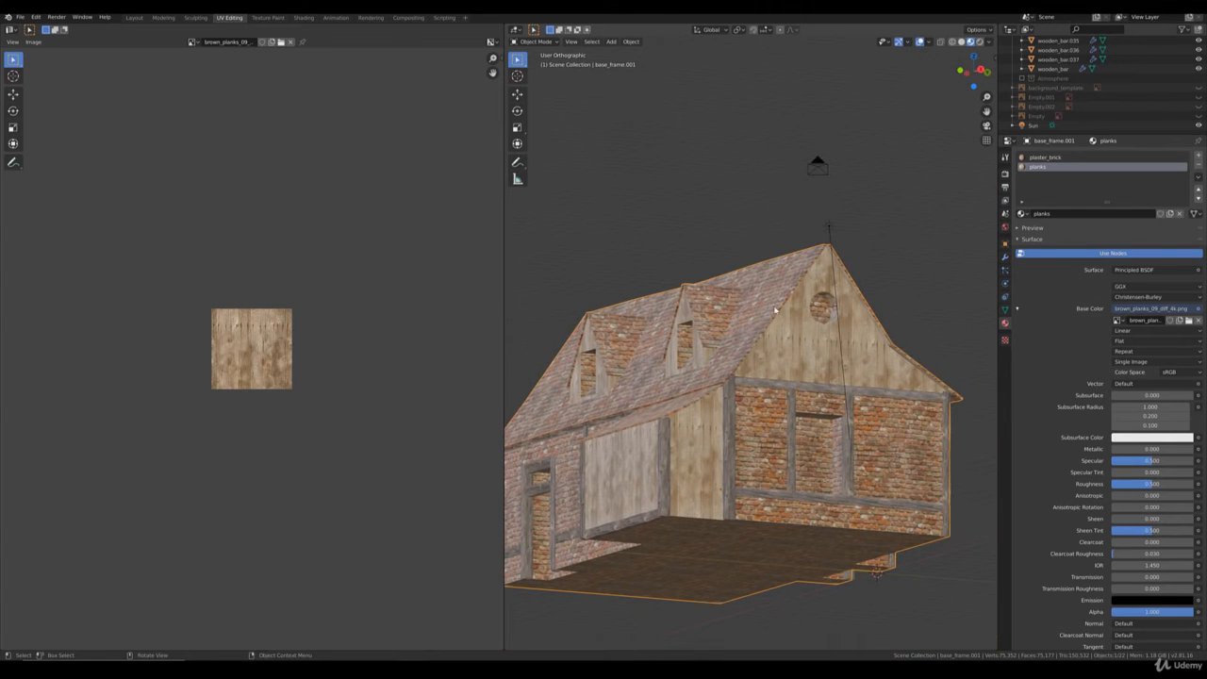
{"action": "middle_click_drag", "start_coordinate": [807, 357], "coordinate": [831, 396]}
Clear the face selection and reselect every face that uses the planks material.
{"action": "key", "text": "Tab"}
{"action": "key", "text": "alt+a"}
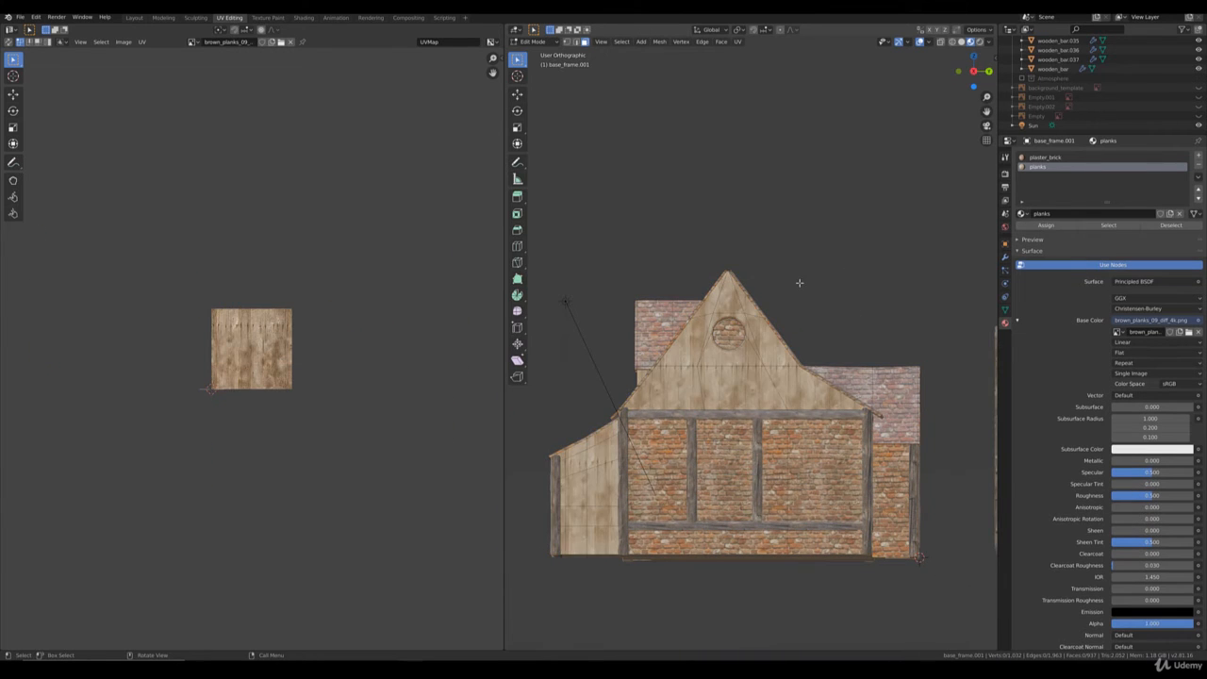
{"action": "middle_click_drag", "start_coordinate": [797, 280], "coordinate": [919, 341]}
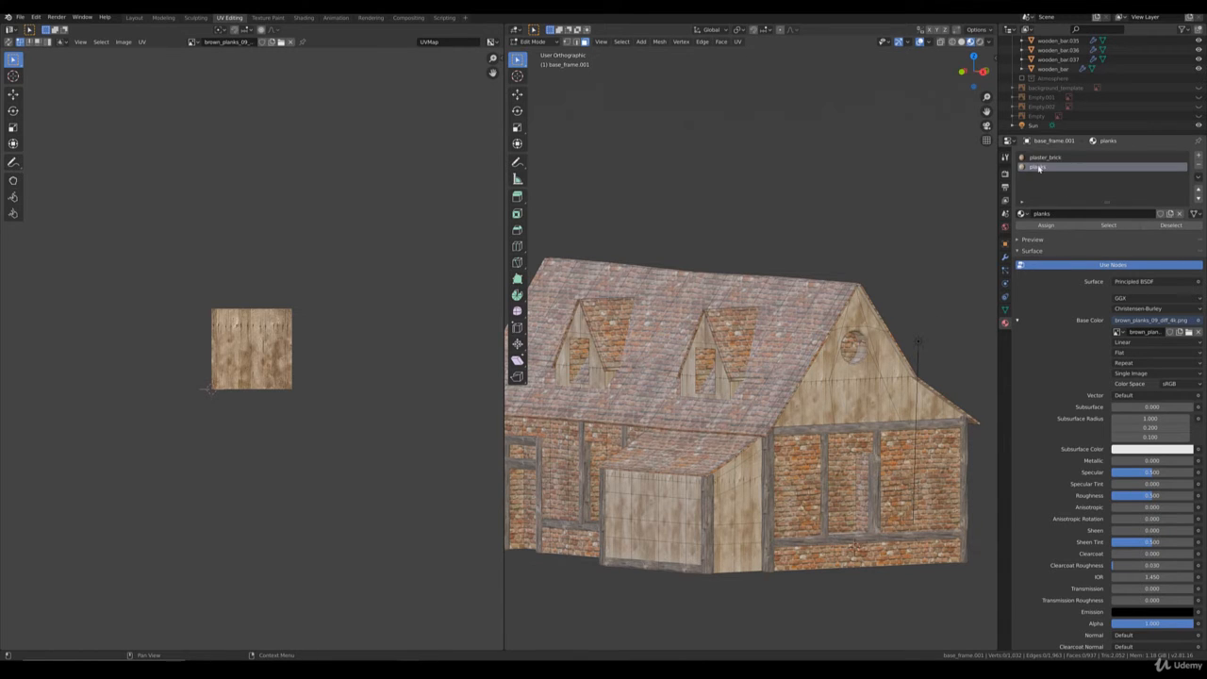
{"action": "left_click", "coordinate": [1111, 225]}
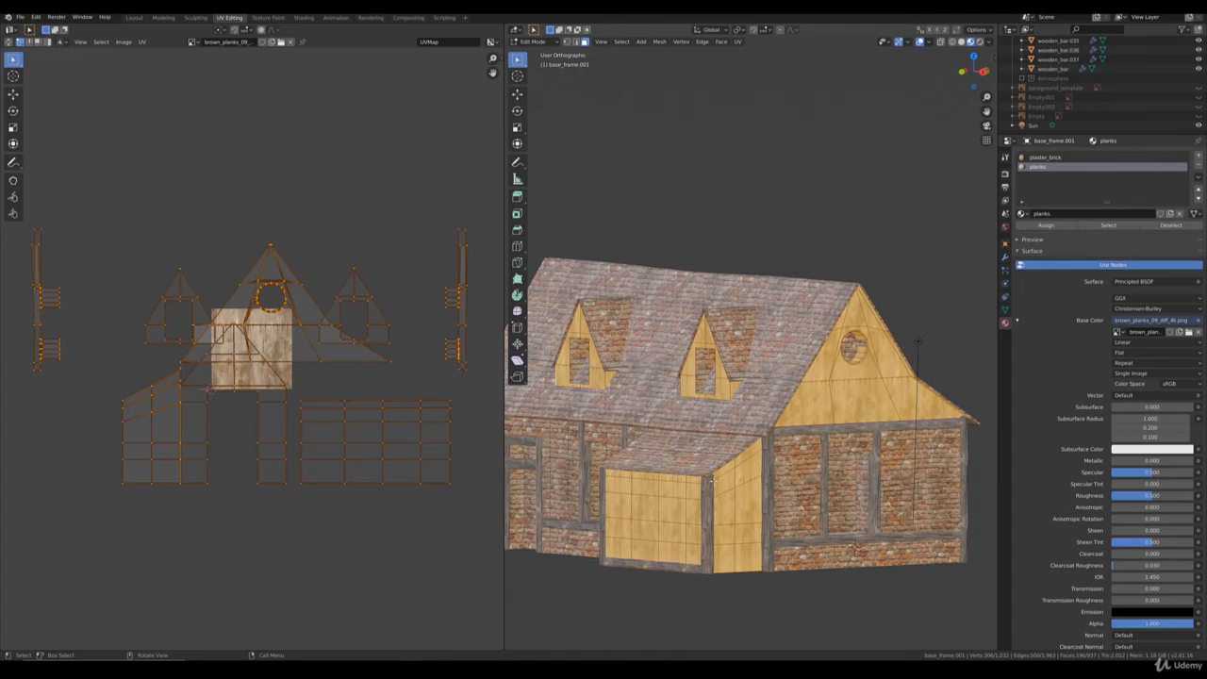
{"action": "middle_click_drag", "start_coordinate": [916, 342], "coordinate": [972, 341]}
Add a third material to the base frame with an Image Texture as its base color, and open the image file browser.
{"action": "key", "text": "Tab"}
{"action": "left_click", "coordinate": [1200, 158]}
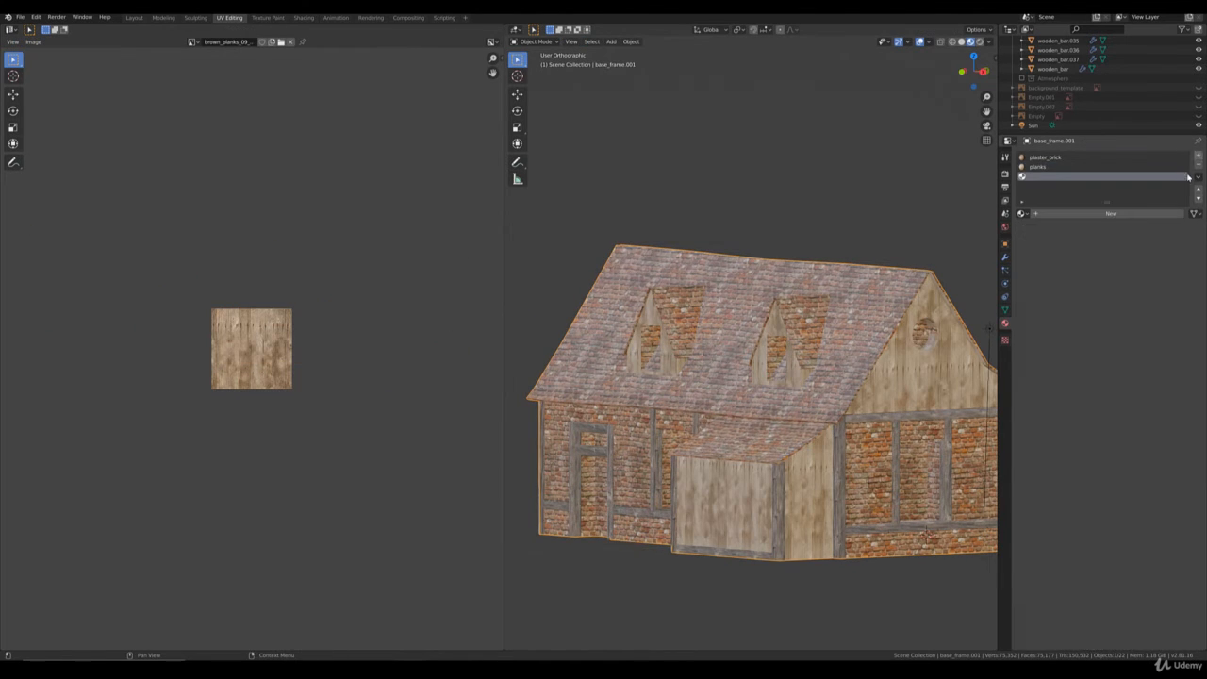
{"action": "left_click", "coordinate": [1108, 216]}
{"action": "left_click", "coordinate": [1200, 309]}
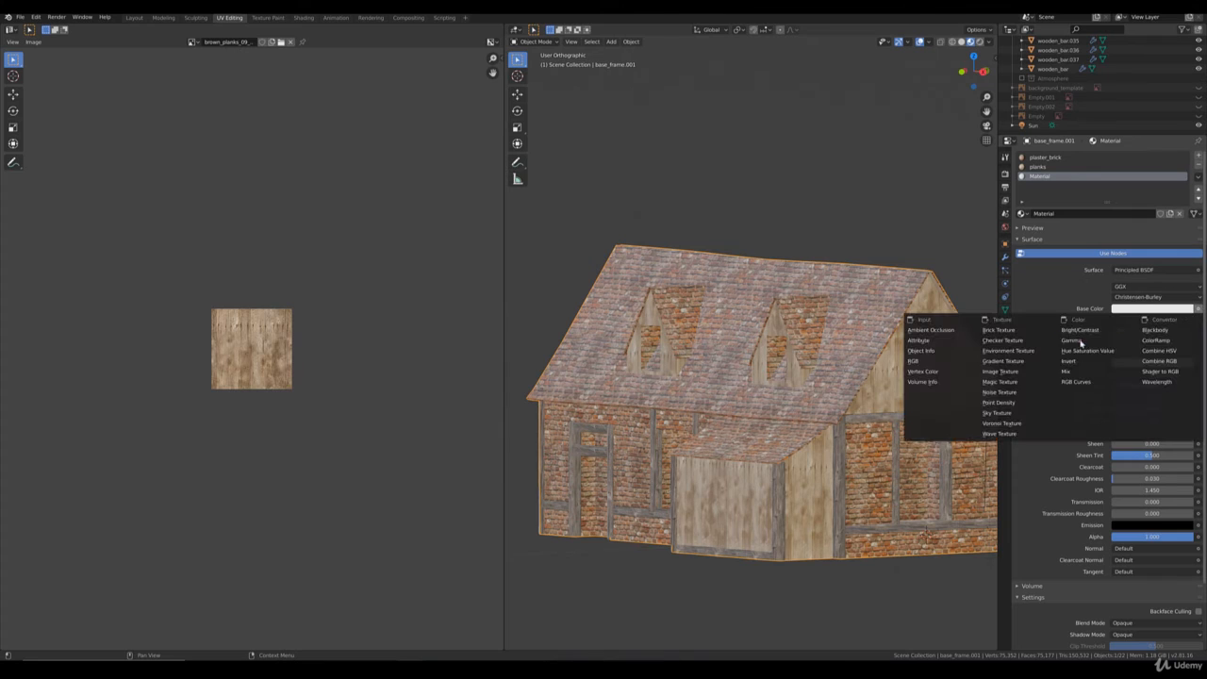
{"action": "left_click", "coordinate": [1008, 376]}
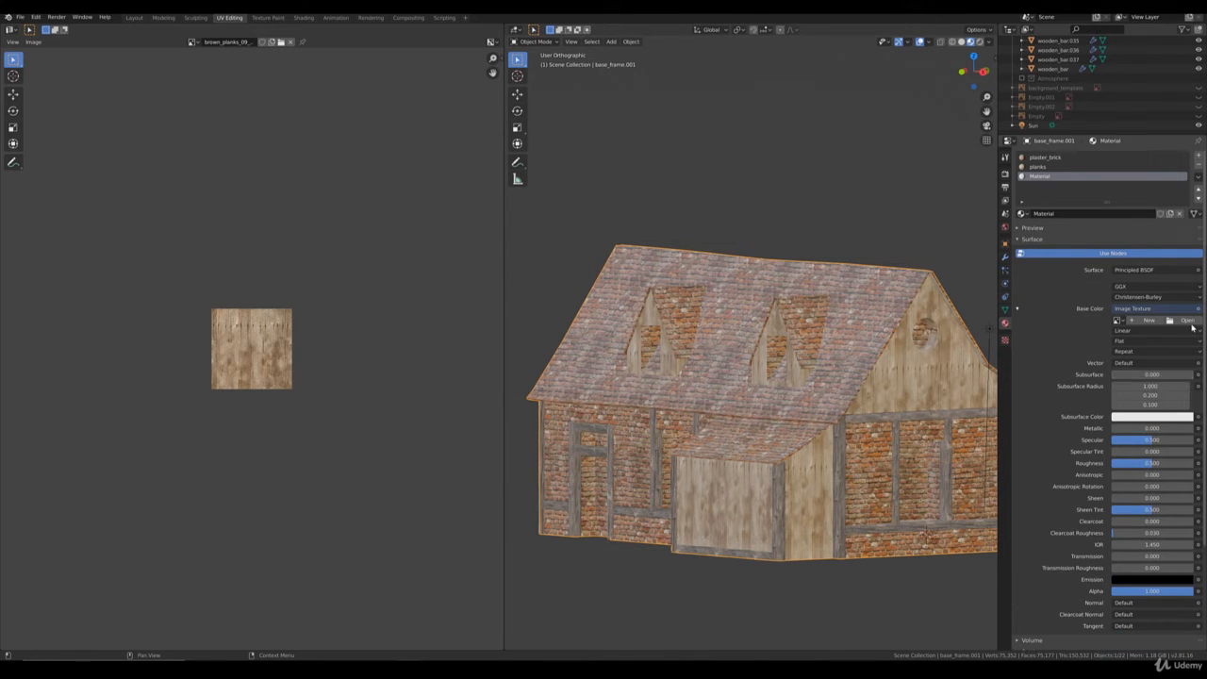
{"action": "left_click", "coordinate": [1184, 321]}
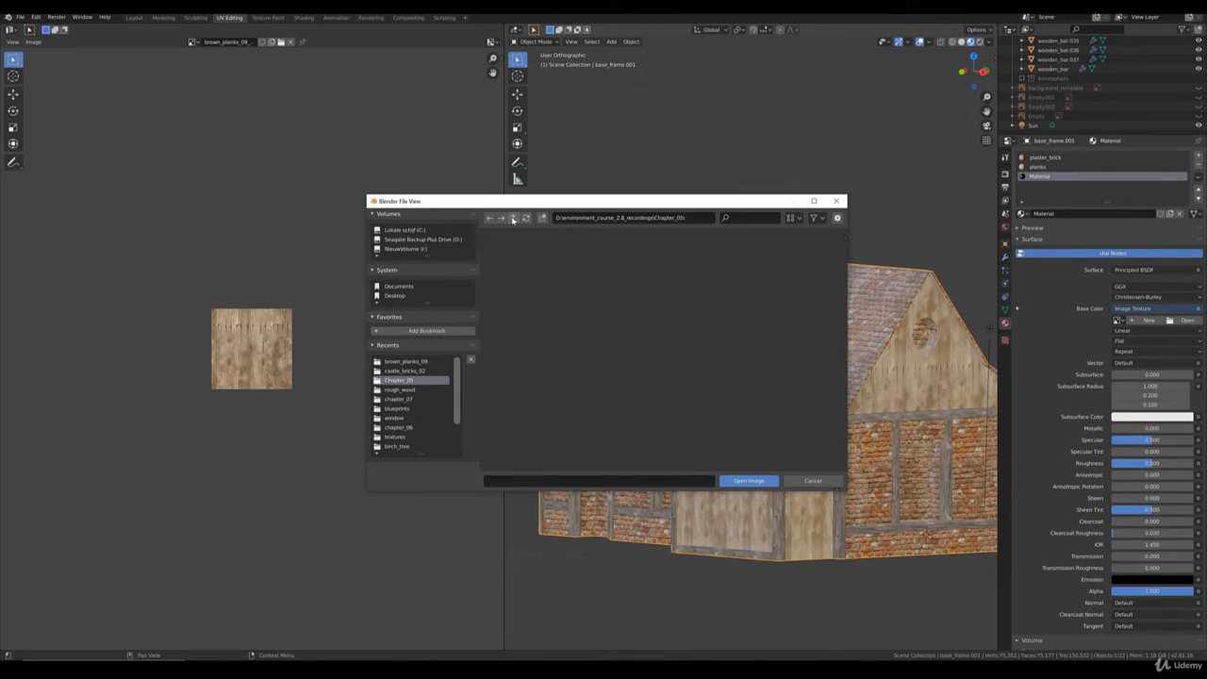
{"action": "left_click", "coordinate": [513, 217]}
{"action": "left_click", "coordinate": [513, 217]}
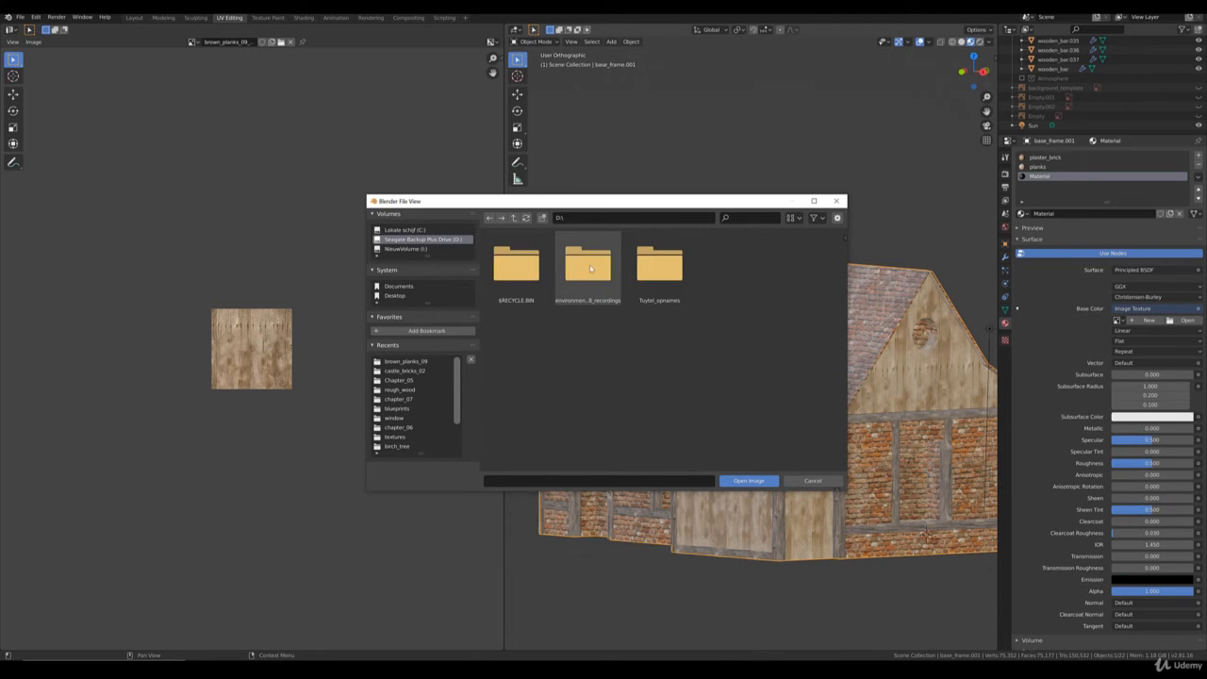
{"action": "double_click", "coordinate": [587, 267]}
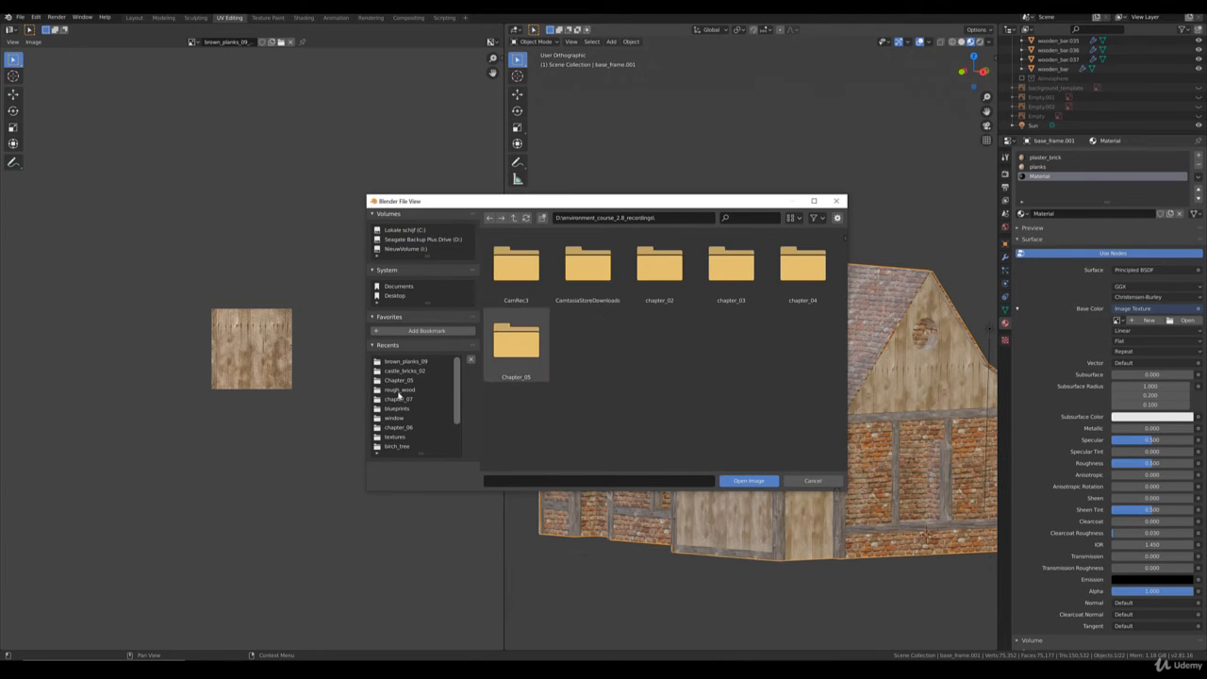
Load roof_slates_02_diff_4k.png from the course textures' roofing/roof_slates_02 folder as the new material's base color image.
{"action": "left_click", "coordinate": [399, 389]}
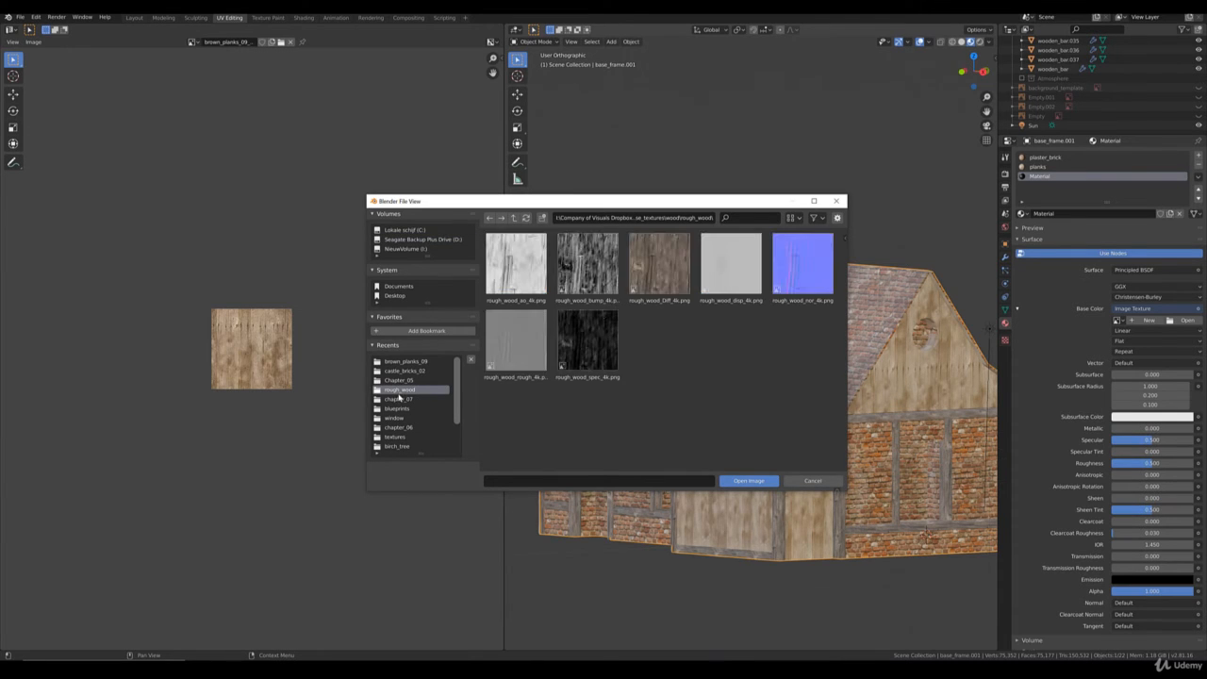
{"action": "left_click", "coordinate": [513, 217]}
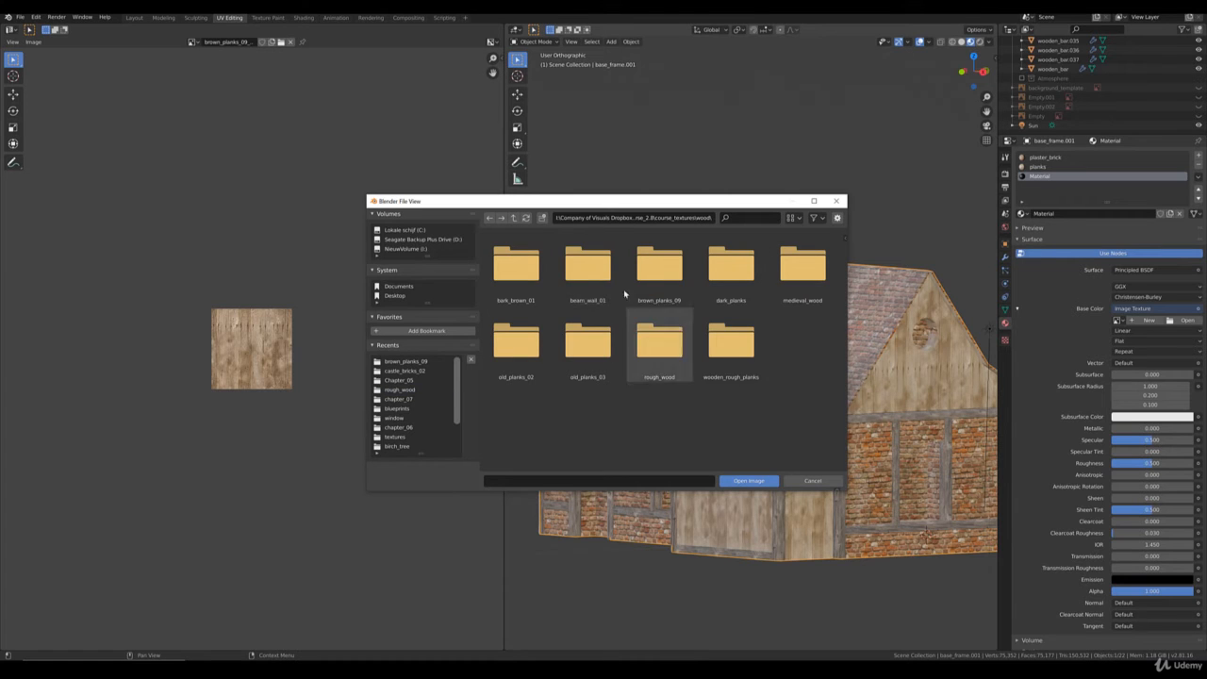
{"action": "left_click", "coordinate": [513, 217]}
{"action": "scroll", "coordinate": [755, 403], "scroll_direction": "down", "scroll_amount": 1}
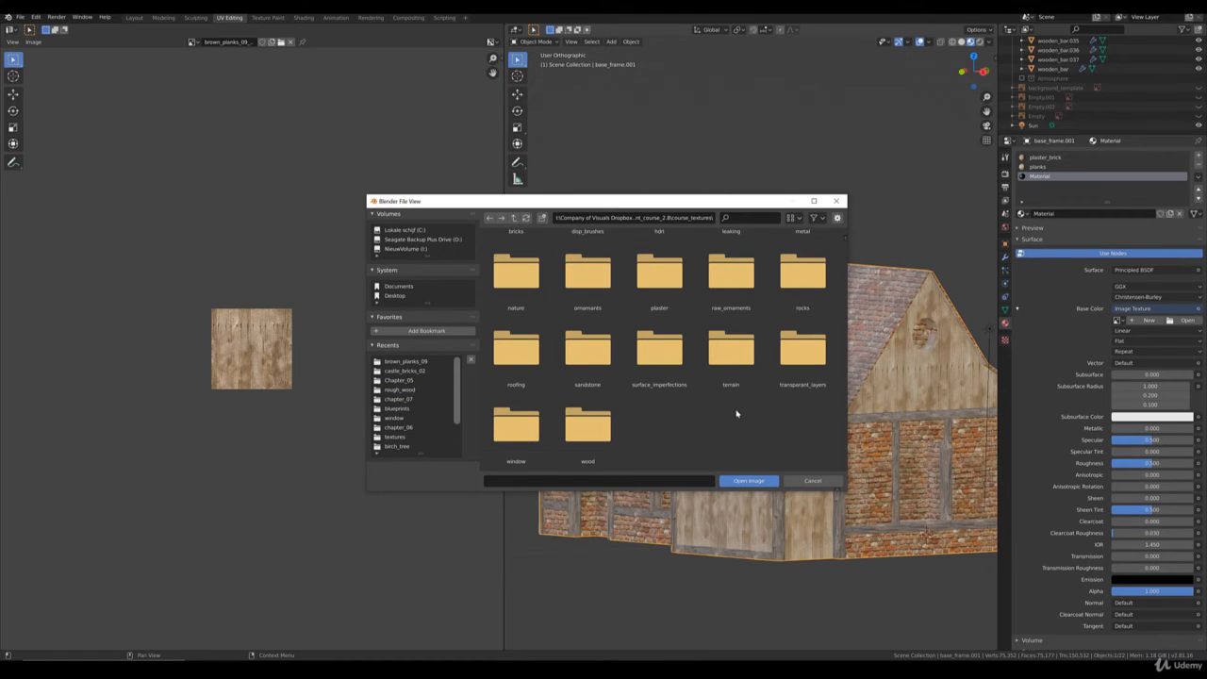
{"action": "double_click", "coordinate": [517, 347]}
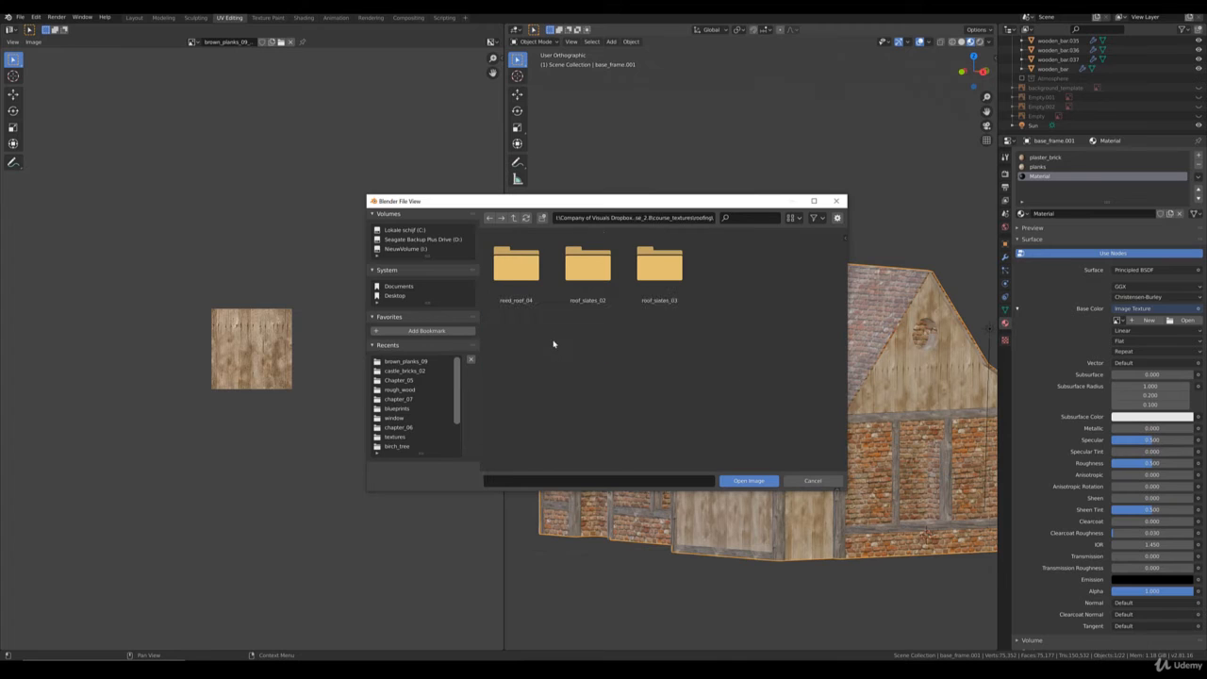
{"action": "double_click", "coordinate": [587, 269]}
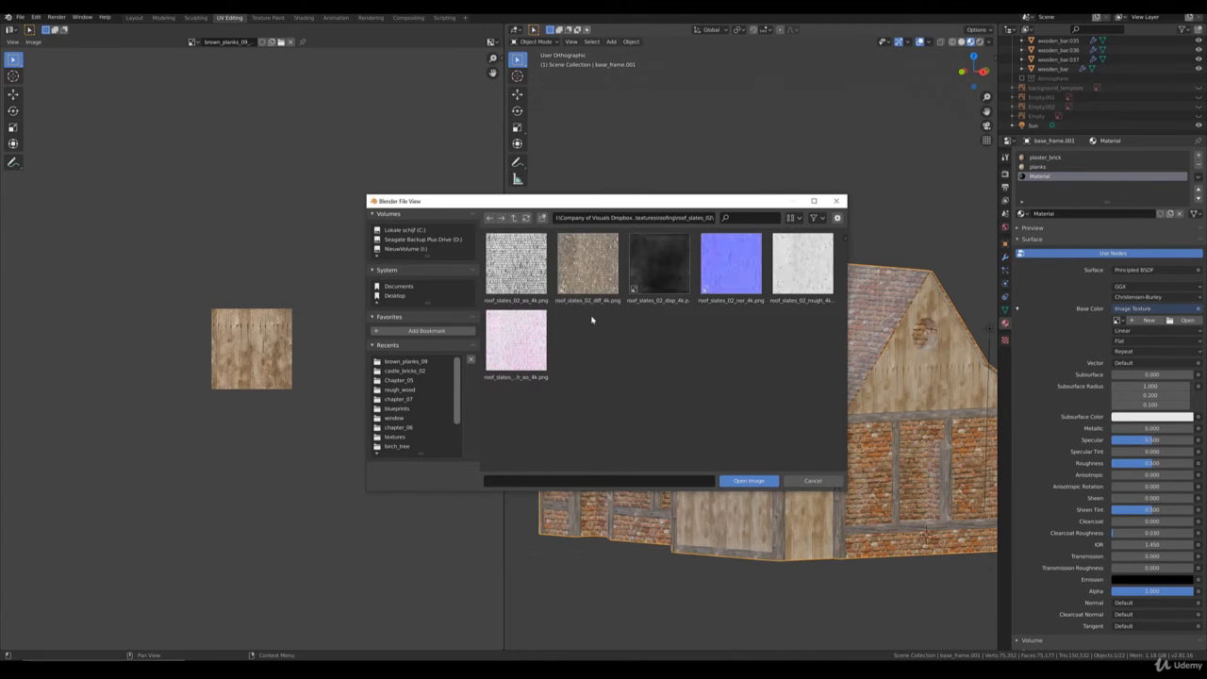
{"action": "left_click", "coordinate": [588, 264]}
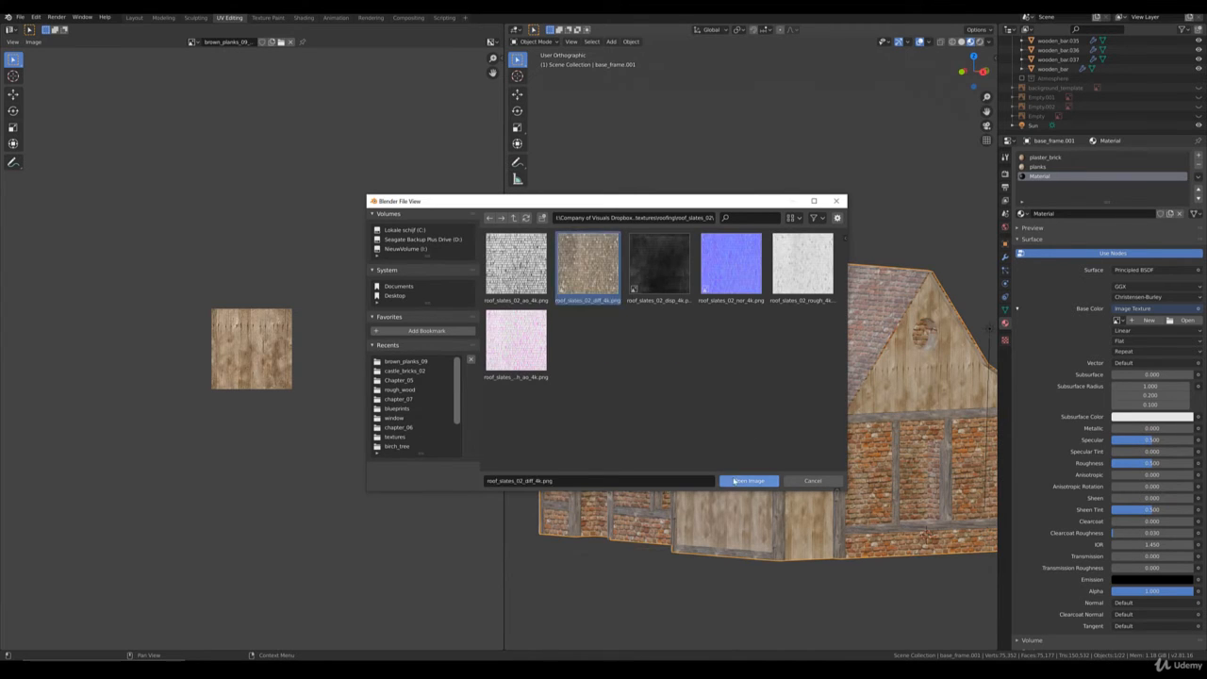
{"action": "left_click", "coordinate": [745, 480]}
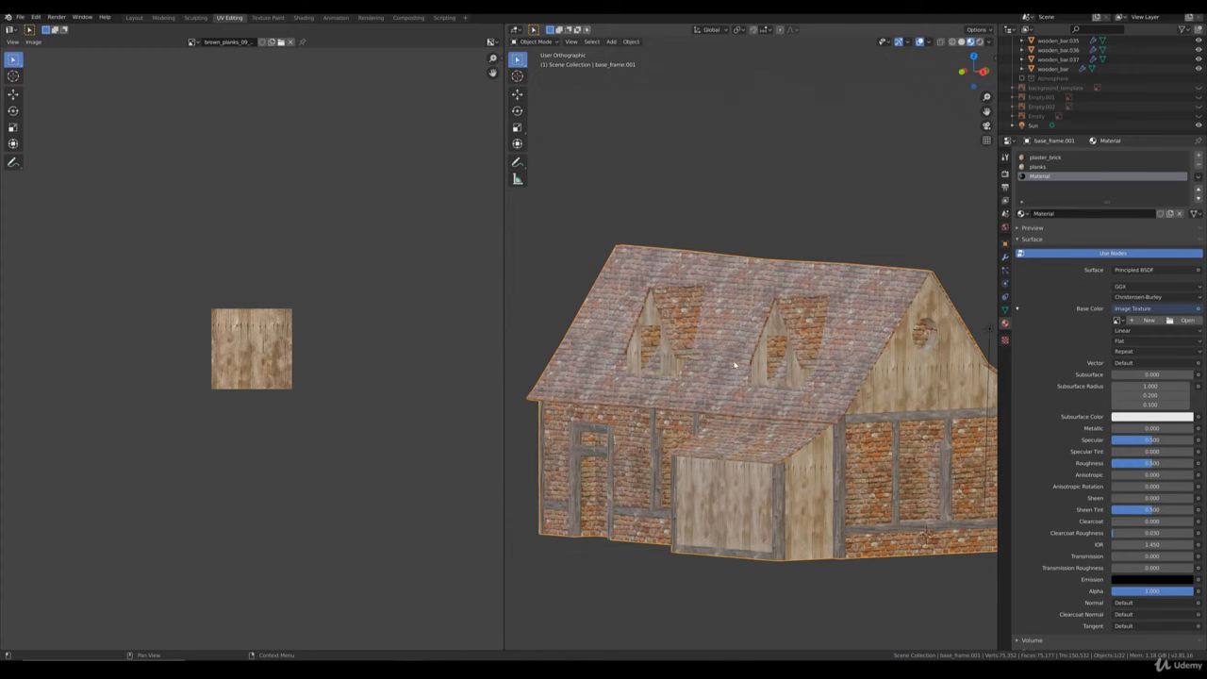
In a solid-shaded front view of the base frame, box-select the upper faces of the front roof slope around the right dormer.
{"action": "key", "text": "KP_1"}
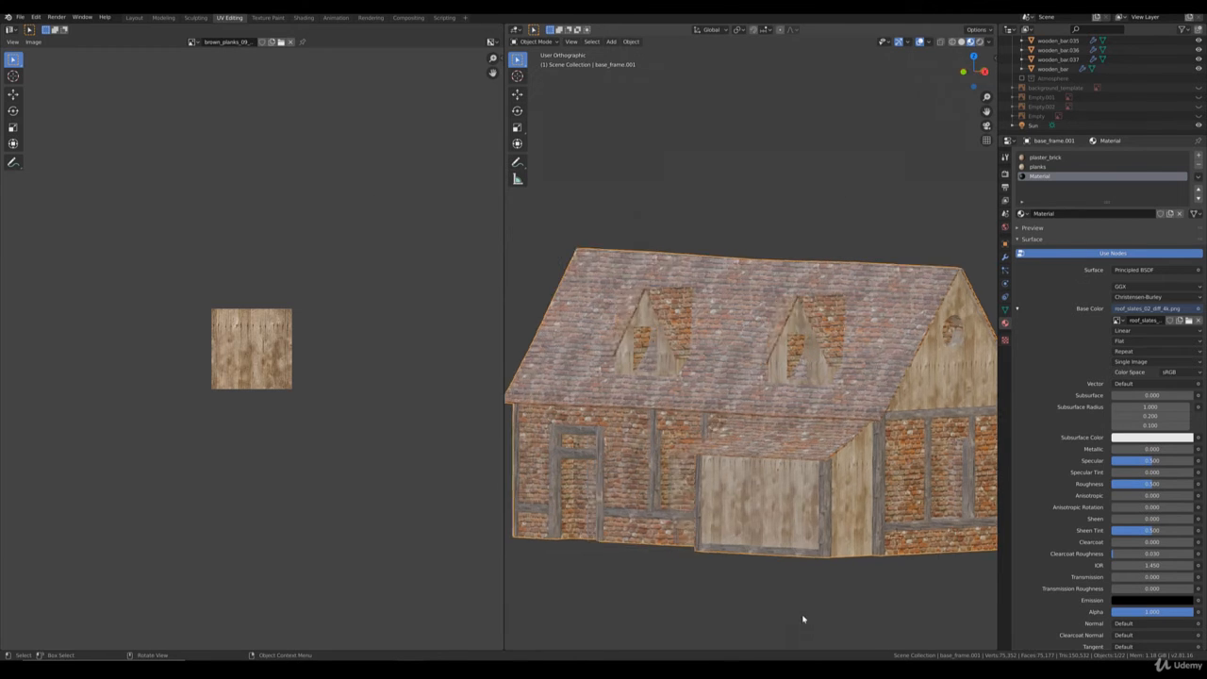
{"action": "key", "text": "Tab"}
{"action": "key", "text": "z"}
{"action": "left_click", "coordinate": [868, 451]}
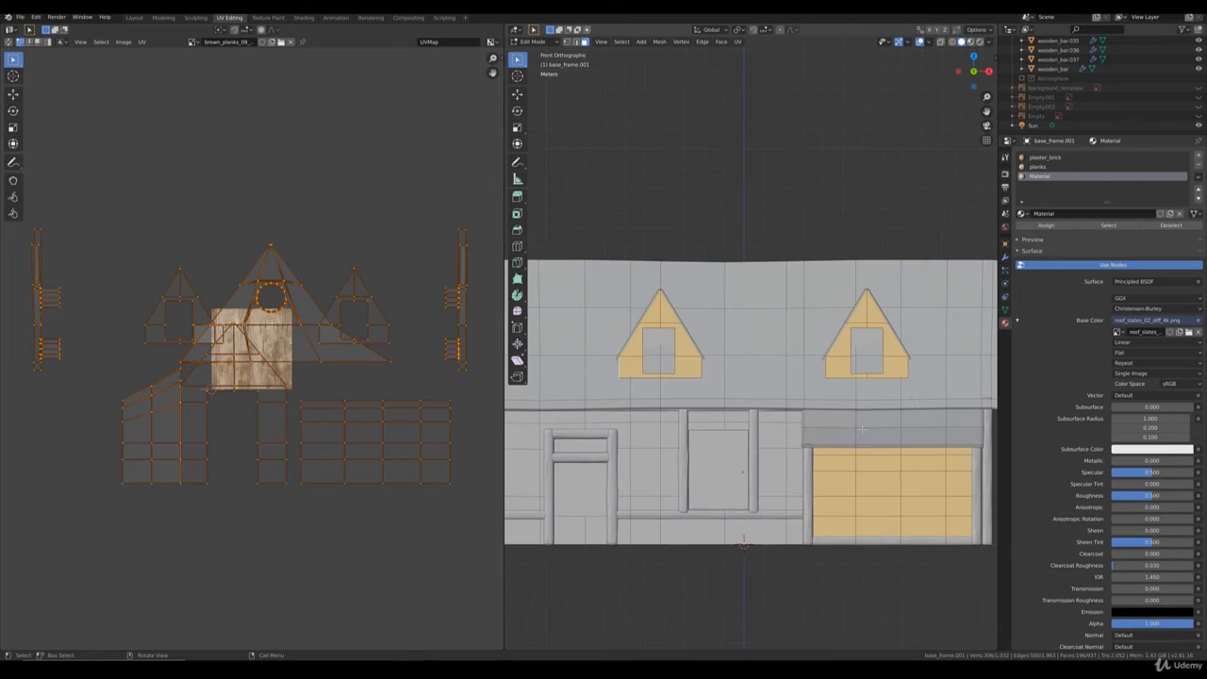
{"action": "left_click", "coordinate": [943, 388]}
{"action": "middle_click_drag", "start_coordinate": [943, 389], "coordinate": [875, 396], "text": "shift"}
{"action": "key", "text": "b"}
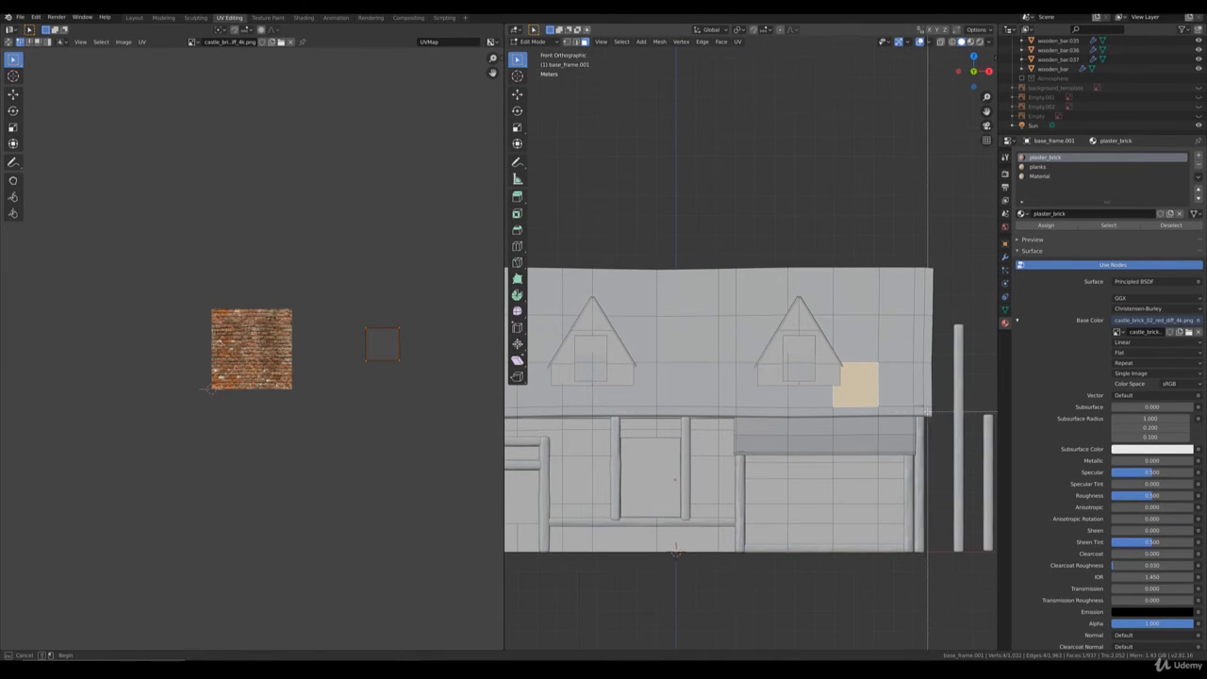
{"action": "left_click_drag", "start_coordinate": [884, 305], "coordinate": [646, 301]}
Box-select the front roof slope faces from the middle of the left dormer across to the roof's right end, adding them to the selection.
{"action": "key", "text": "b"}
{"action": "key", "text": "b"}
{"action": "key", "text": "b"}
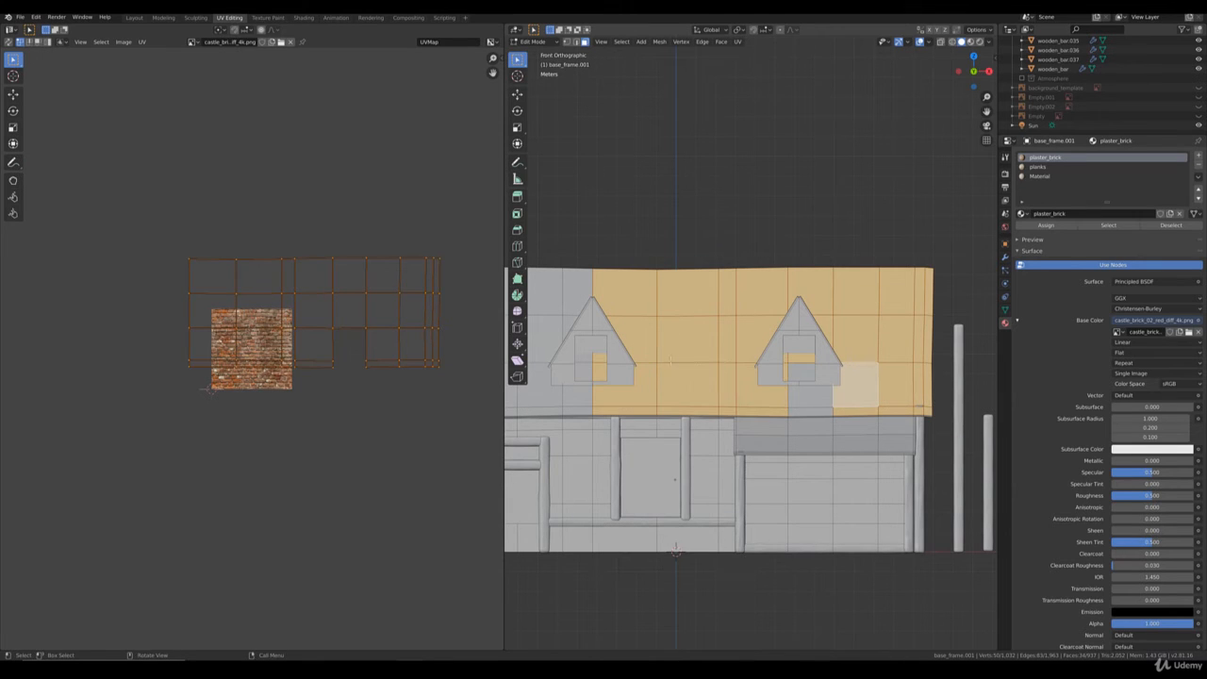
{"action": "key", "text": "Escape"}
{"action": "middle_click_drag", "start_coordinate": [676, 479], "coordinate": [735, 342]}
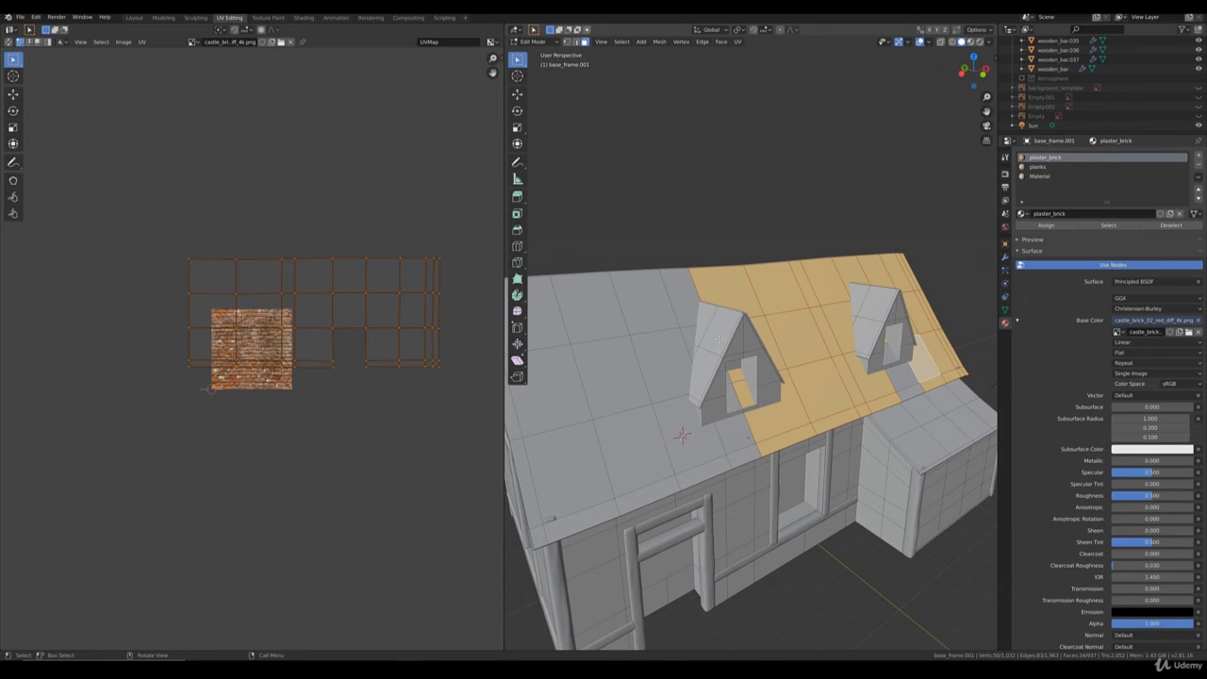
{"action": "middle_click_drag", "start_coordinate": [714, 355], "coordinate": [943, 274]}
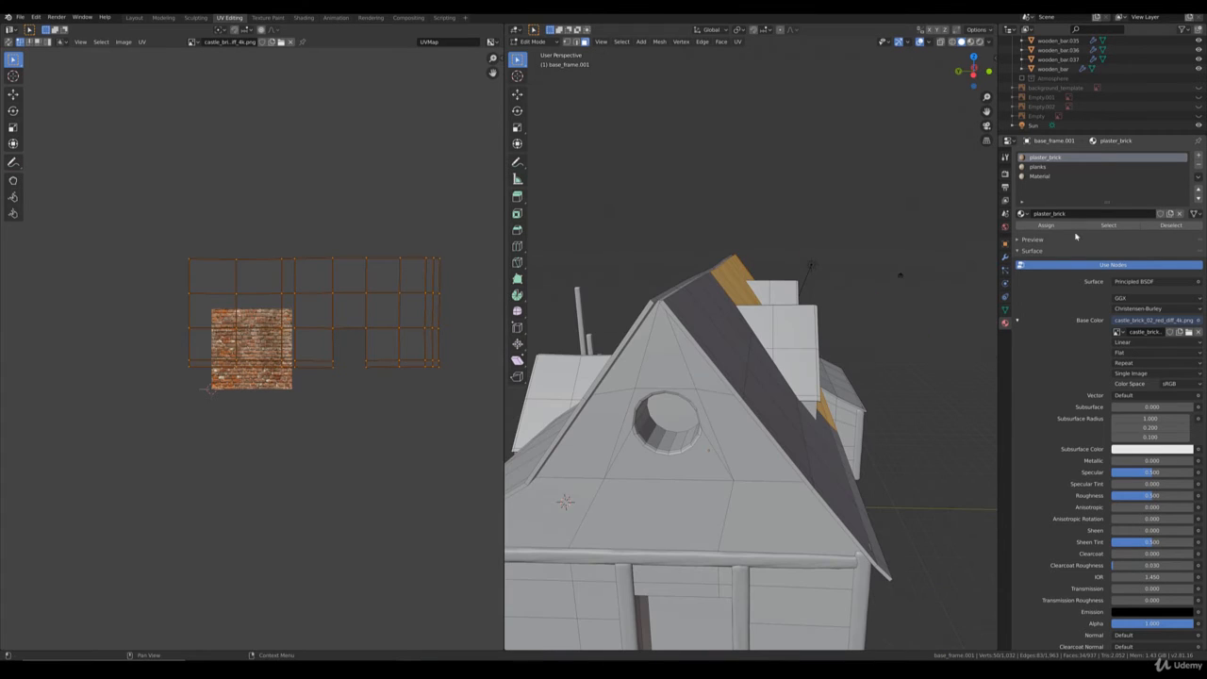
Rename the base frame's third material as roofing.
{"action": "left_click", "coordinate": [1039, 176]}
{"action": "double_click", "coordinate": [1049, 214]}
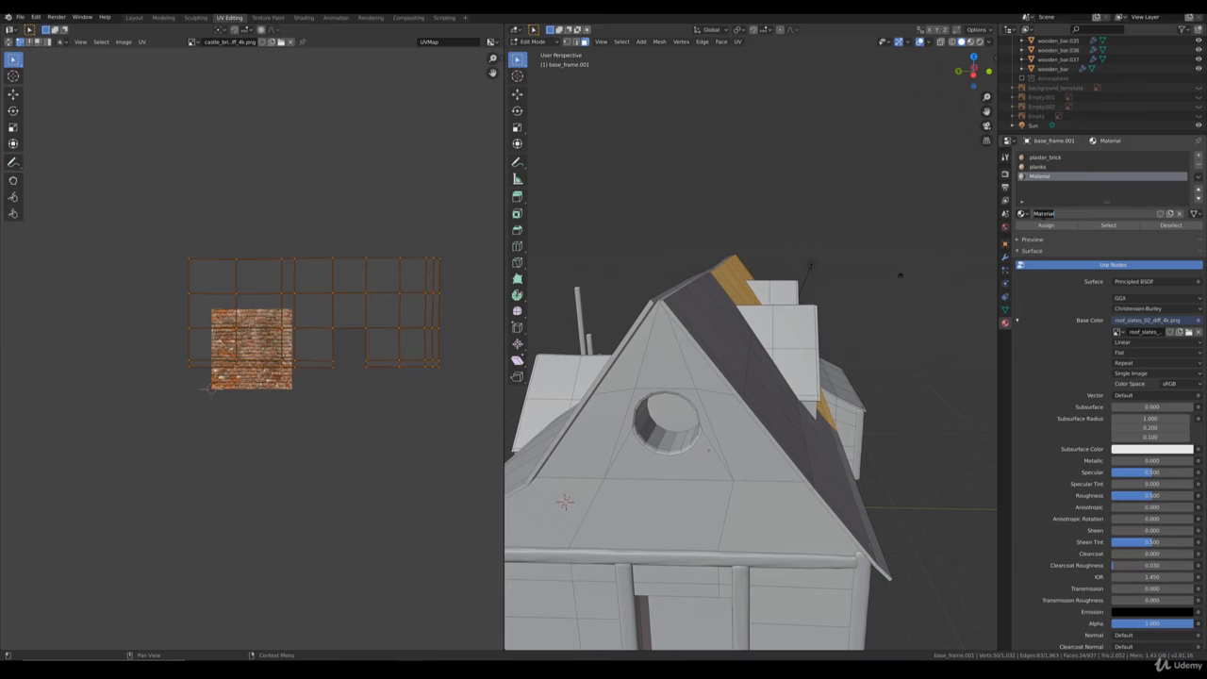
{"action": "key", "text": "BackSpace"}
{"action": "type", "text": "roofing"}
{"action": "key", "text": "Return"}
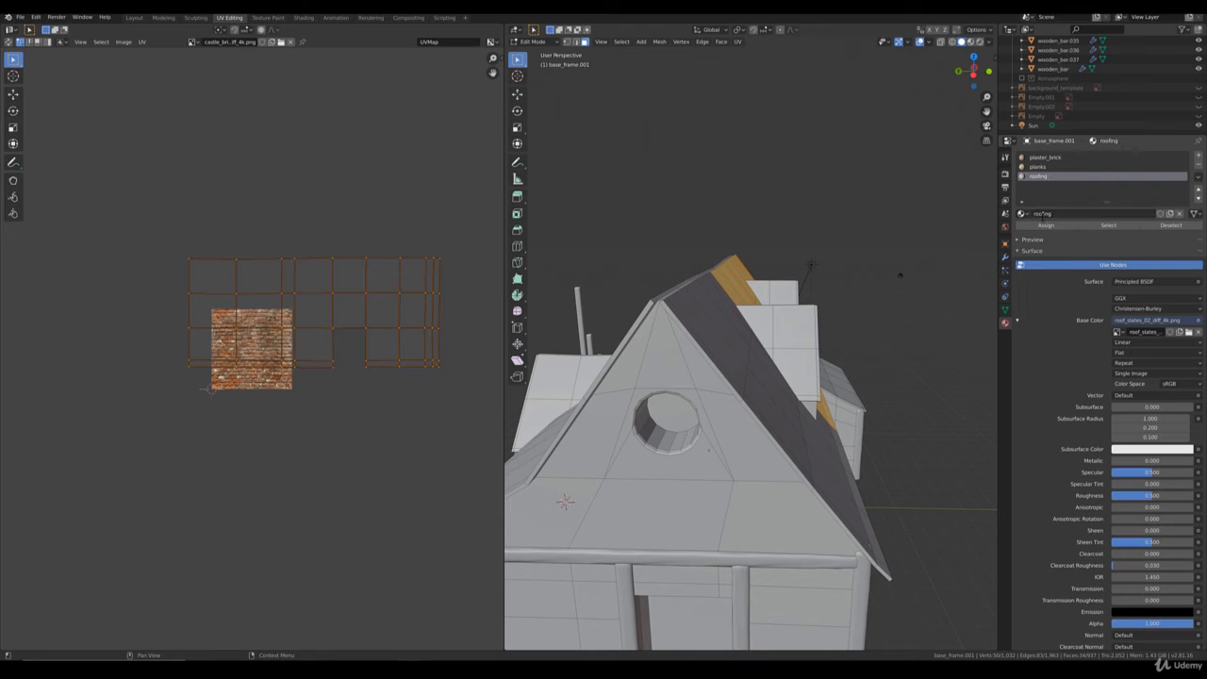
Extend the face selection to the rest of the main roof, the dormer roofs and the lean-to roof.
{"action": "middle_click_drag", "start_coordinate": [564, 501], "coordinate": [651, 419]}
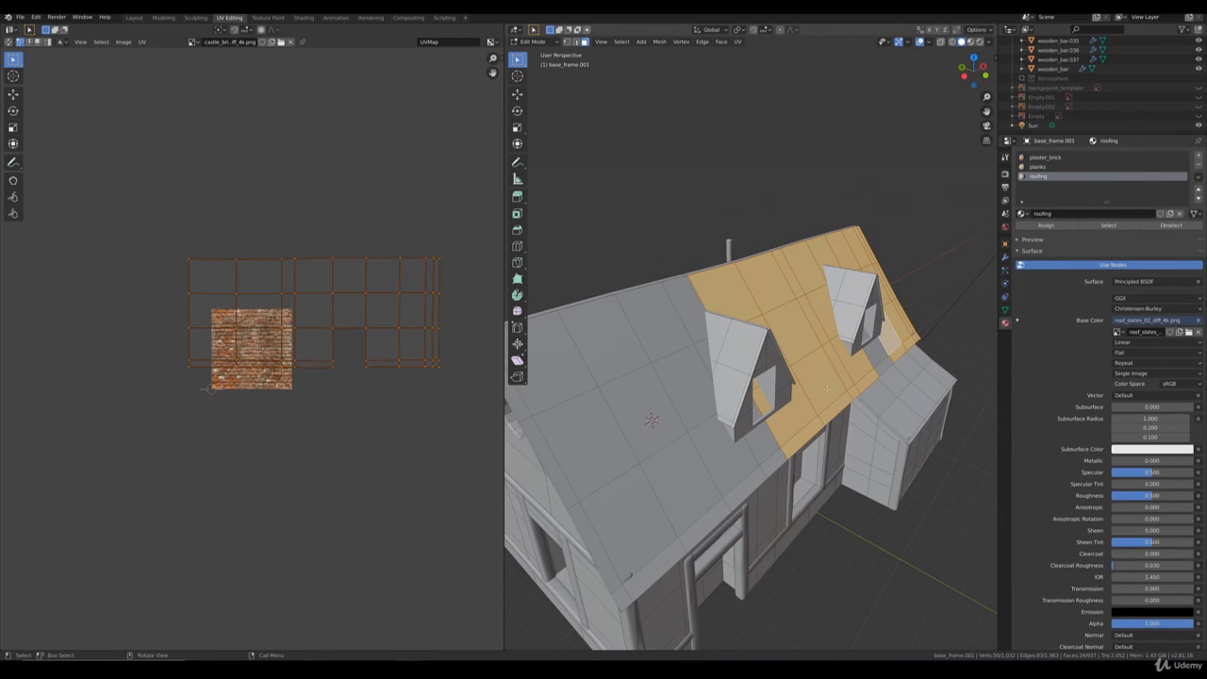
{"action": "middle_click_drag", "start_coordinate": [767, 470], "coordinate": [790, 412]}
{"action": "scroll", "coordinate": [784, 399], "scroll_direction": "down", "scroll_amount": 2}
{"action": "left_click", "coordinate": [505, 670]}
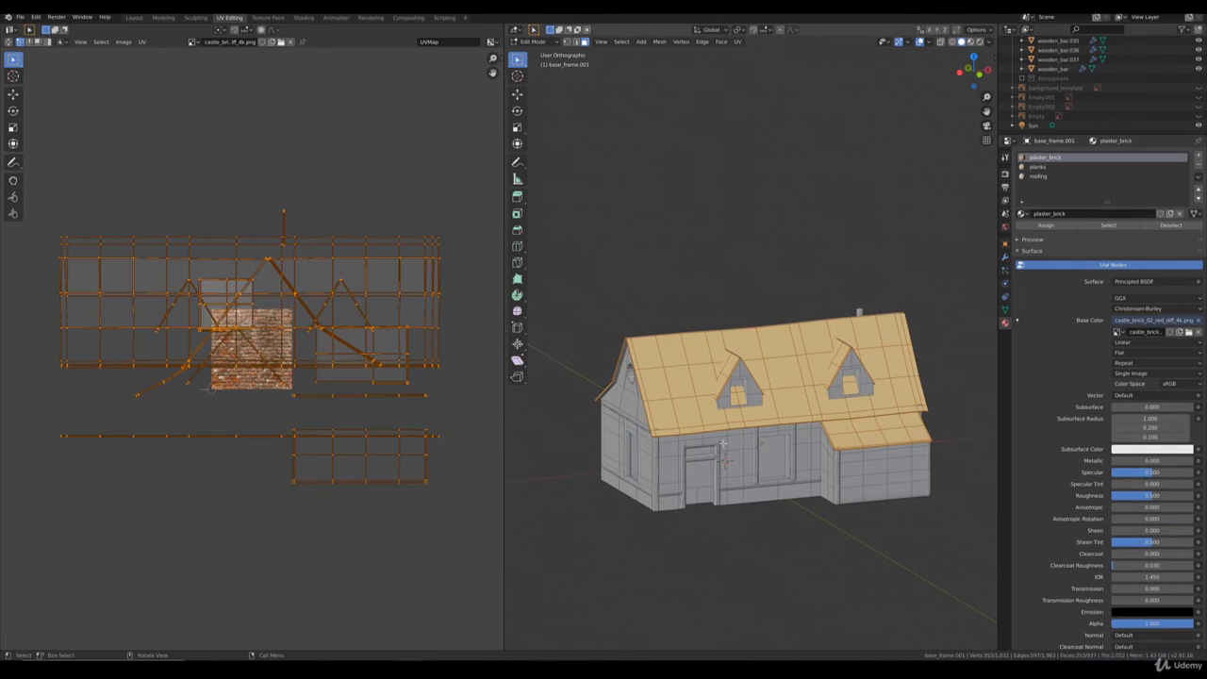
Add the leftover small edge faces of the porch roof to the selection, checking the roof from all sides.
{"action": "scroll", "coordinate": [755, 467], "scroll_direction": "up", "scroll_amount": 5}
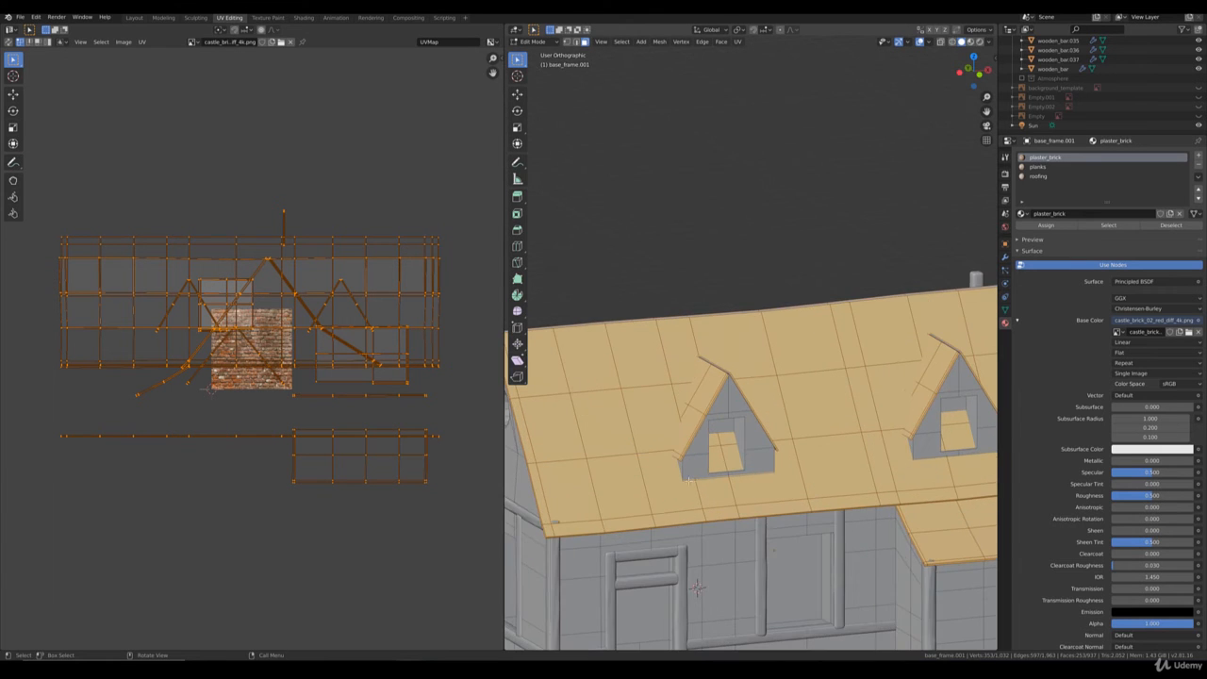
{"action": "scroll", "coordinate": [721, 412], "scroll_direction": "up", "scroll_amount": 4}
{"action": "middle_click_drag", "start_coordinate": [721, 413], "coordinate": [797, 382]}
{"action": "scroll", "coordinate": [604, 338], "scroll_direction": "down", "scroll_amount": 8}
{"action": "scroll", "coordinate": [811, 383], "scroll_direction": "up", "scroll_amount": 2}
{"action": "middle_click_drag", "start_coordinate": [891, 385], "coordinate": [810, 394]}
{"action": "scroll", "coordinate": [856, 397], "scroll_direction": "down", "scroll_amount": 3}
{"action": "scroll", "coordinate": [811, 394], "scroll_direction": "up", "scroll_amount": 3}
{"action": "middle_click_drag", "start_coordinate": [879, 405], "coordinate": [687, 482]}
{"action": "scroll", "coordinate": [687, 482], "scroll_direction": "up", "scroll_amount": 4}
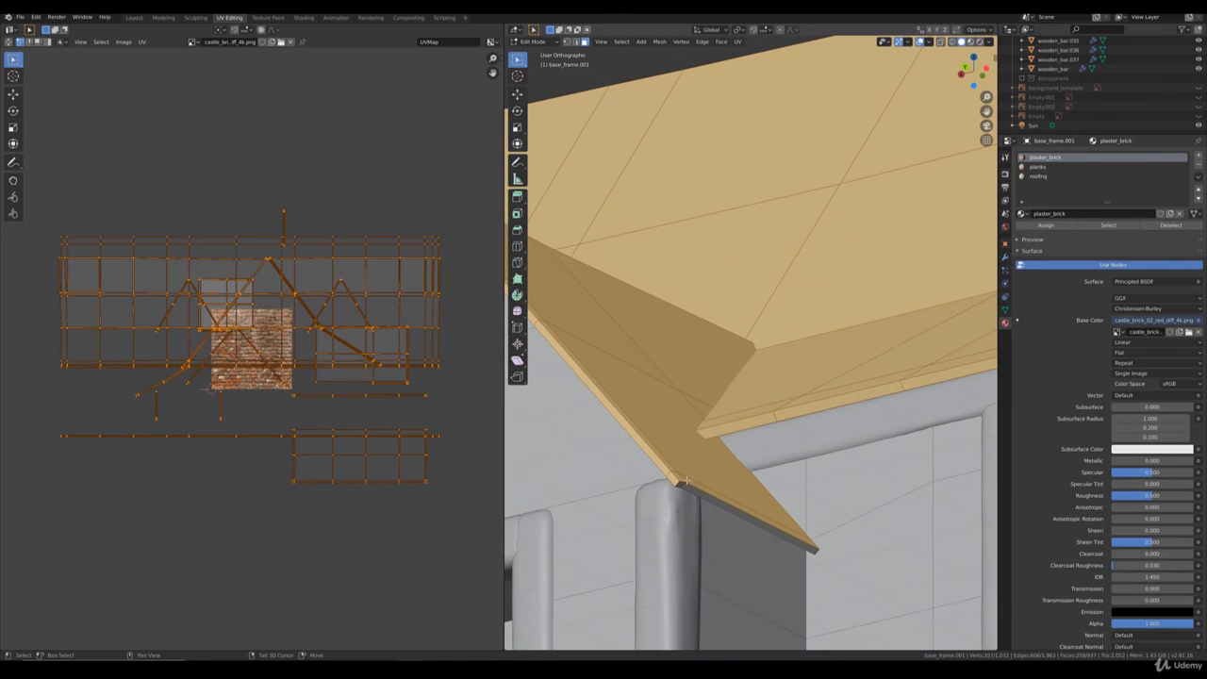
{"action": "scroll", "coordinate": [818, 440], "scroll_direction": "down", "scroll_amount": 4}
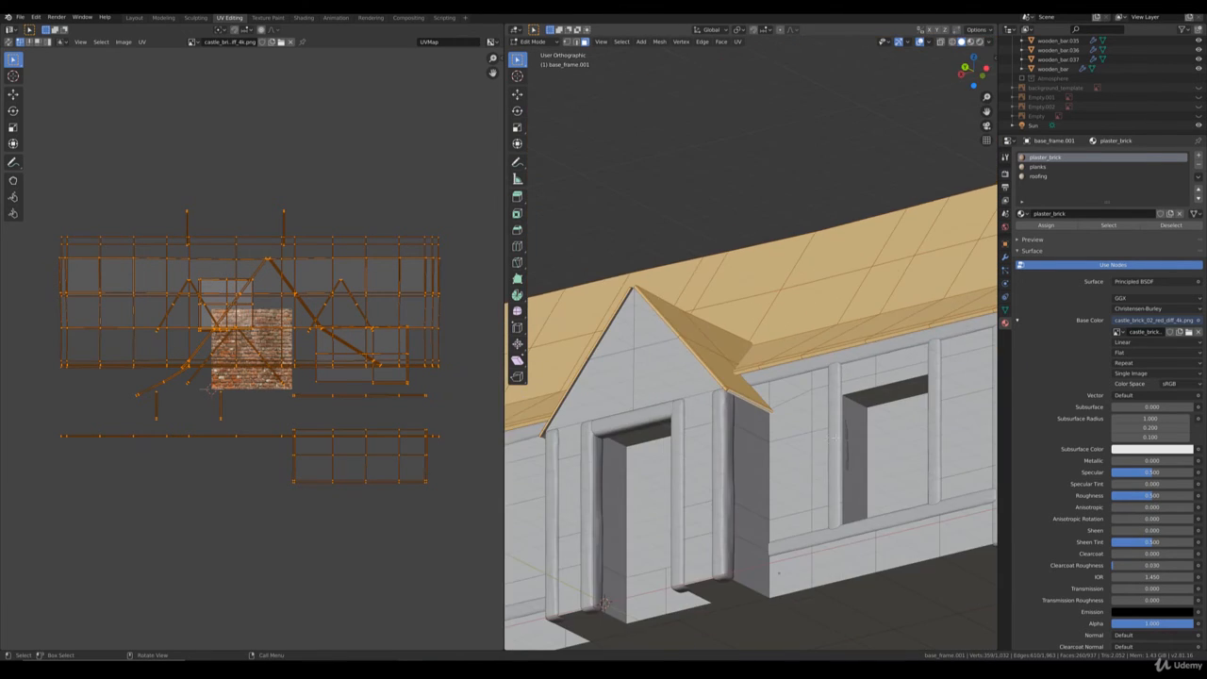
{"action": "scroll", "coordinate": [818, 439], "scroll_direction": "down", "scroll_amount": 3}
{"action": "scroll", "coordinate": [772, 410], "scroll_direction": "up", "scroll_amount": 4}
{"action": "middle_click_drag", "start_coordinate": [817, 440], "coordinate": [643, 396]}
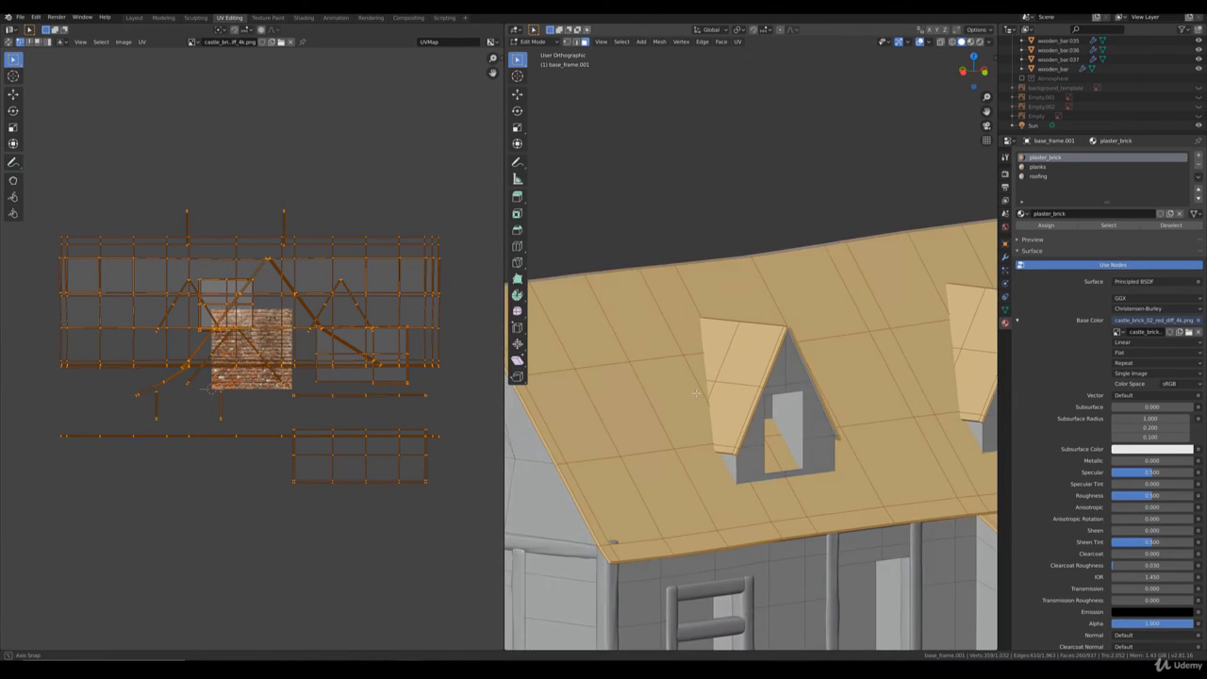
{"action": "scroll", "coordinate": [643, 396], "scroll_direction": "down", "scroll_amount": 3}
Assign the roofing material to the selected roof faces and view the base frame in Object Mode with Material Preview shading.
{"action": "left_click", "coordinate": [1041, 177]}
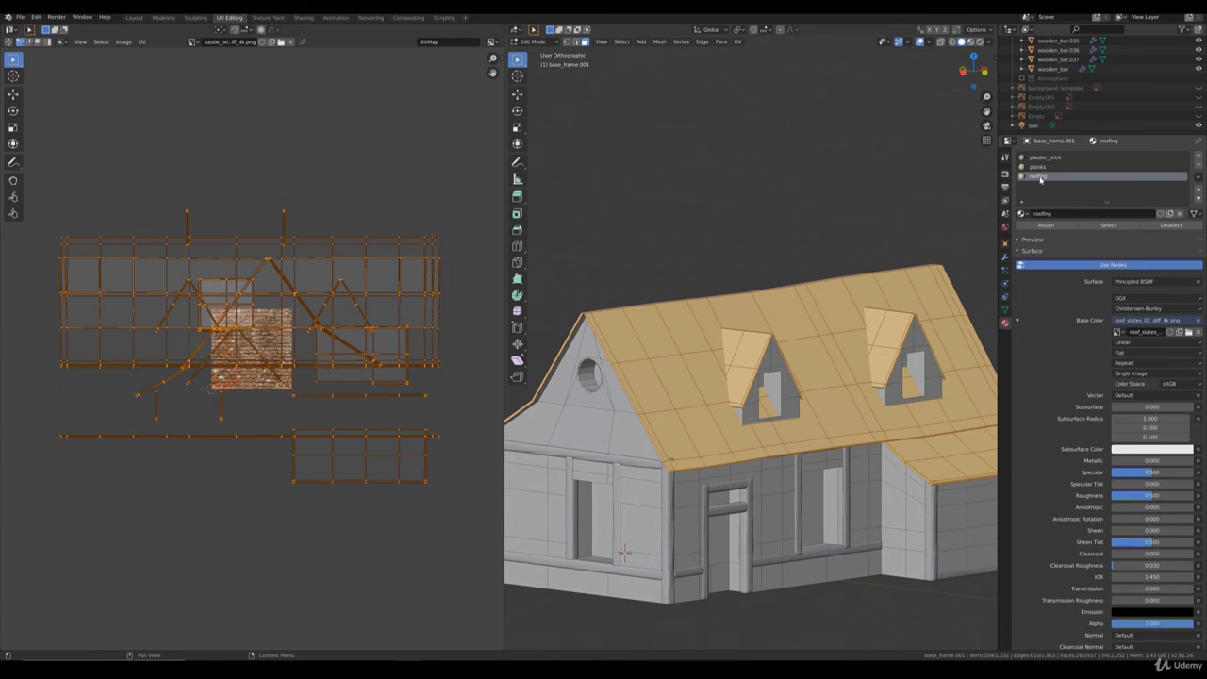
{"action": "left_click", "coordinate": [1046, 224]}
{"action": "key", "text": "Tab"}
{"action": "key", "text": "z"}
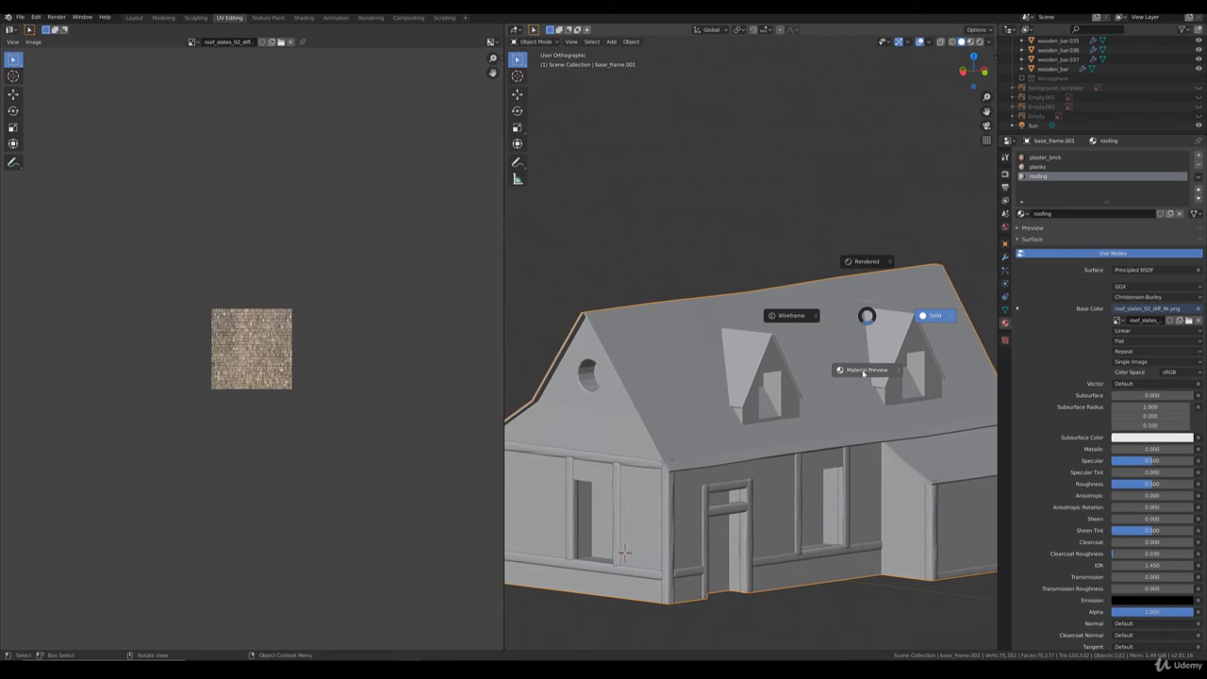
{"action": "left_click", "coordinate": [783, 359]}
{"action": "middle_click_drag", "start_coordinate": [813, 415], "coordinate": [745, 403]}
{"action": "scroll", "coordinate": [749, 412], "scroll_direction": "down", "scroll_amount": 5}
{"action": "scroll", "coordinate": [744, 403], "scroll_direction": "up", "scroll_amount": 6}
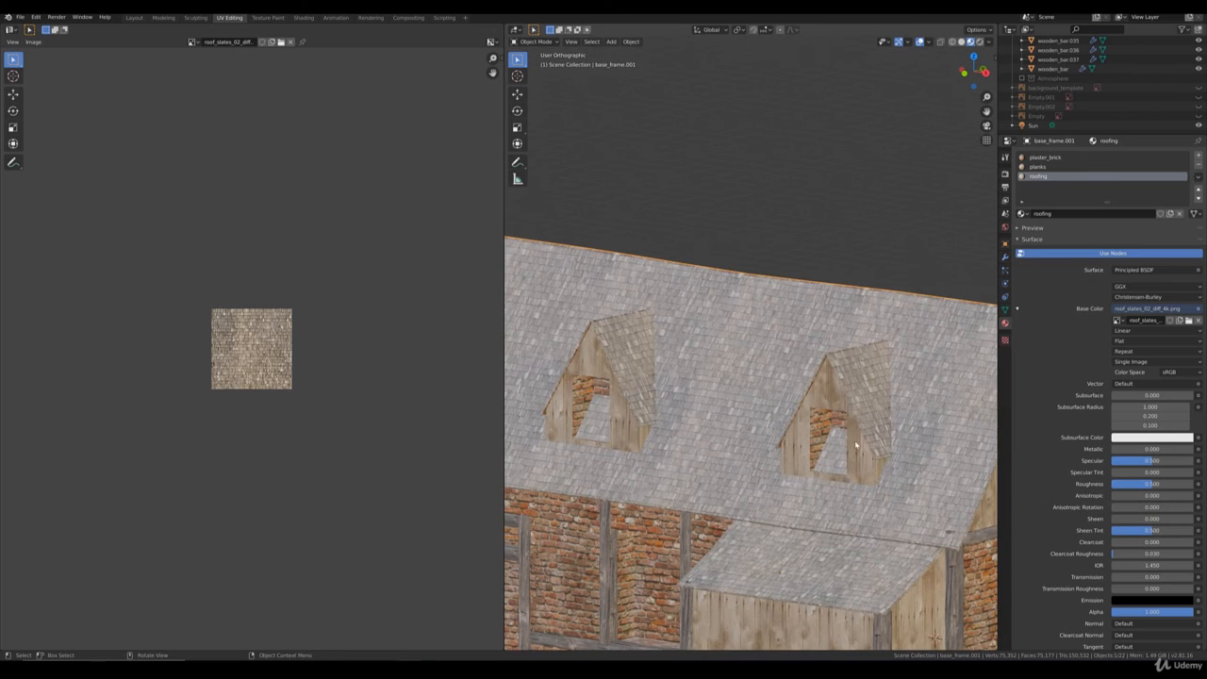
Return to Edit Mode and scale the selected roof faces' UVs down to about 0.37 to enlarge the slates.
{"action": "key", "text": "Tab"}
{"action": "key", "text": "s"}
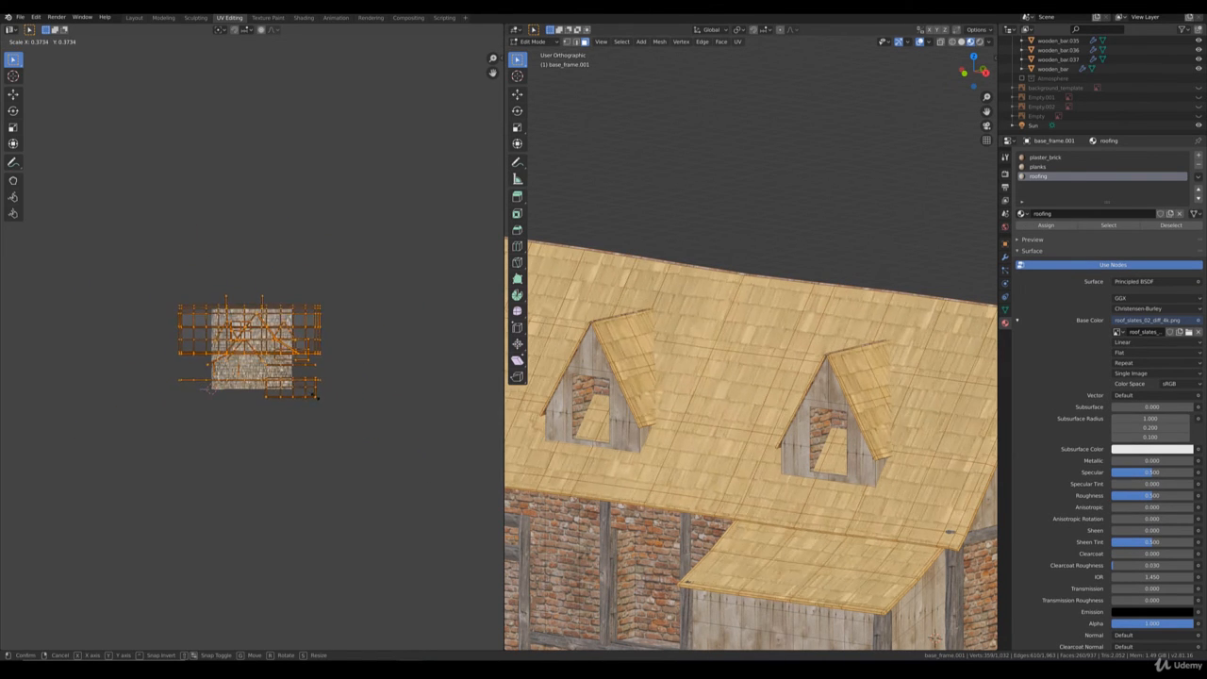
{"action": "left_click", "coordinate": [324, 423]}
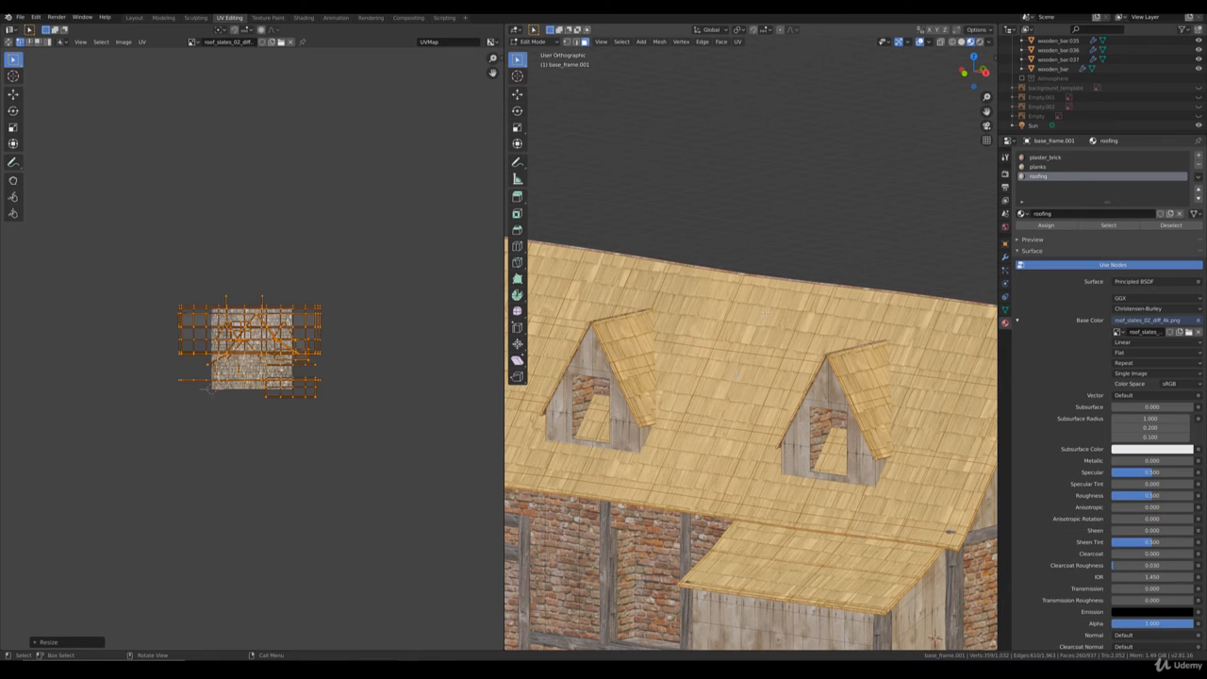
Fine-tune the roof UVs by scaling them to about 0.93 and twice to about 1.03, nudging their position between and after the resizes.
{"action": "key", "text": "s"}
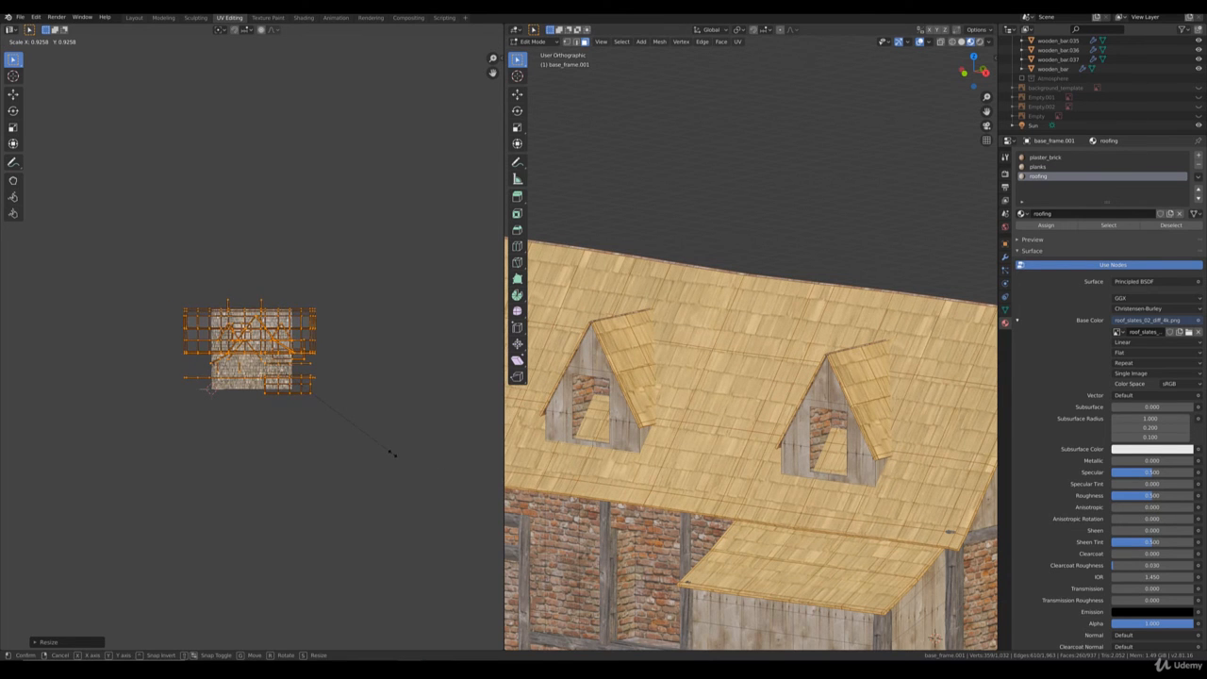
{"action": "key", "text": "g"}
{"action": "left_click", "coordinate": [382, 483]}
{"action": "key", "text": "s"}
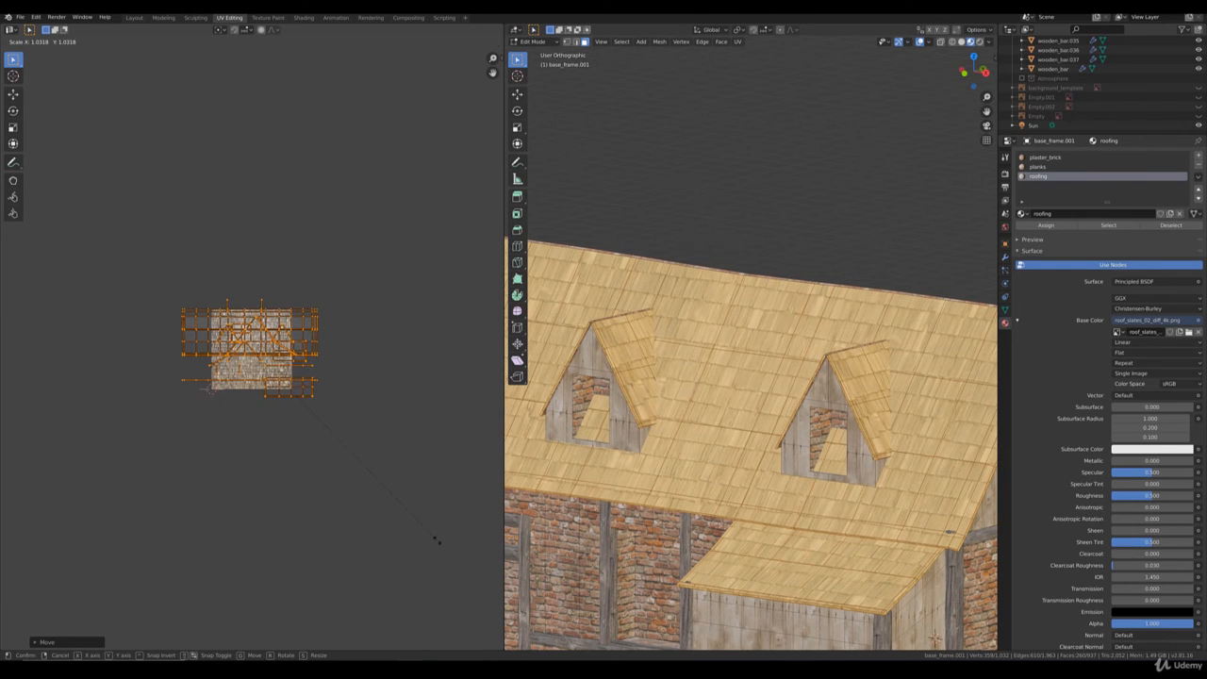
{"action": "left_click", "coordinate": [380, 507]}
{"action": "key", "text": "s"}
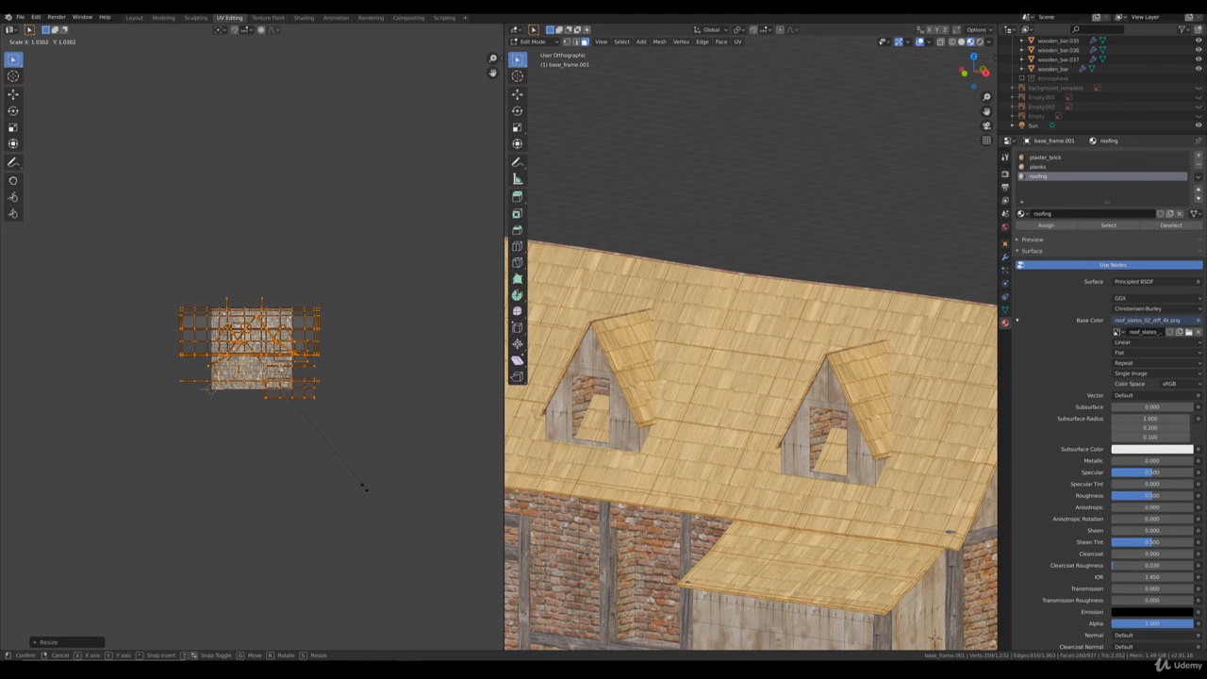
{"action": "left_click", "coordinate": [366, 488]}
{"action": "key", "text": "g"}
{"action": "left_click", "coordinate": [361, 487]}
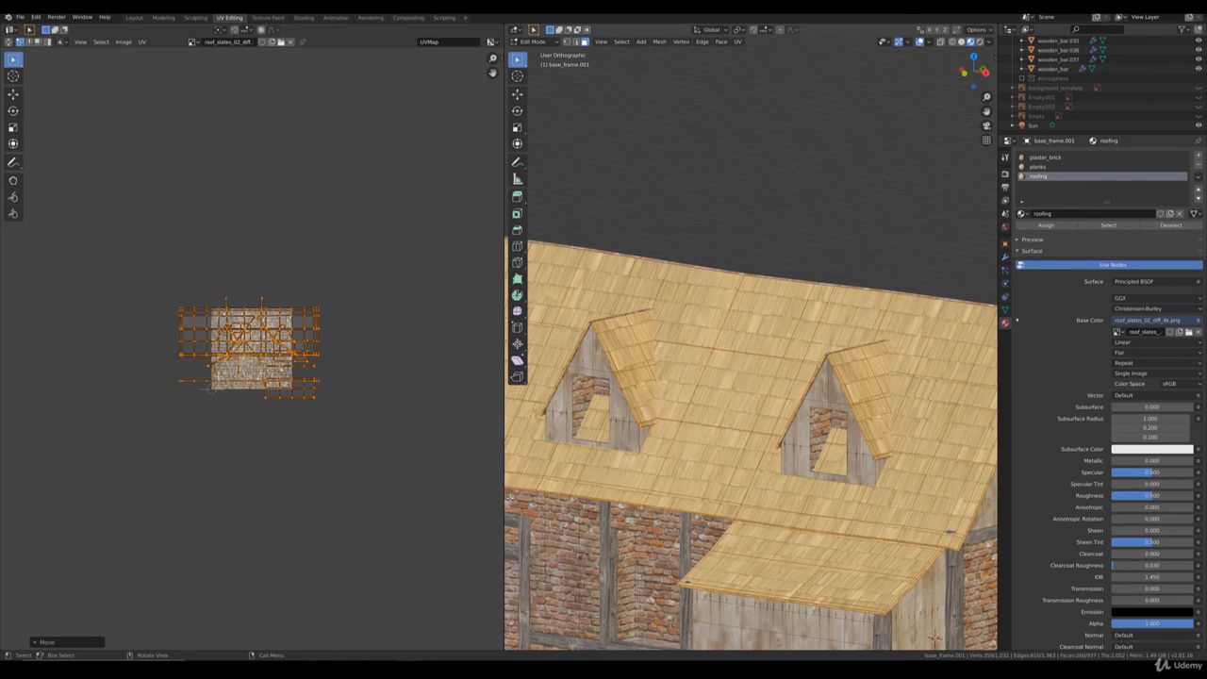
Enlarge the roof UVs by a factor of about 1.06 and nudge them over the slate image.
{"action": "key", "text": "s"}
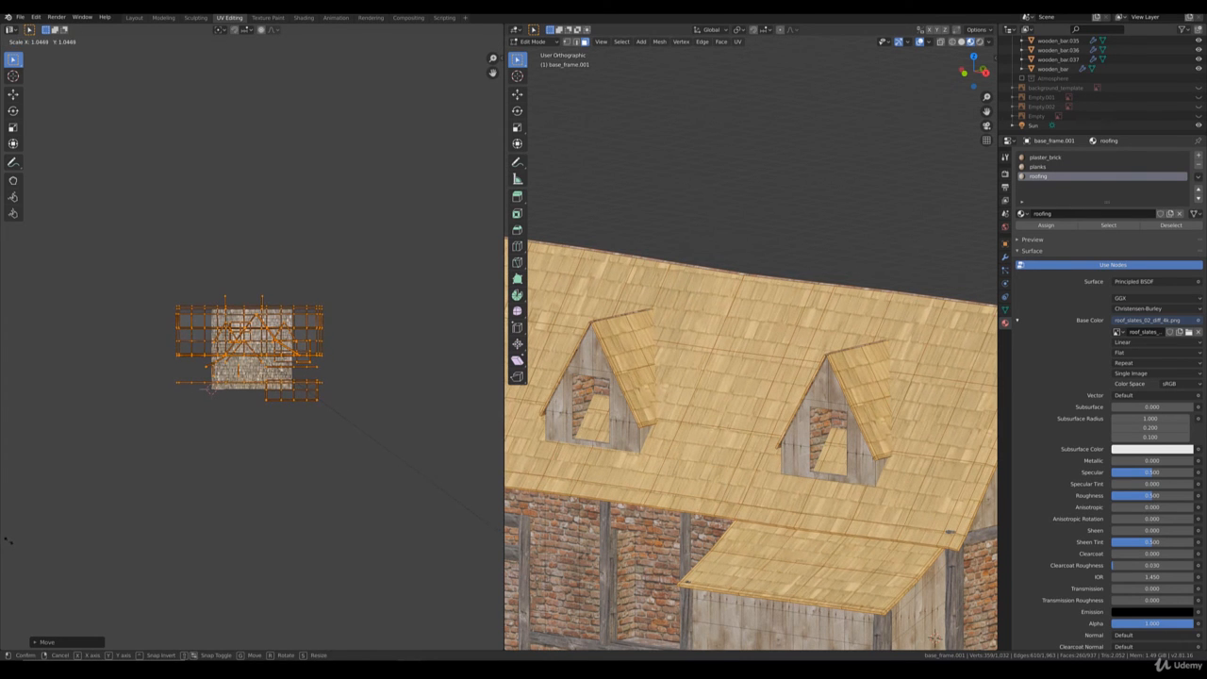
{"action": "left_click", "coordinate": [499, 536]}
{"action": "scroll", "coordinate": [751, 402], "scroll_direction": "up", "scroll_amount": 2}
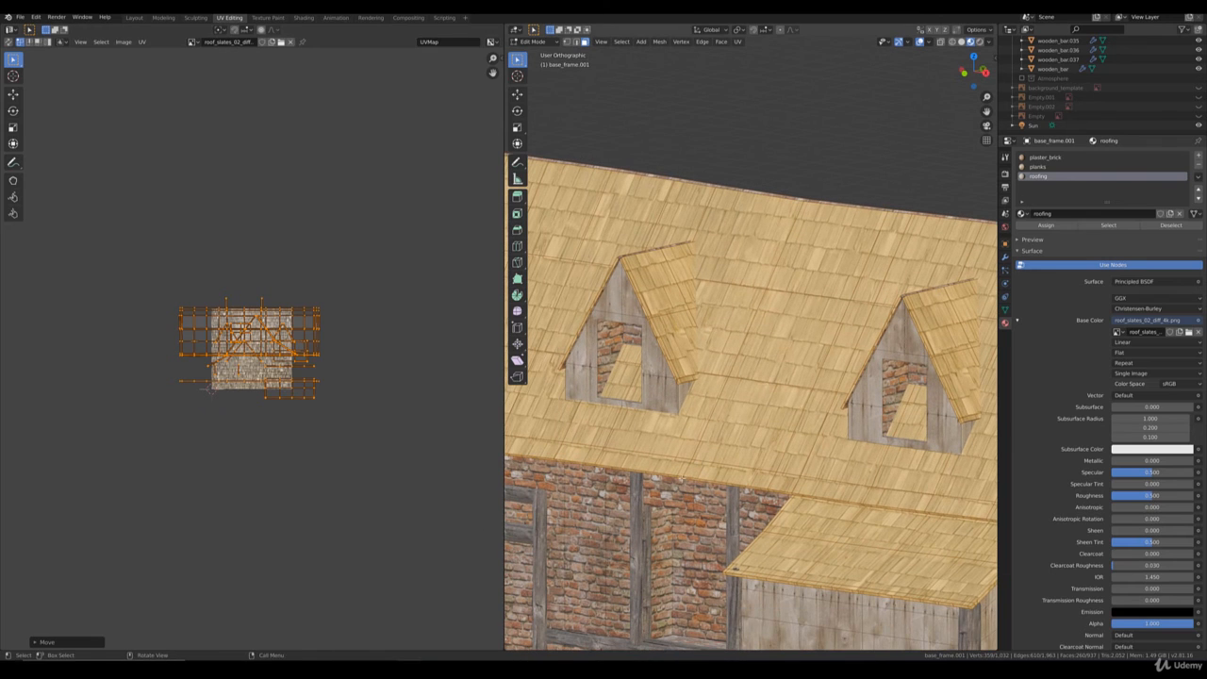
{"action": "key", "text": "s"}
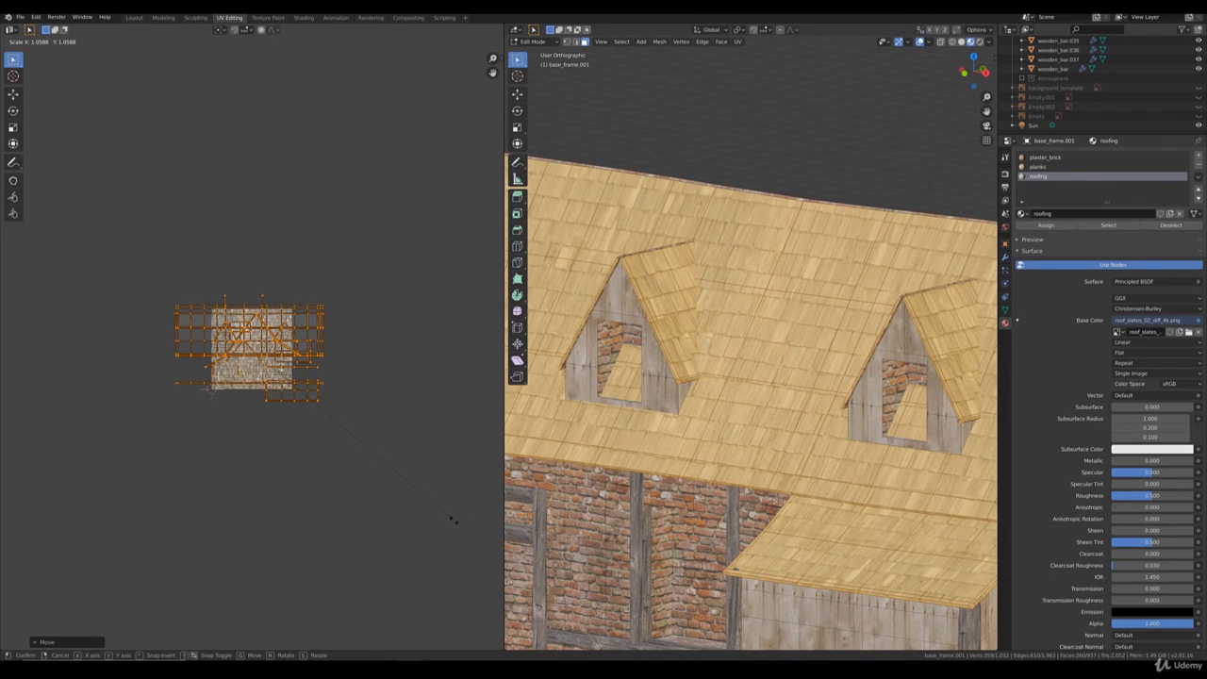
{"action": "left_click", "coordinate": [397, 502]}
{"action": "key", "text": "g"}
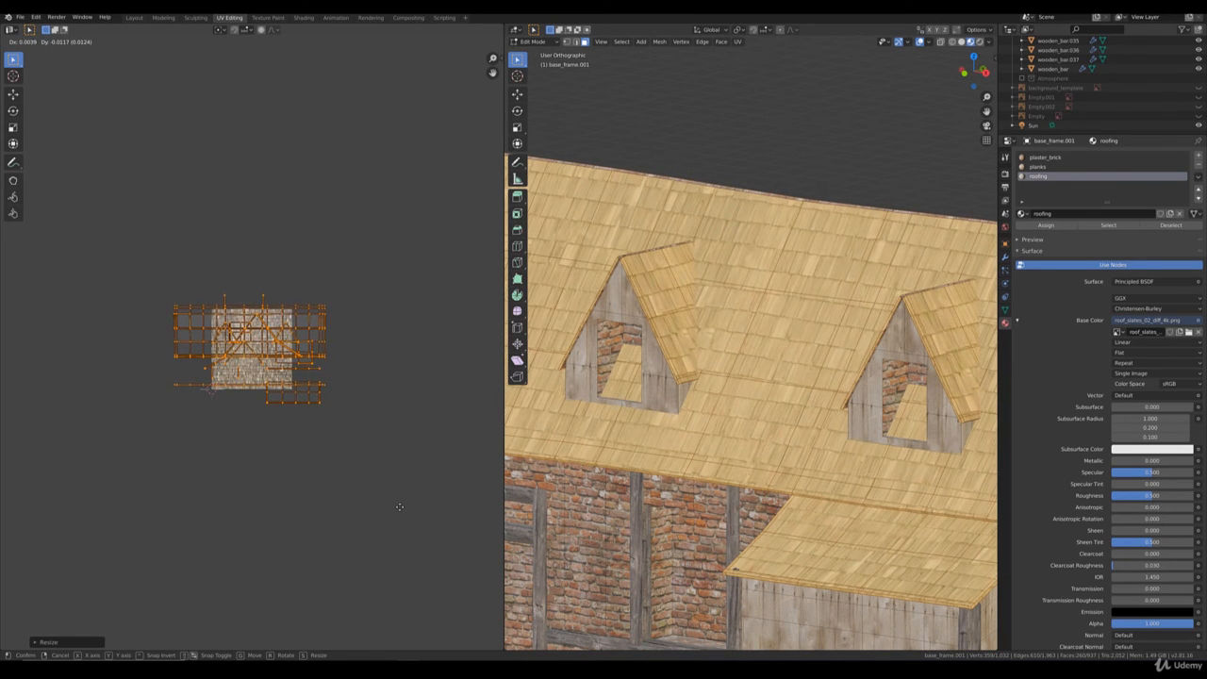
{"action": "left_click", "coordinate": [404, 511]}
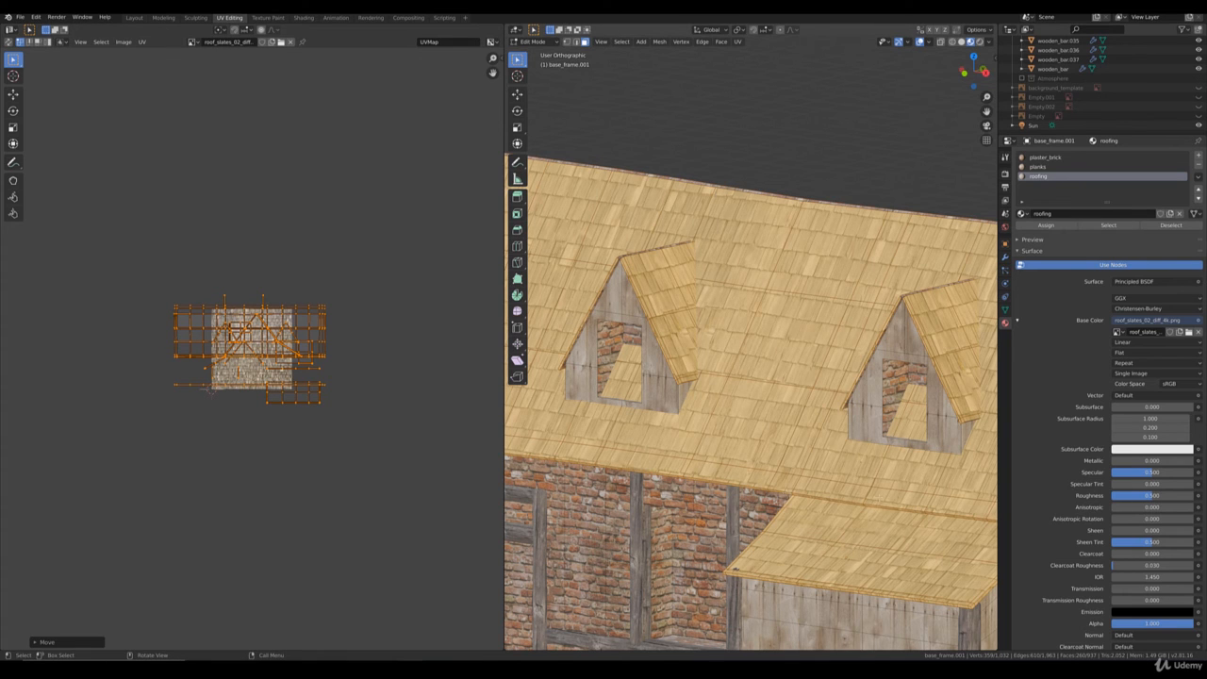
Shrink the roof UVs slightly and shift them a little on the slate image.
{"action": "key", "text": "g"}
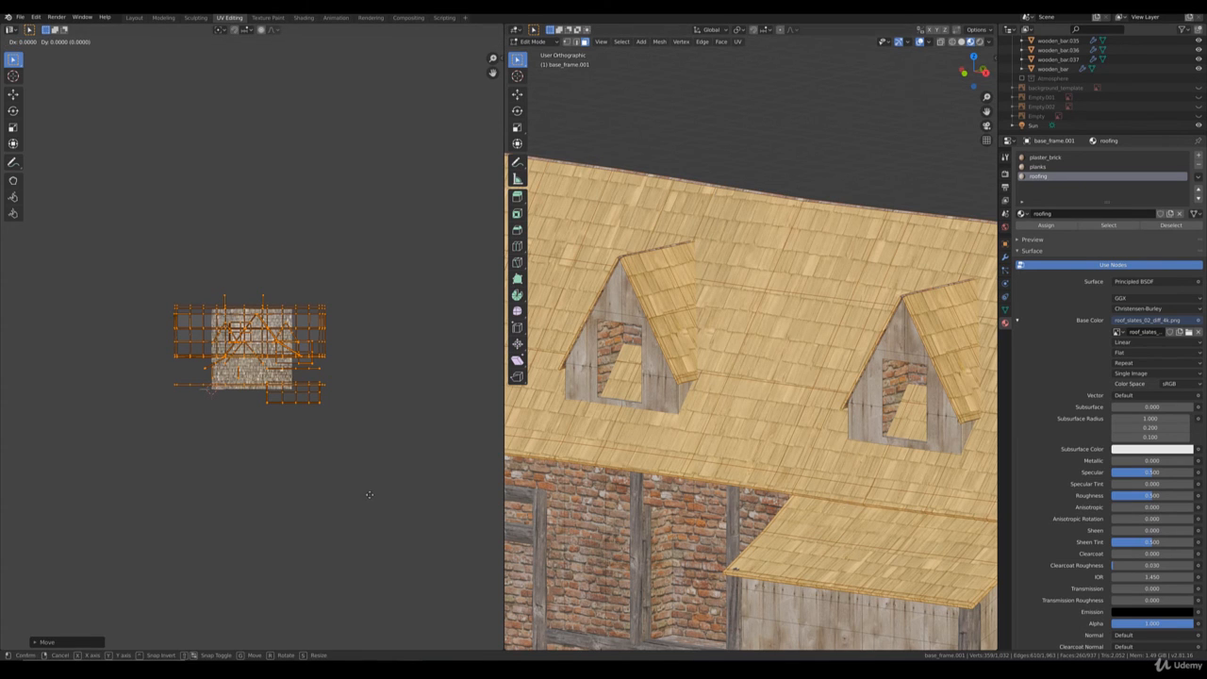
{"action": "key", "text": "s"}
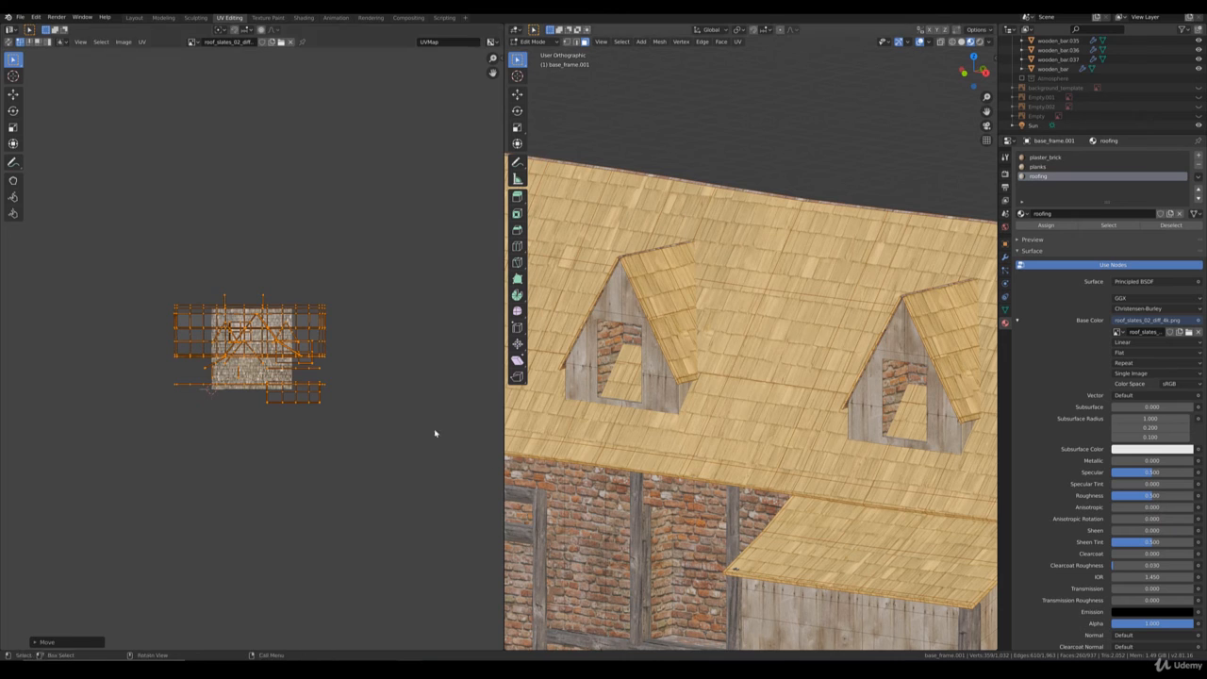
{"action": "left_click", "coordinate": [375, 485]}
{"action": "key", "text": "g"}
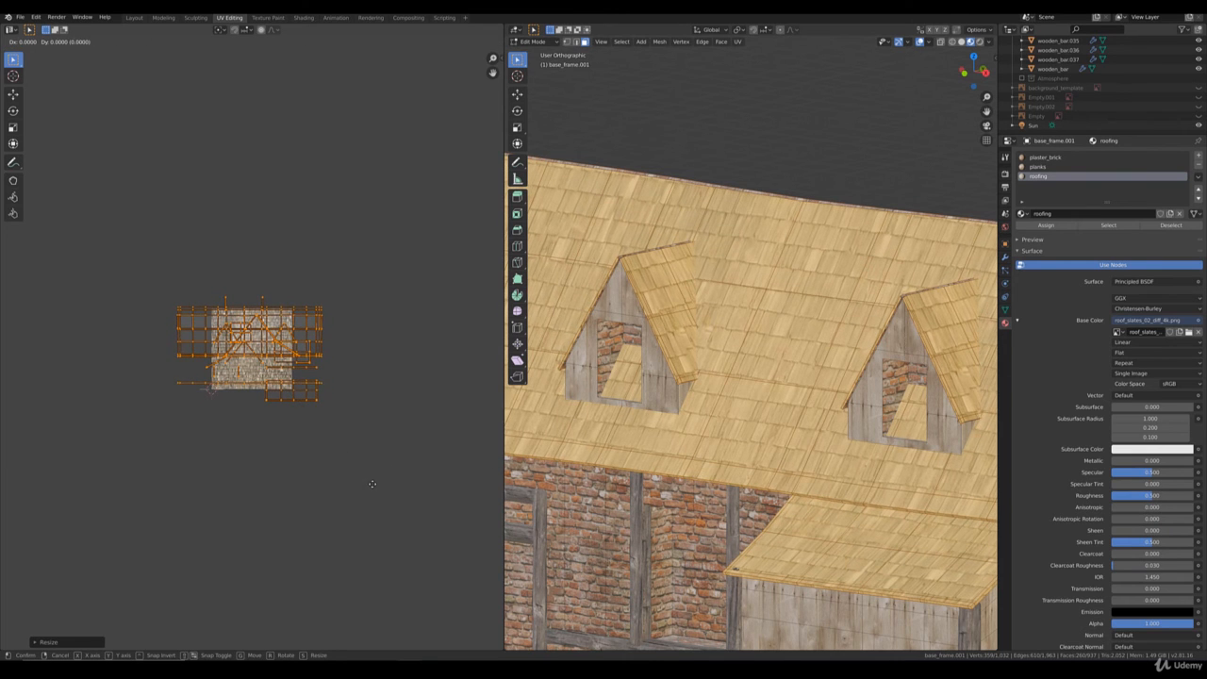
{"action": "left_click", "coordinate": [371, 490]}
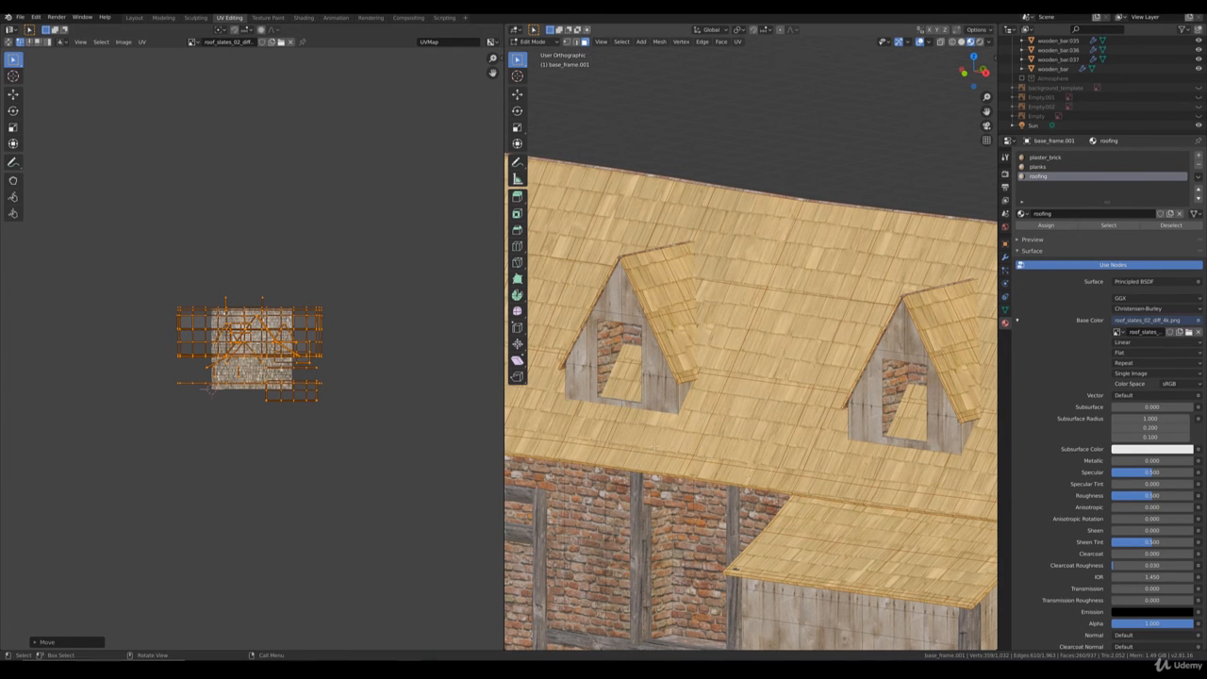
Leave Edit Mode and examine the slate size and alignment on the roof, dormers and lean-to.
{"action": "scroll", "coordinate": [913, 511], "scroll_direction": "down", "scroll_amount": 3}
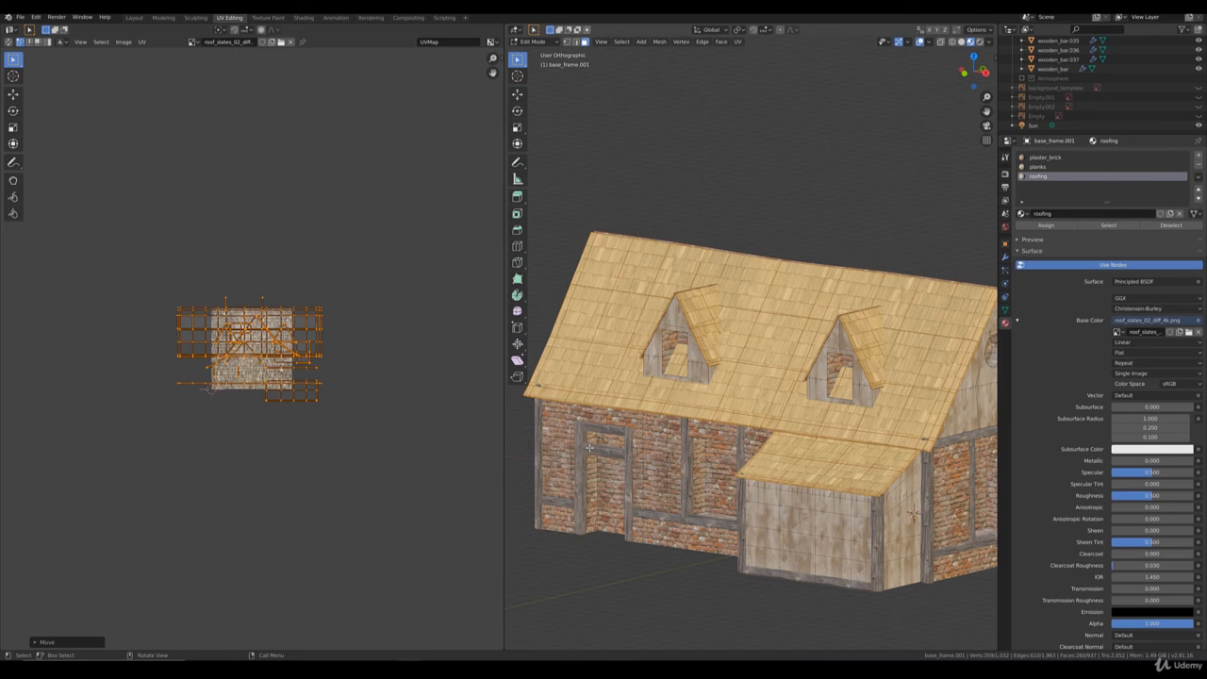
{"action": "middle_click_drag", "start_coordinate": [913, 511], "coordinate": [804, 460]}
{"action": "key", "text": "Tab"}
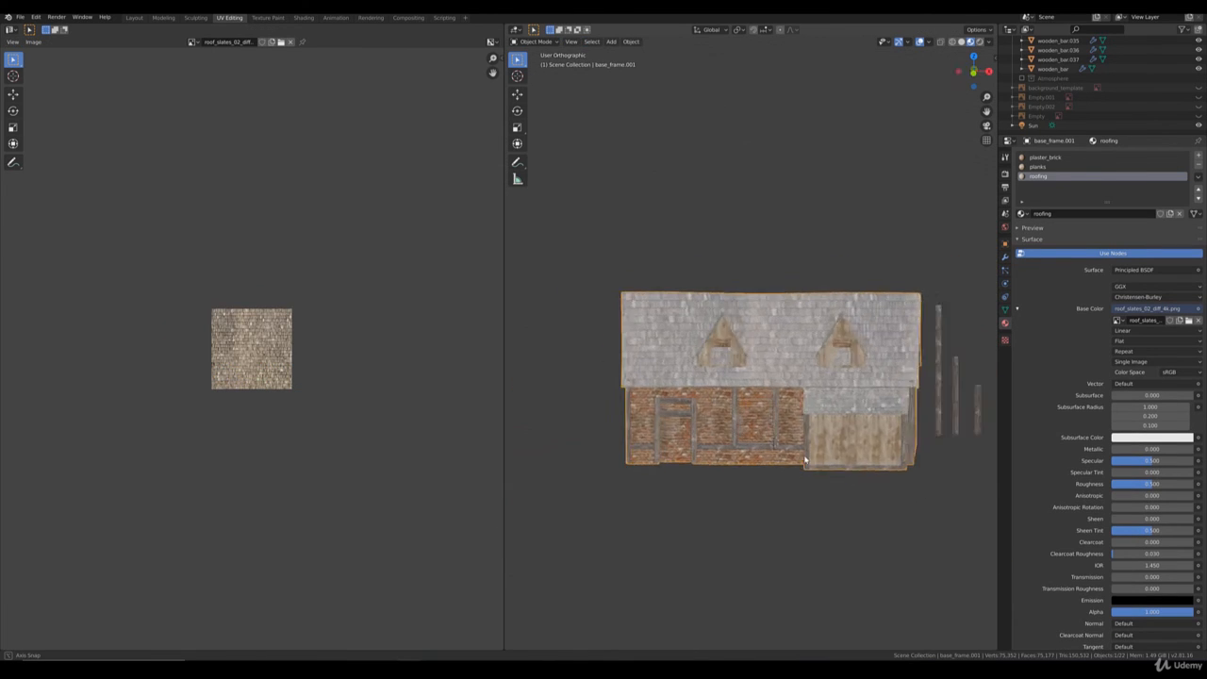
{"action": "scroll", "coordinate": [802, 459], "scroll_direction": "up", "scroll_amount": 4}
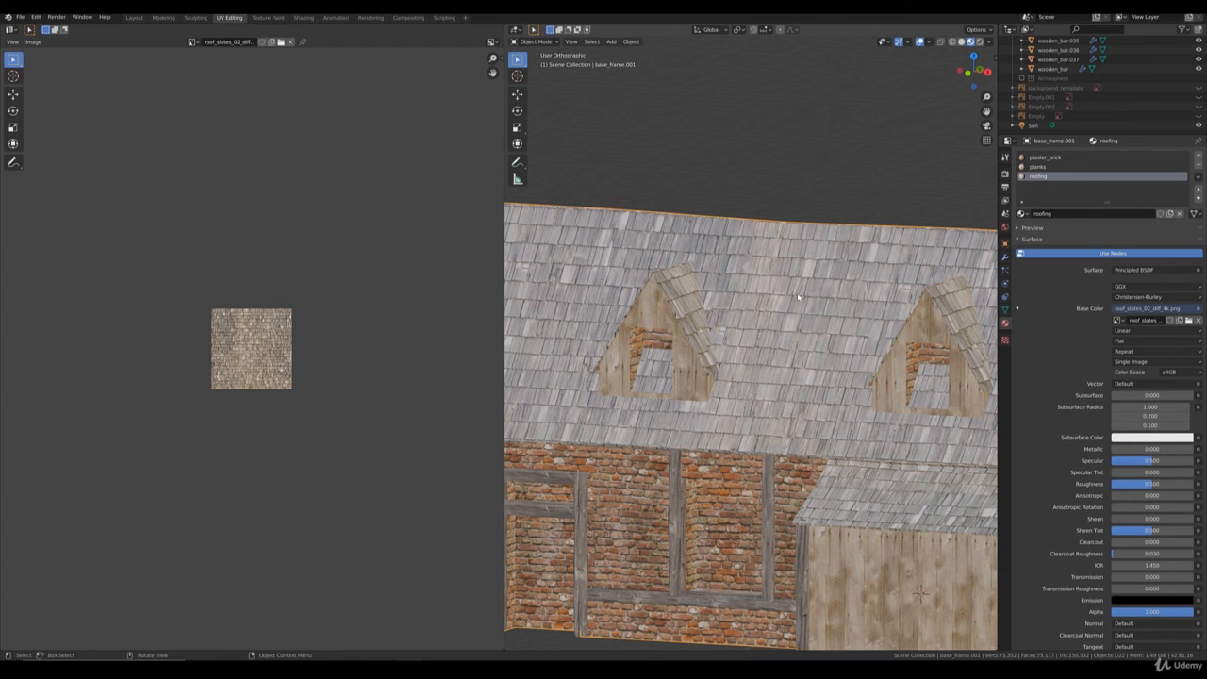
Reopen the base frame for editing, rescale the roof UVs marginally and nudge them to realign the slate rows.
{"action": "key", "text": "Tab"}
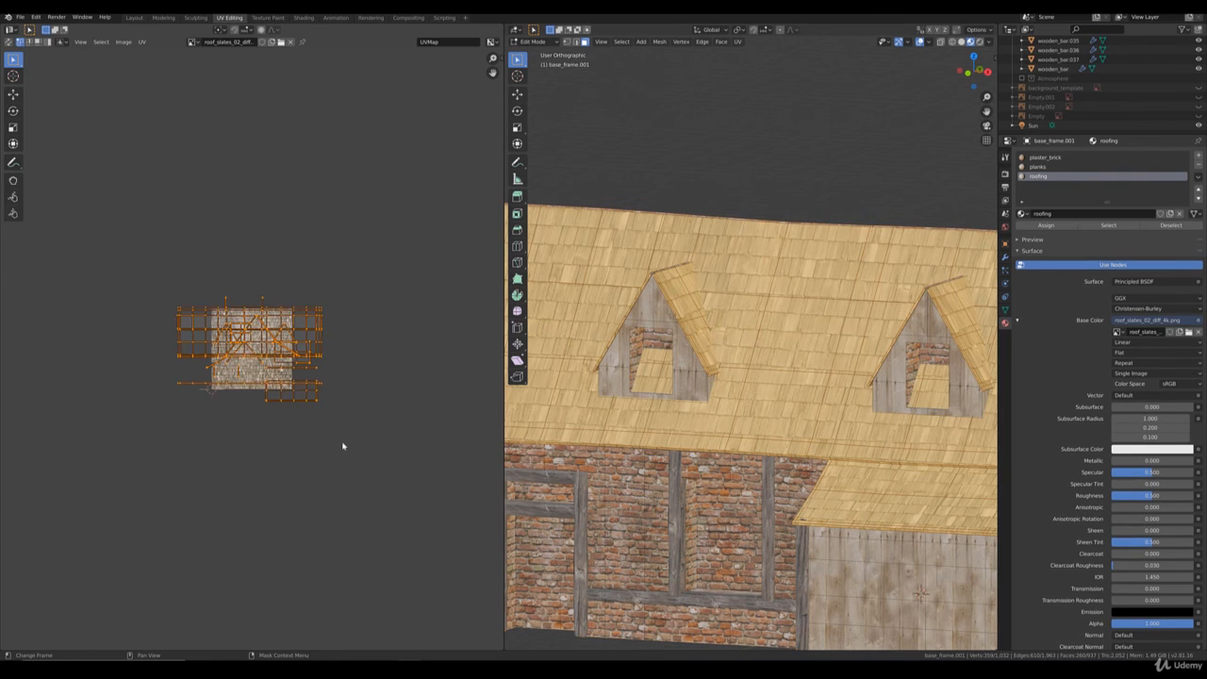
{"action": "scroll", "coordinate": [337, 412], "scroll_direction": "up", "scroll_amount": 2}
{"action": "key", "text": "s"}
{"action": "left_click", "coordinate": [348, 460]}
{"action": "key", "text": "g"}
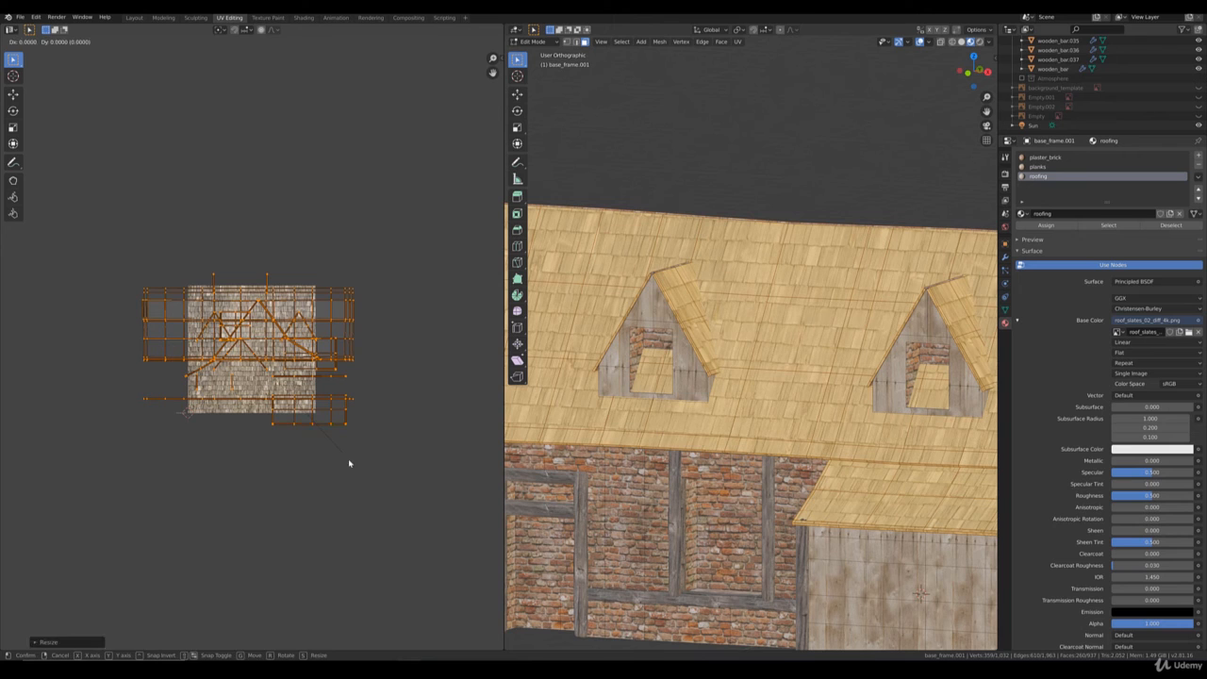
{"action": "left_click", "coordinate": [343, 466]}
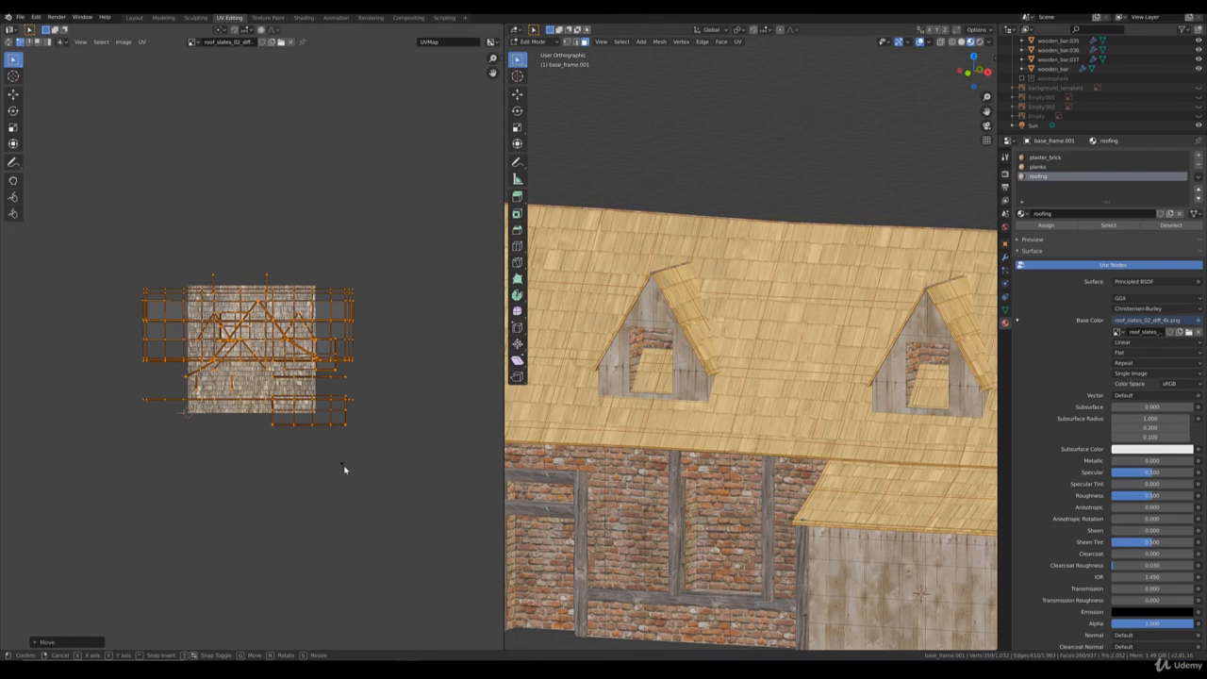
Enlarge the roof UVs by a tiny amount and shift them marginally left and down over the slate image.
{"action": "key", "text": "s"}
{"action": "left_click", "coordinate": [377, 487]}
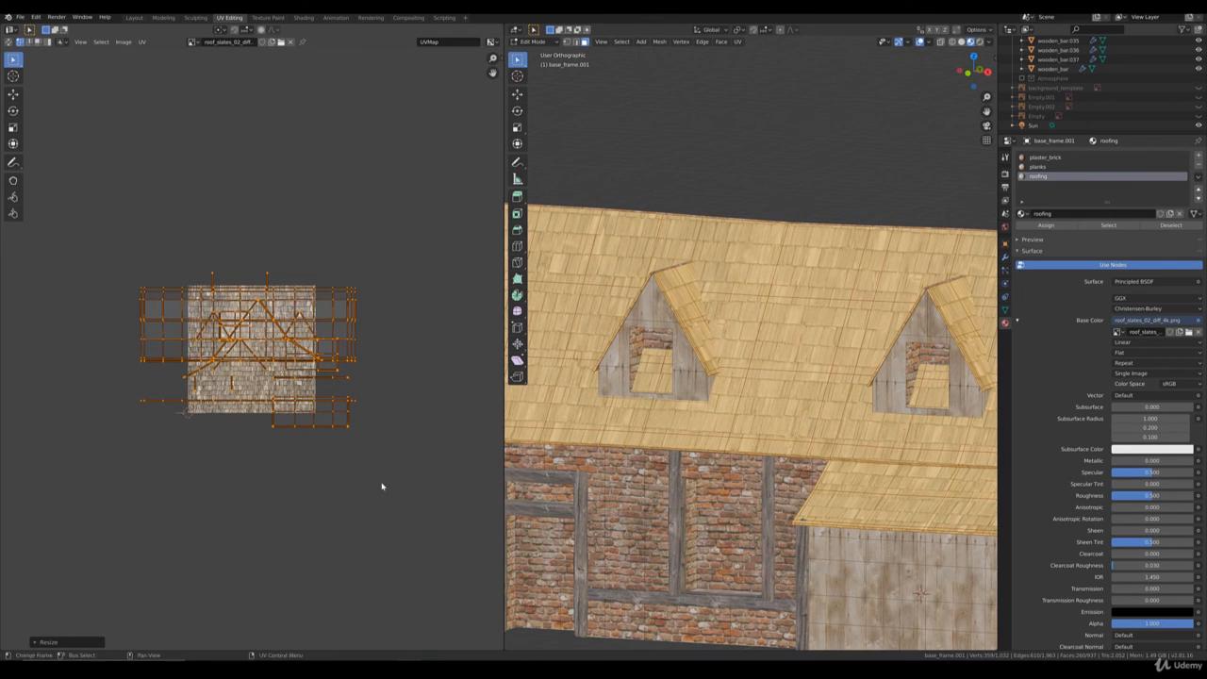
{"action": "key", "text": "g"}
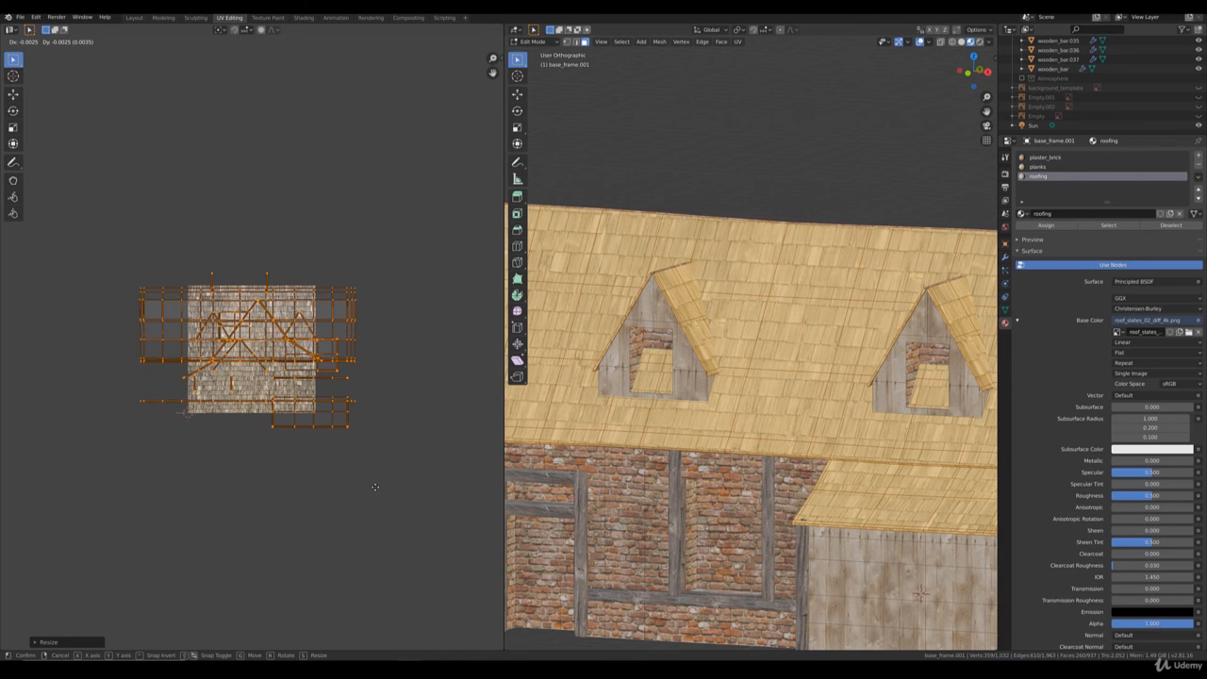
{"action": "left_click", "coordinate": [374, 489]}
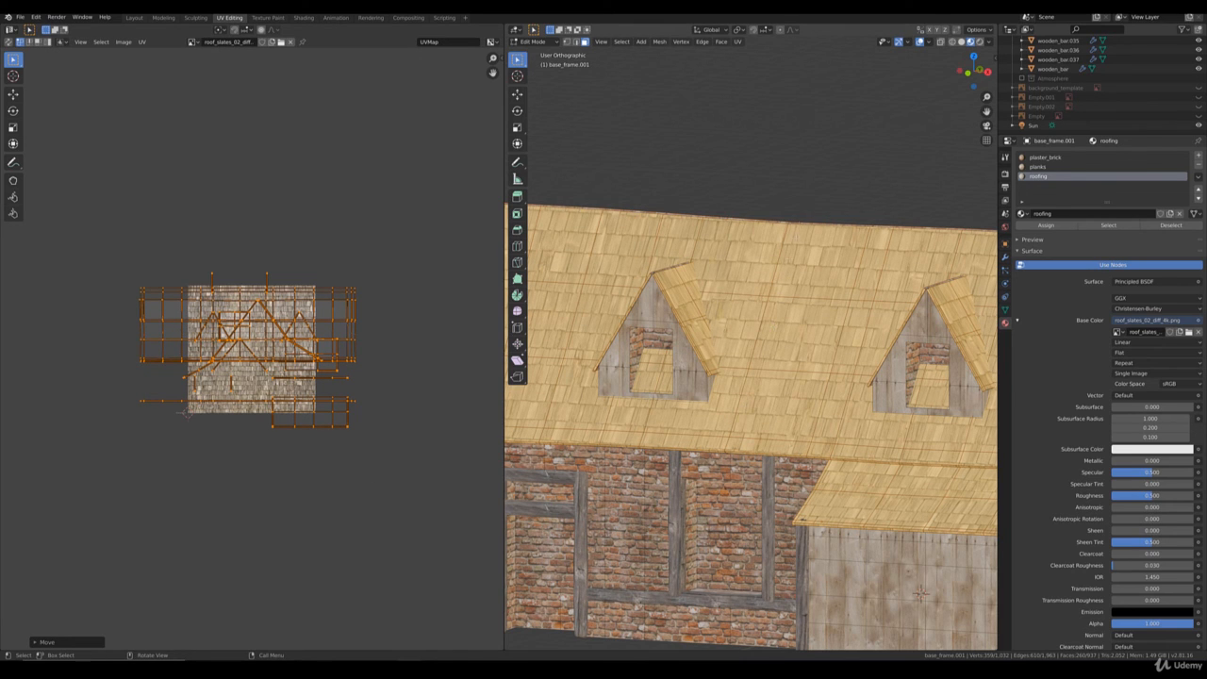
Return to Object Mode and inspect the whole textured house from the lean-to side, checking roof slates, gable planks and brick walls.
{"action": "scroll", "coordinate": [601, 428], "scroll_direction": "down", "scroll_amount": 4}
{"action": "key", "text": "Tab"}
{"action": "middle_click_drag", "start_coordinate": [601, 427], "coordinate": [705, 432]}
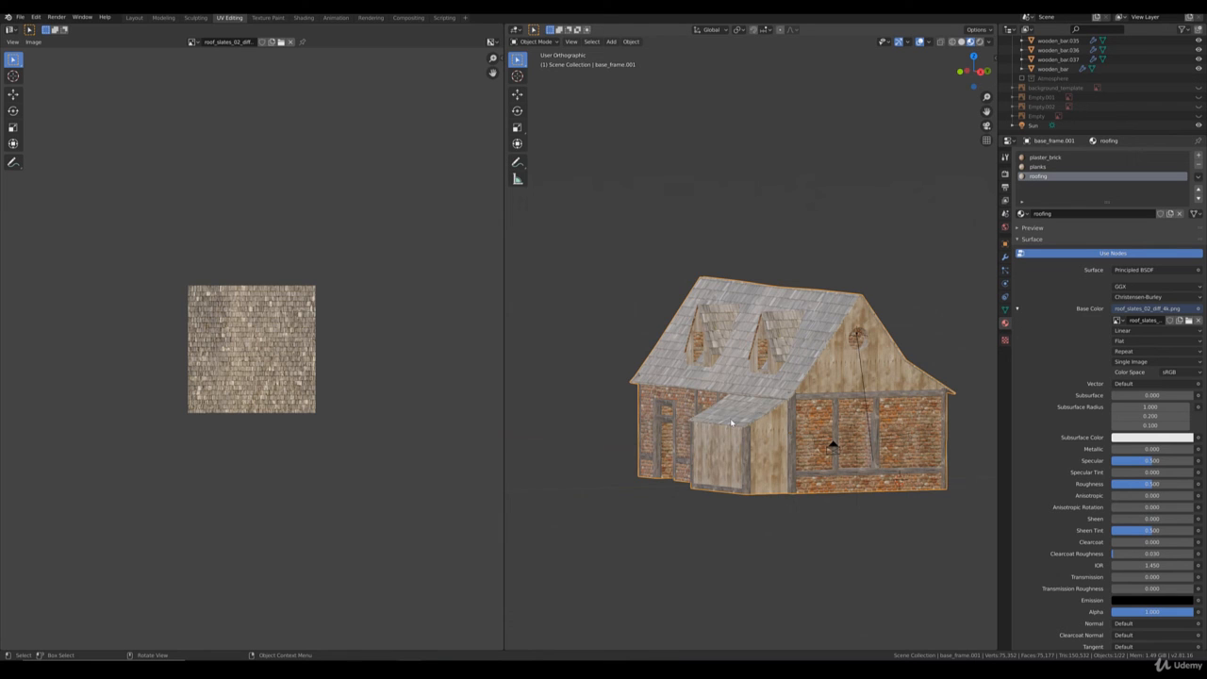
{"action": "middle_click_drag", "start_coordinate": [690, 459], "coordinate": [844, 403]}
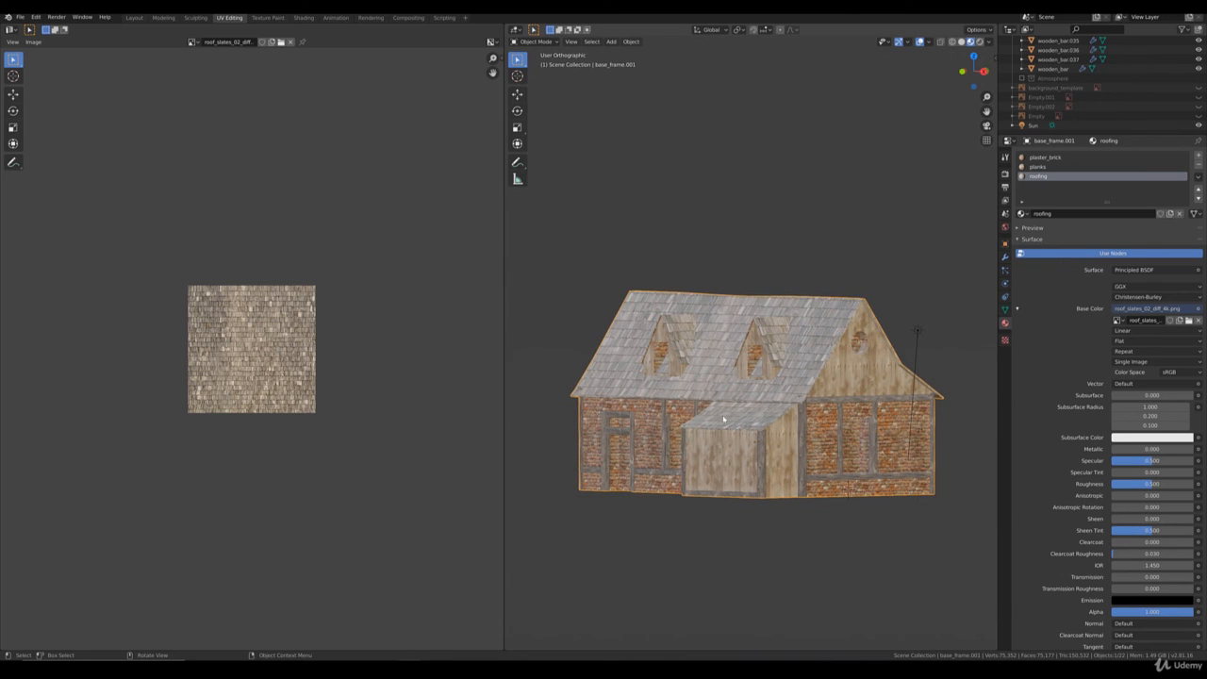
{"action": "scroll", "coordinate": [745, 415], "scroll_direction": "up", "scroll_amount": 2}
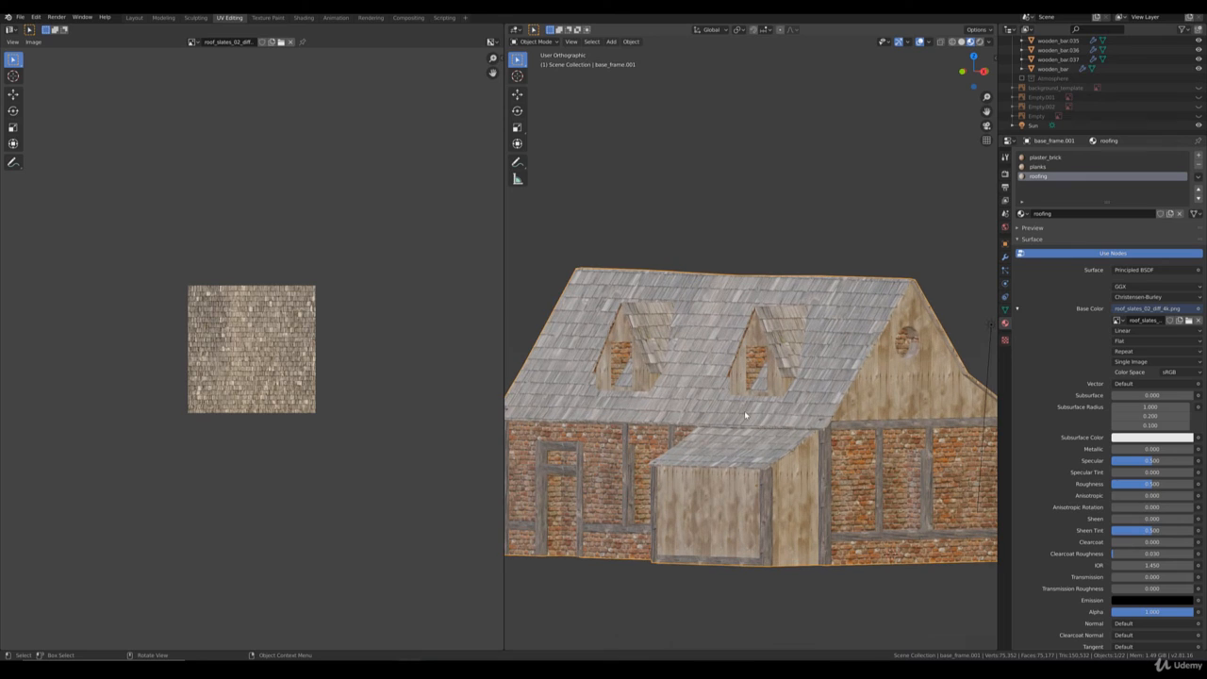